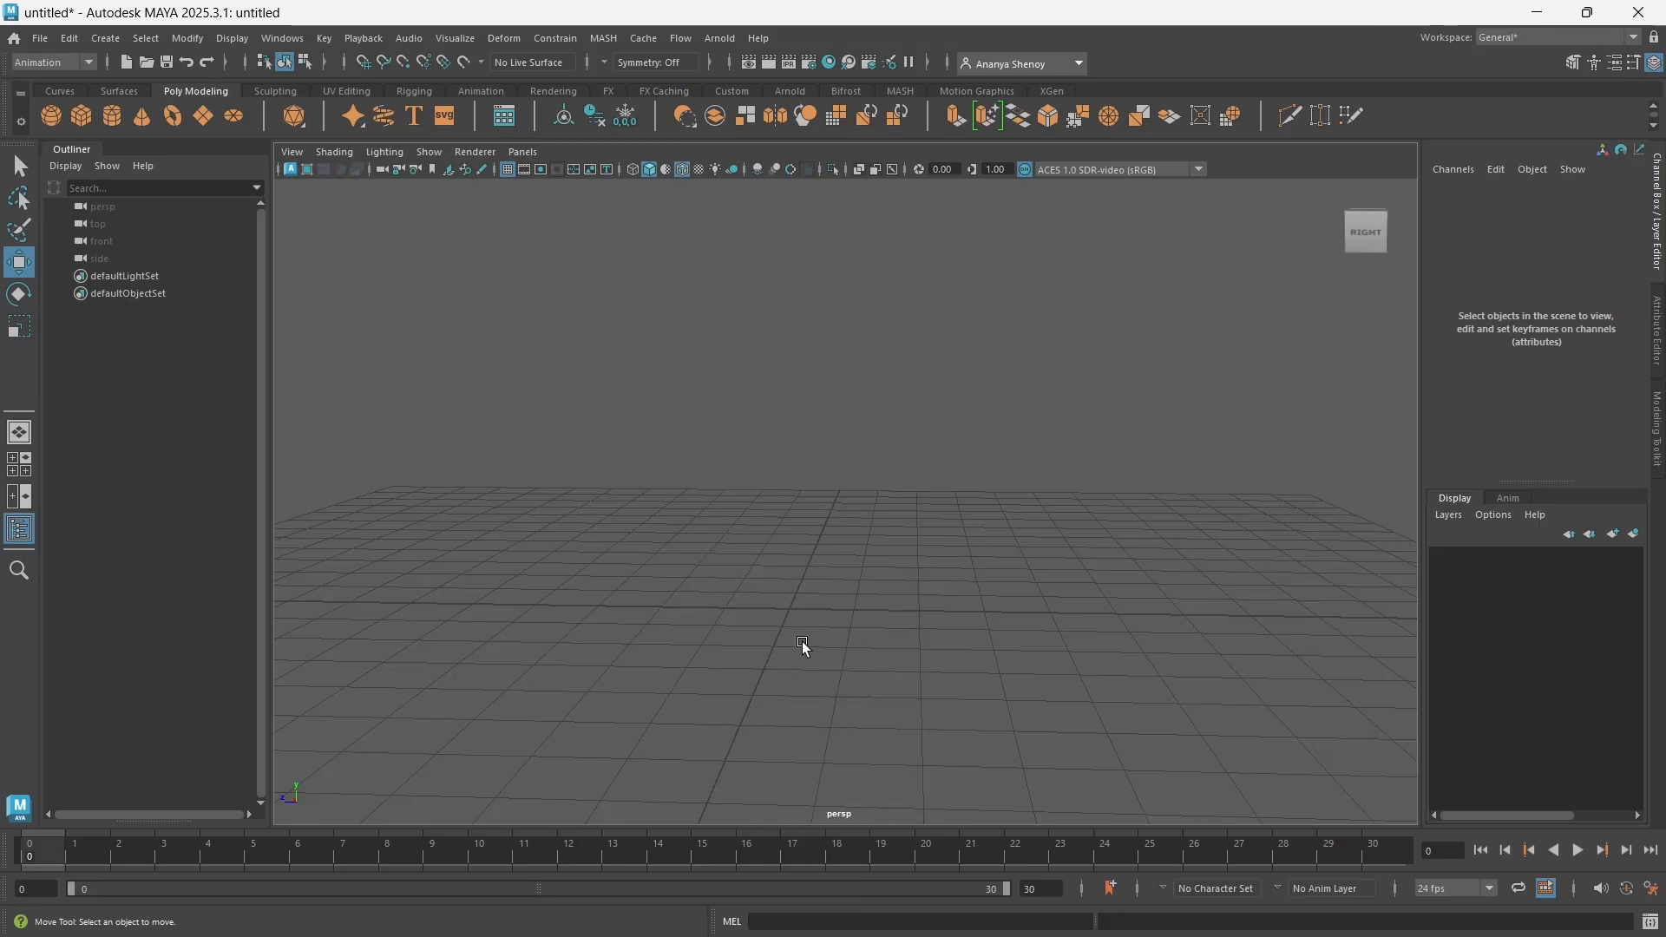
Create a polygon sphere, cube, cylinder and torus at the origin with their default settings
left_click_drag(801, 642, 819, 635, "alt")
scroll(787, 627, "down", 2)
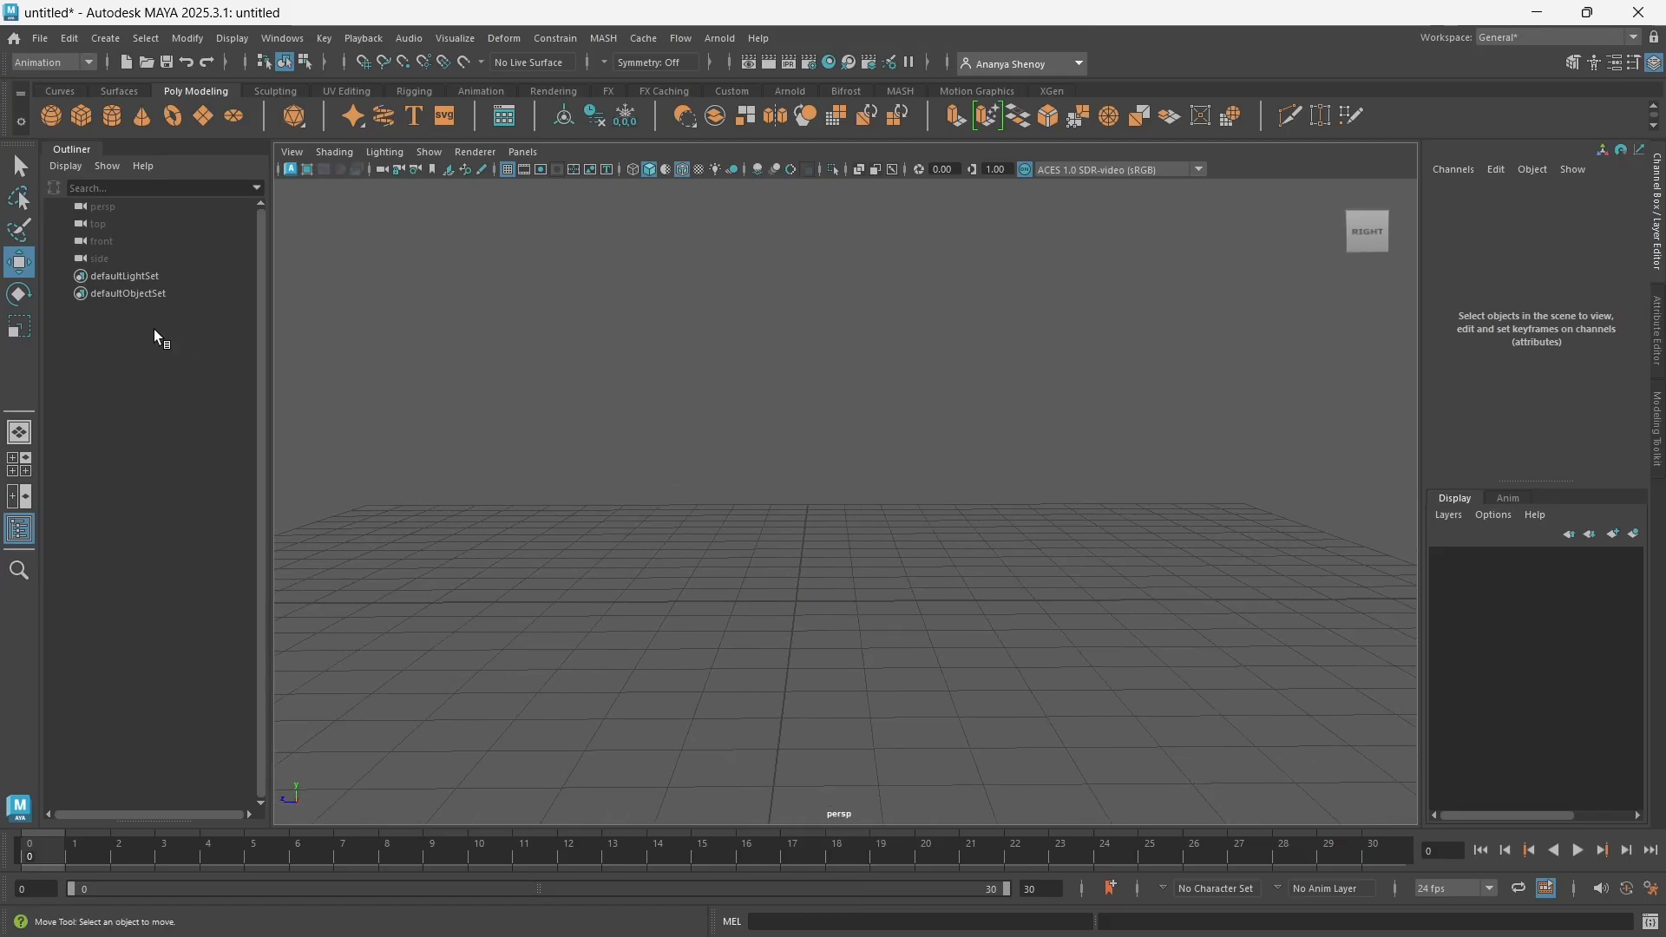
left_click(49, 115)
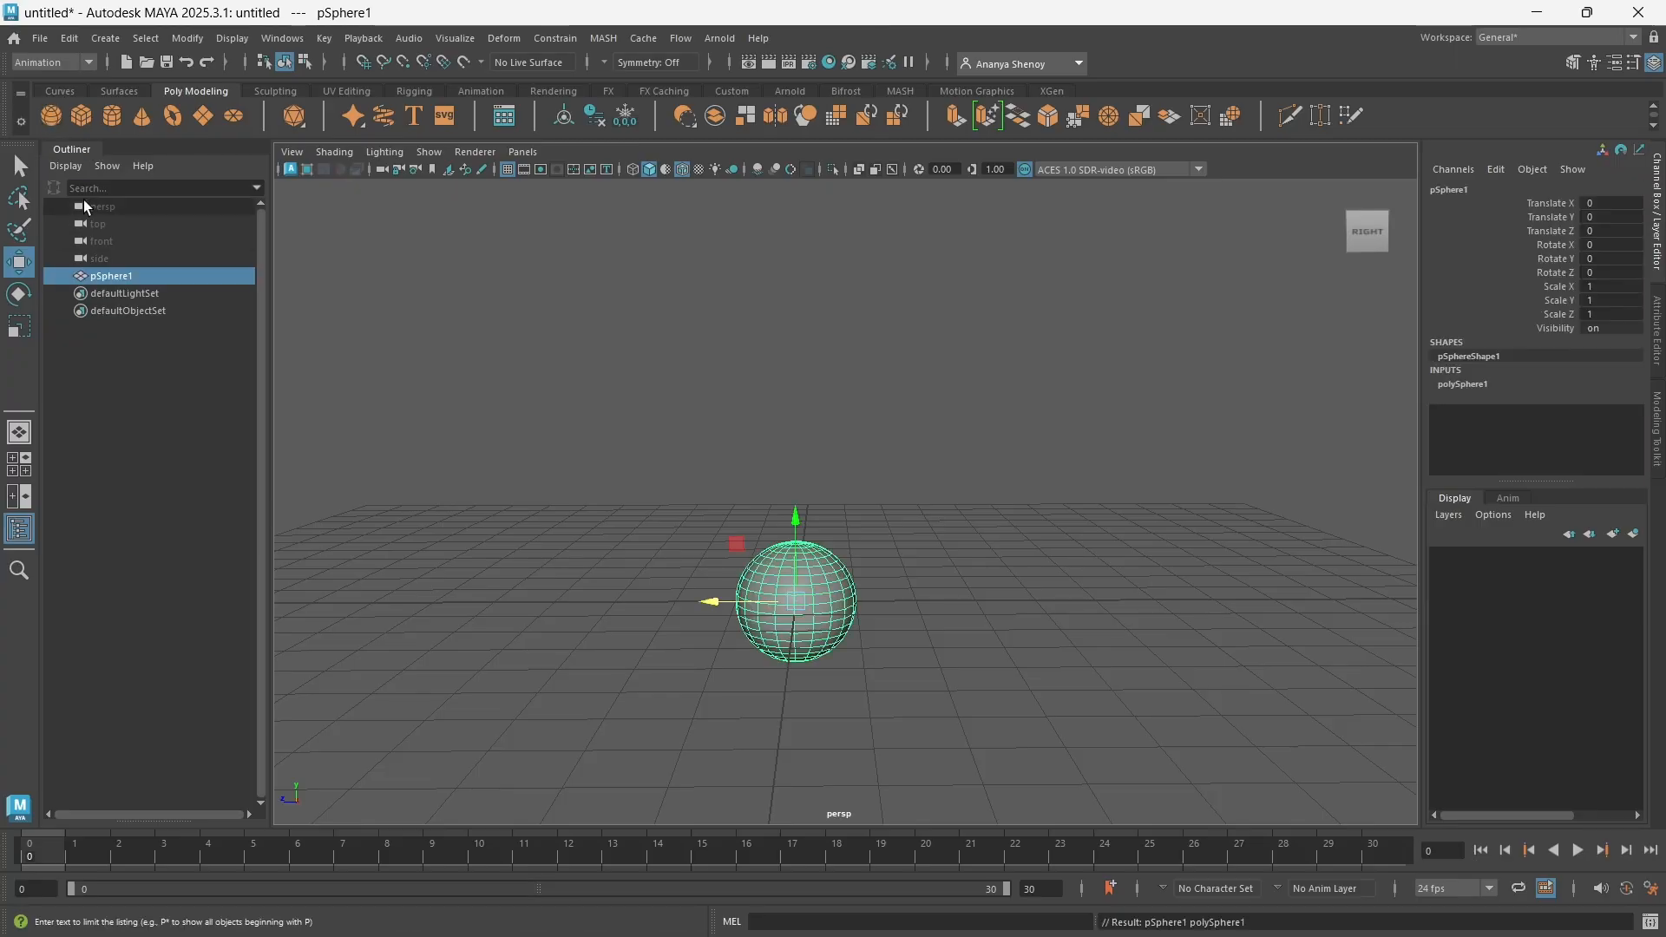
left_click(79, 117)
left_click(112, 115)
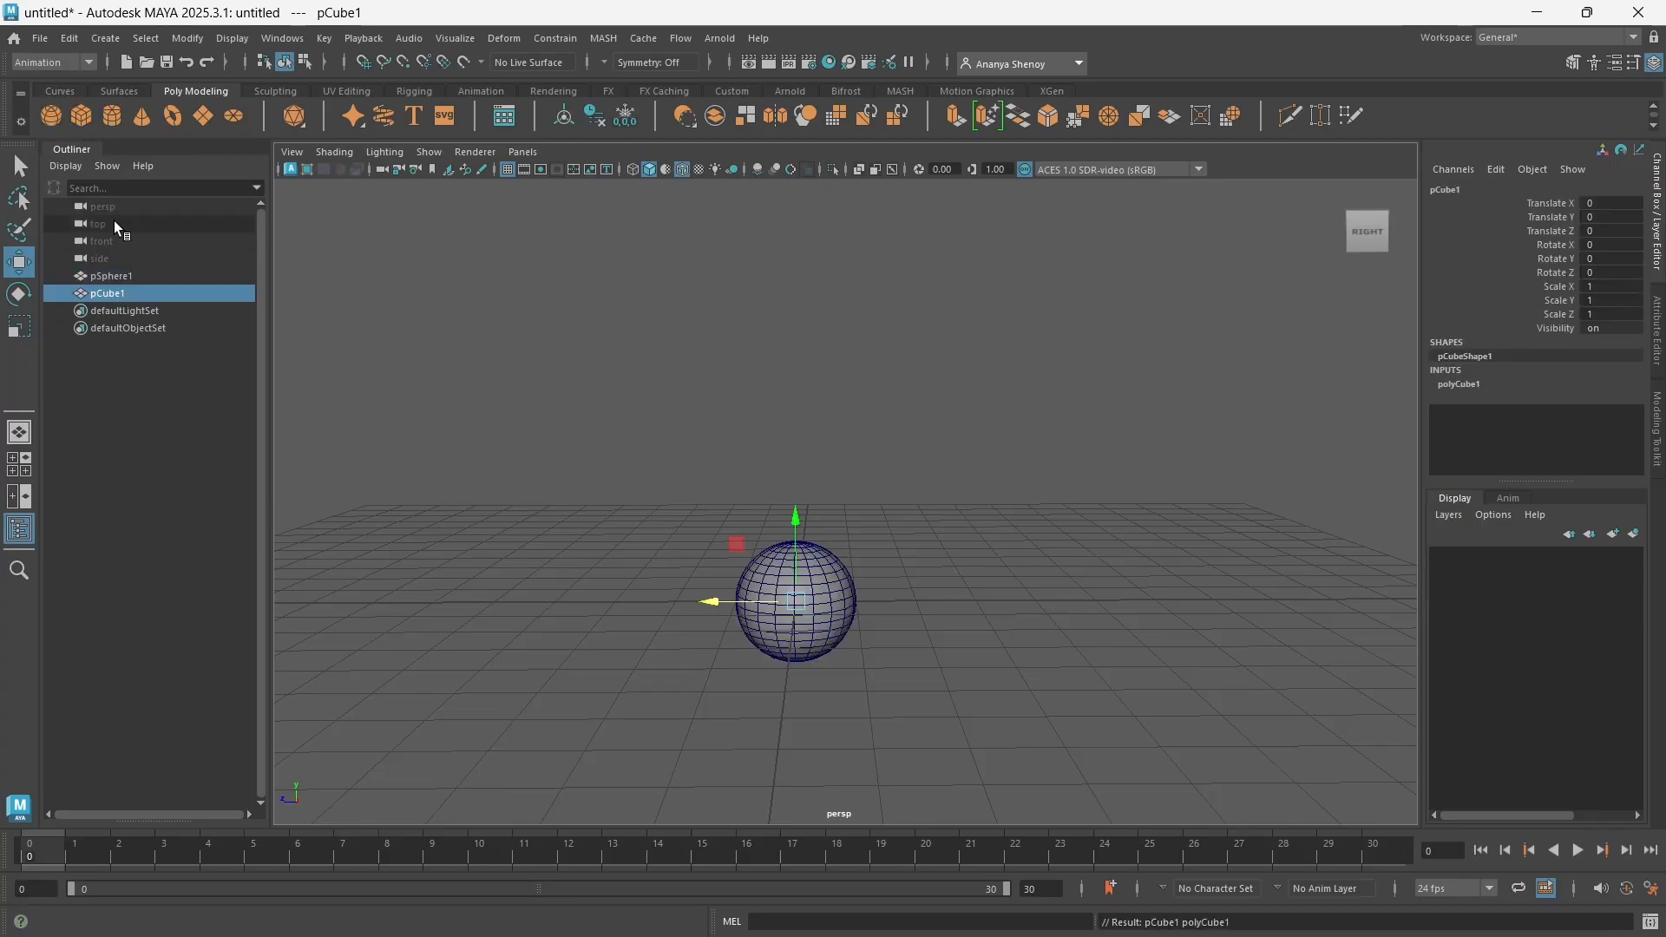
left_click(173, 116)
Space the primitives along Z, placing the torus at about -8.54, the cylinder at about -5.46 and the sphere at about -2.19
left_click_drag(710, 601, 1222, 602)
left_click(762, 590)
left_click_drag(707, 601, 1034, 599)
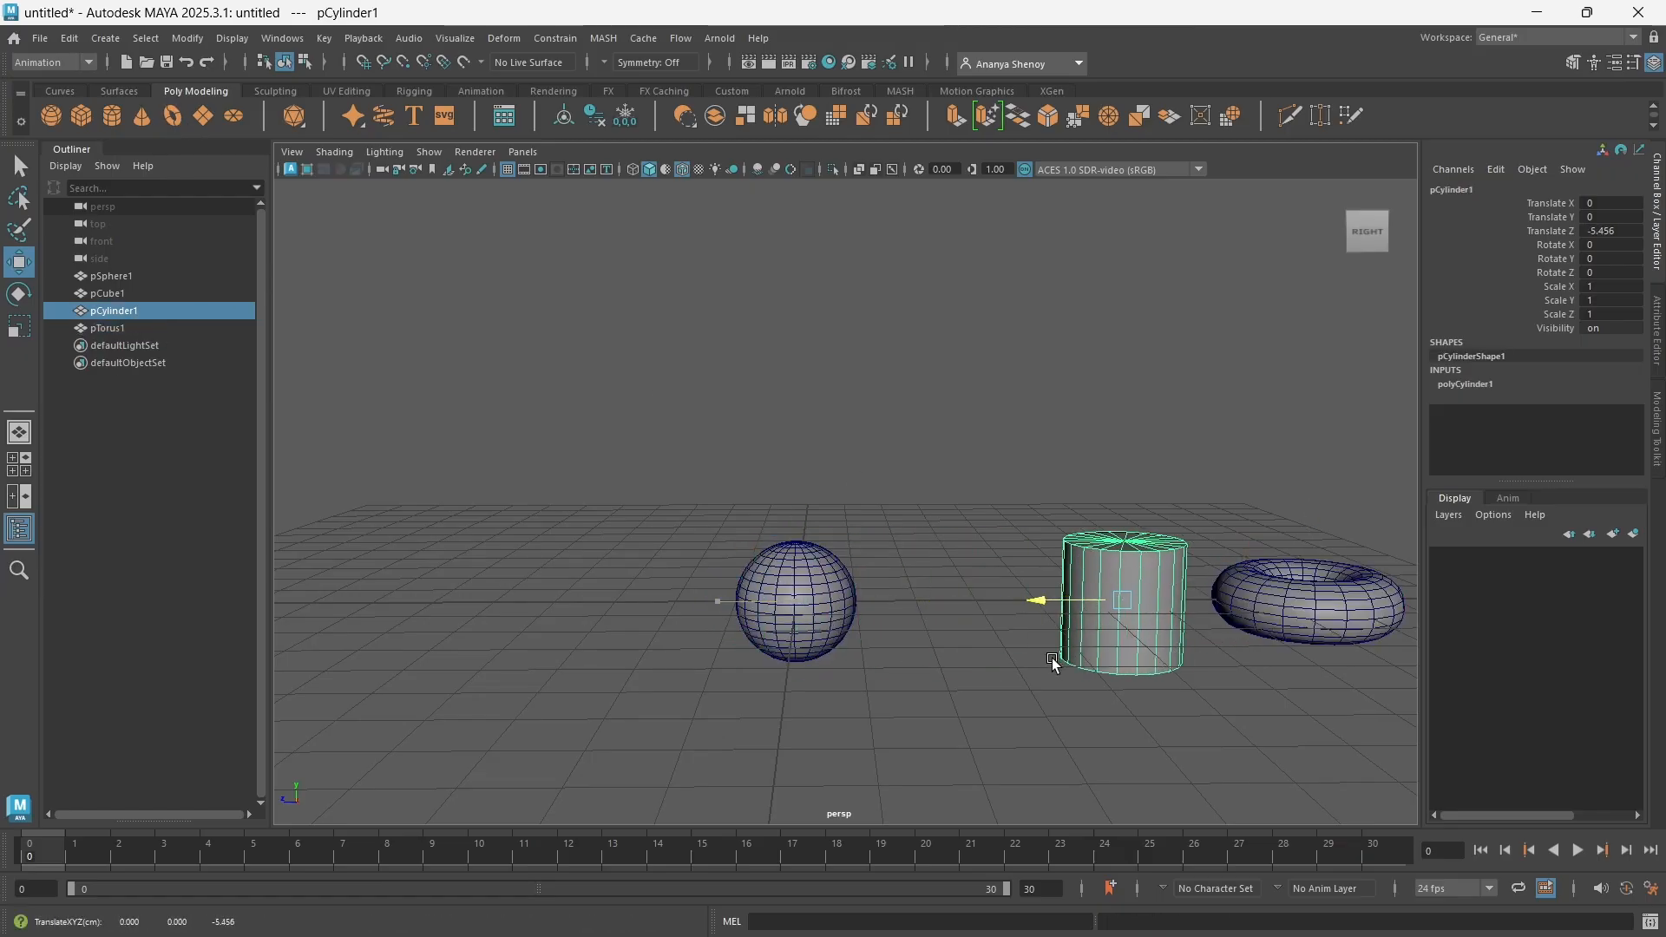
left_click(733, 609)
left_click_drag(732, 605, 866, 620)
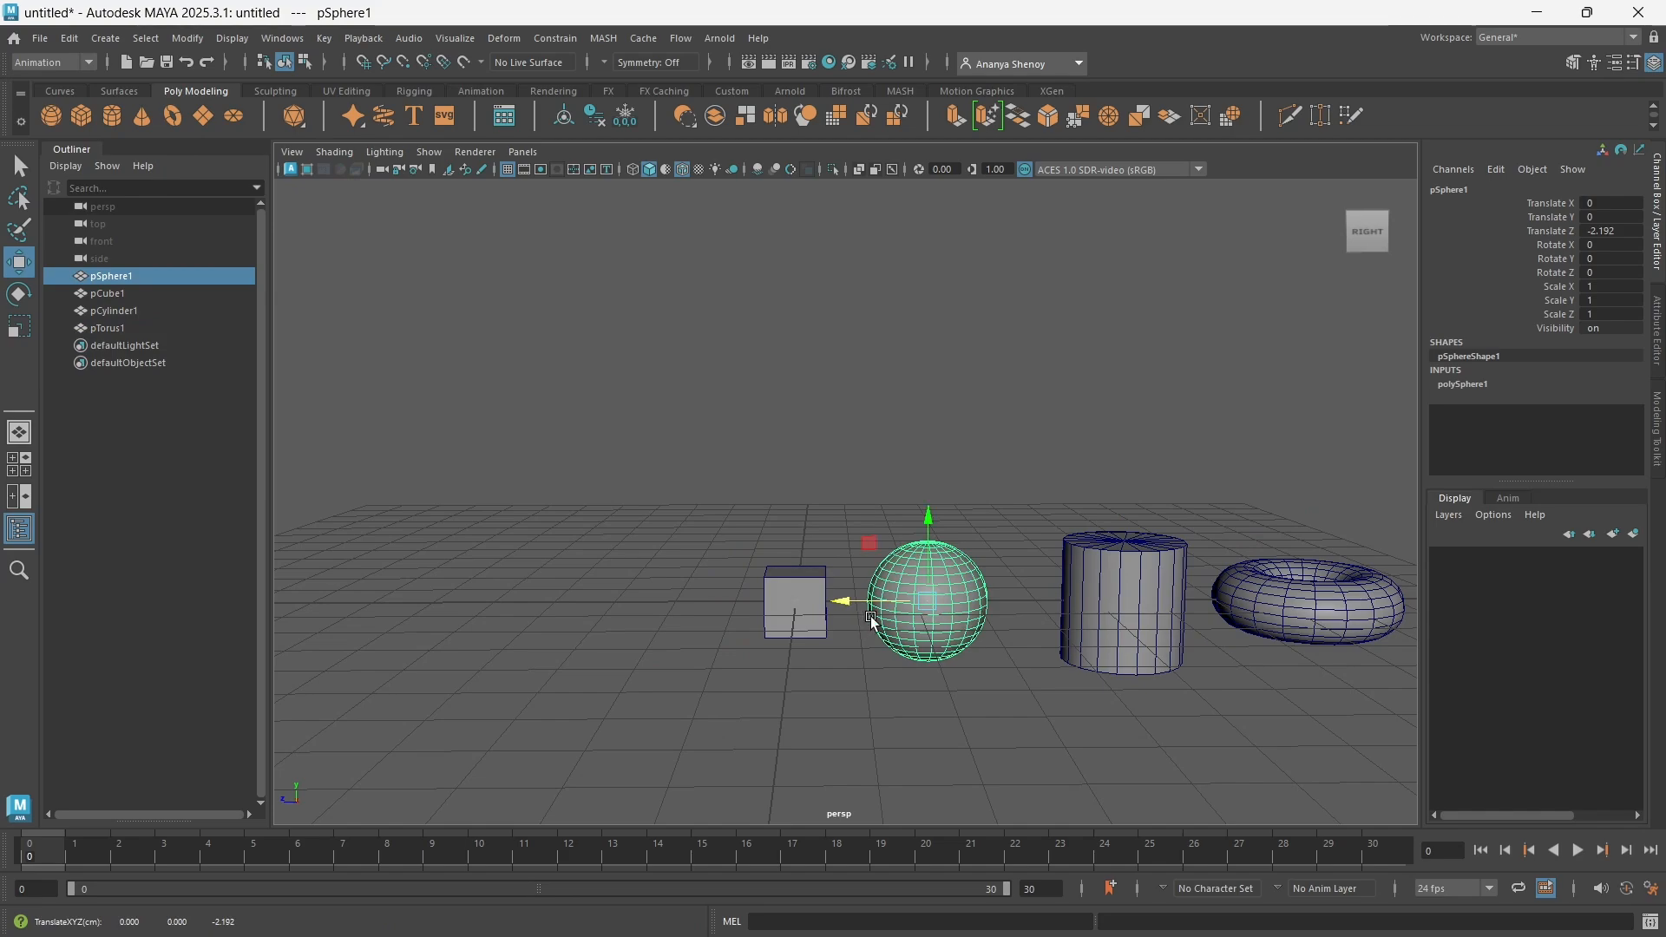
Raise all four primitives together to about 1.04 on the Y axis and clear the selection
middle_click_drag(872, 619, 779, 585, "alt")
left_click_drag(464, 296, 1321, 681)
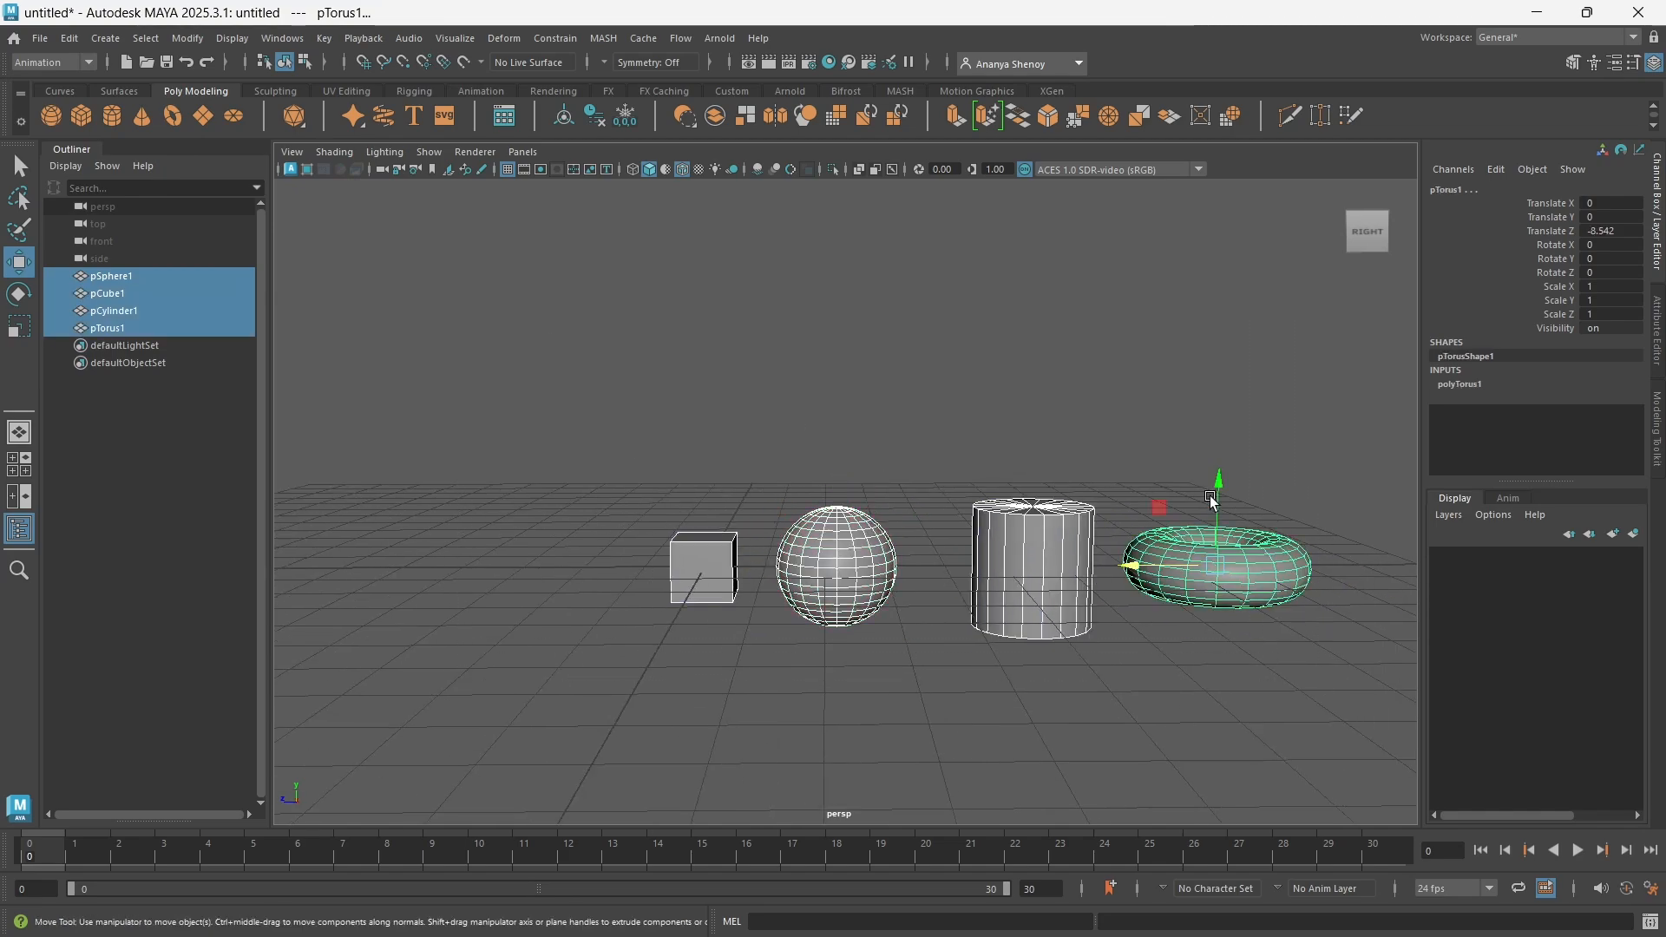
left_click_drag(1222, 508, 1222, 444)
left_click(1059, 639)
middle_click_drag(1059, 639, 899, 658, "alt")
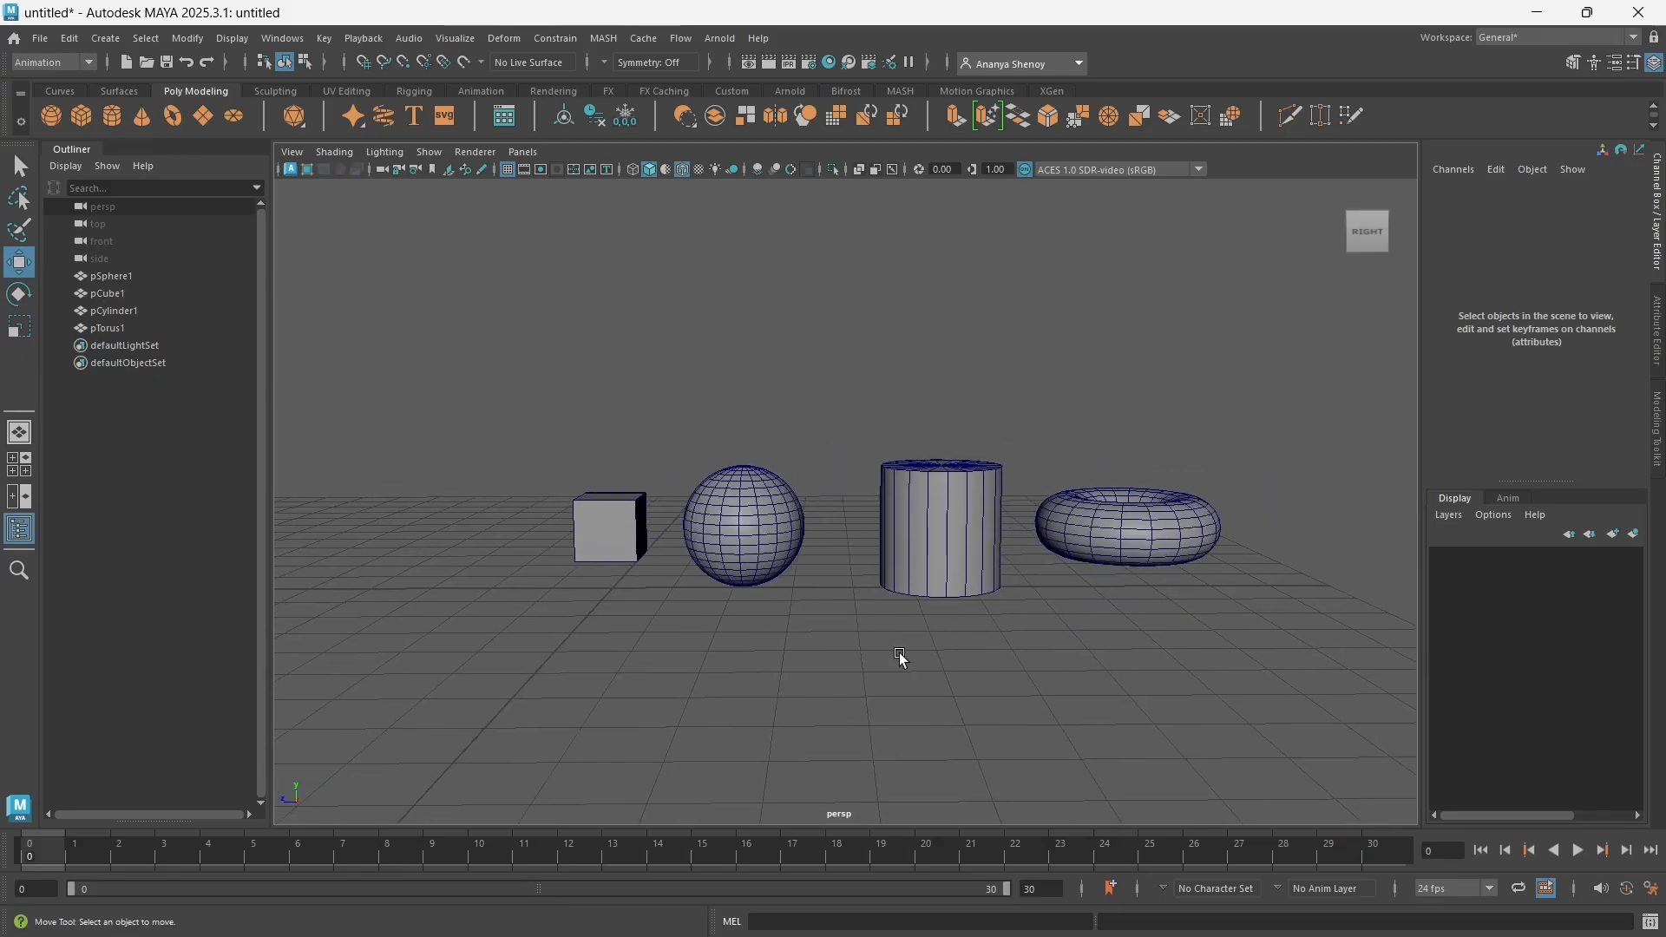
Select the cube, switch to the Select tool to hide its move manipulator, and deselect the cube
middle_click_drag(825, 703, 866, 703, "alt")
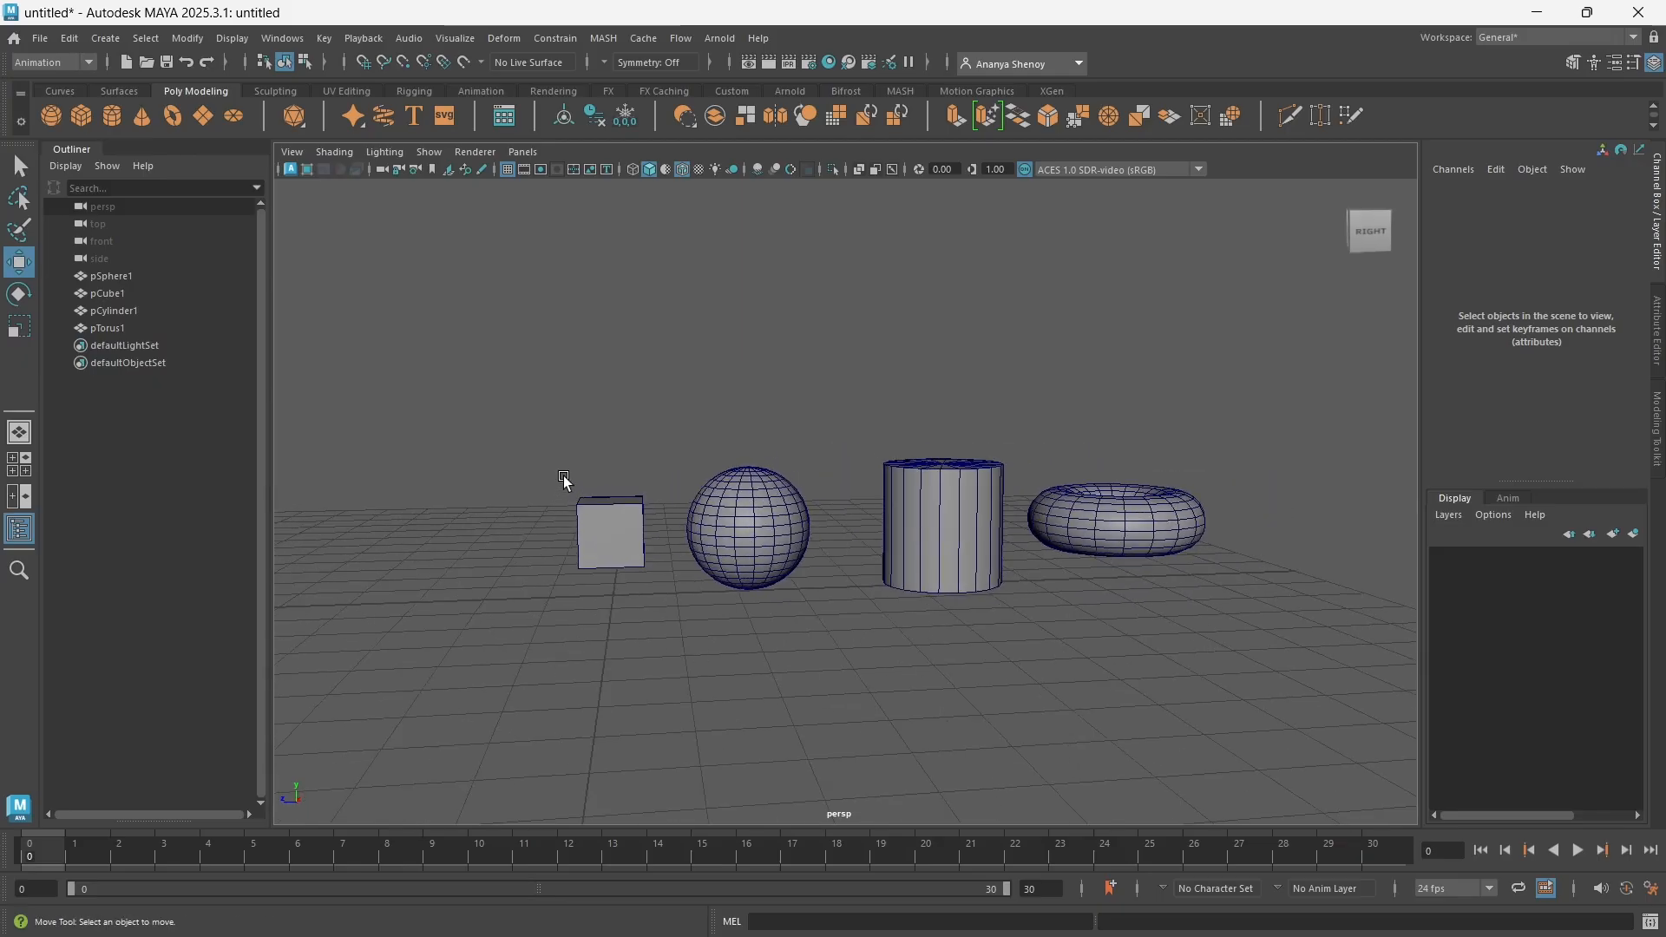
left_click_drag(564, 480, 643, 626)
middle_click_drag(643, 626, 727, 648, "alt")
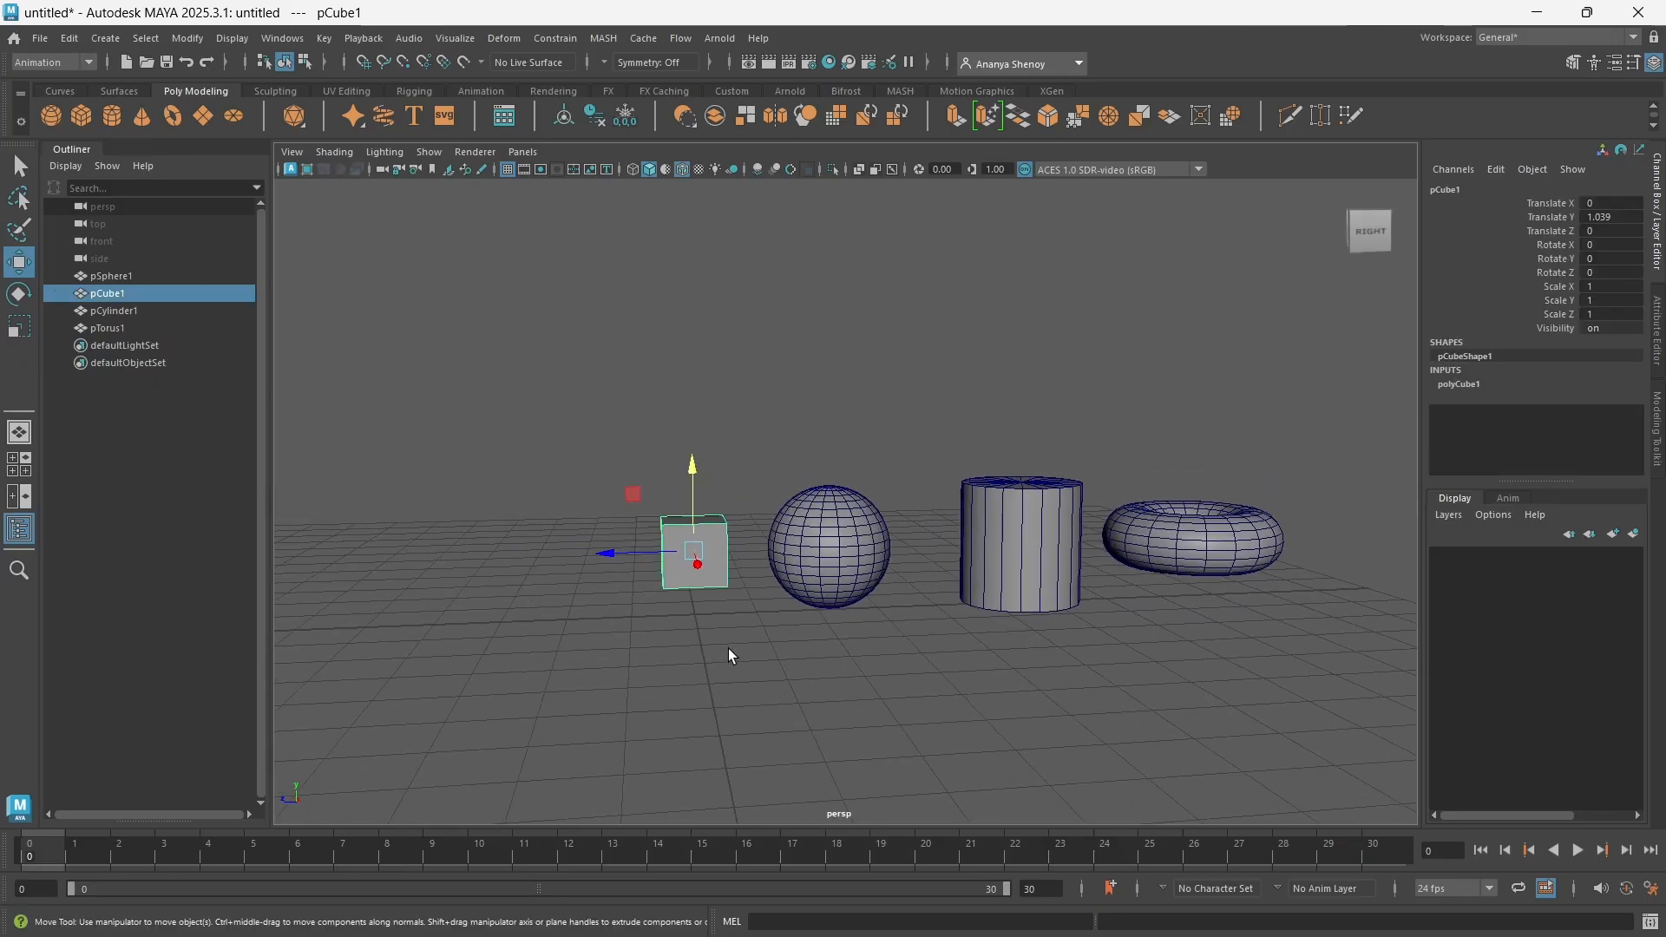
key("q")
left_click_drag(699, 650, 651, 625, "alt")
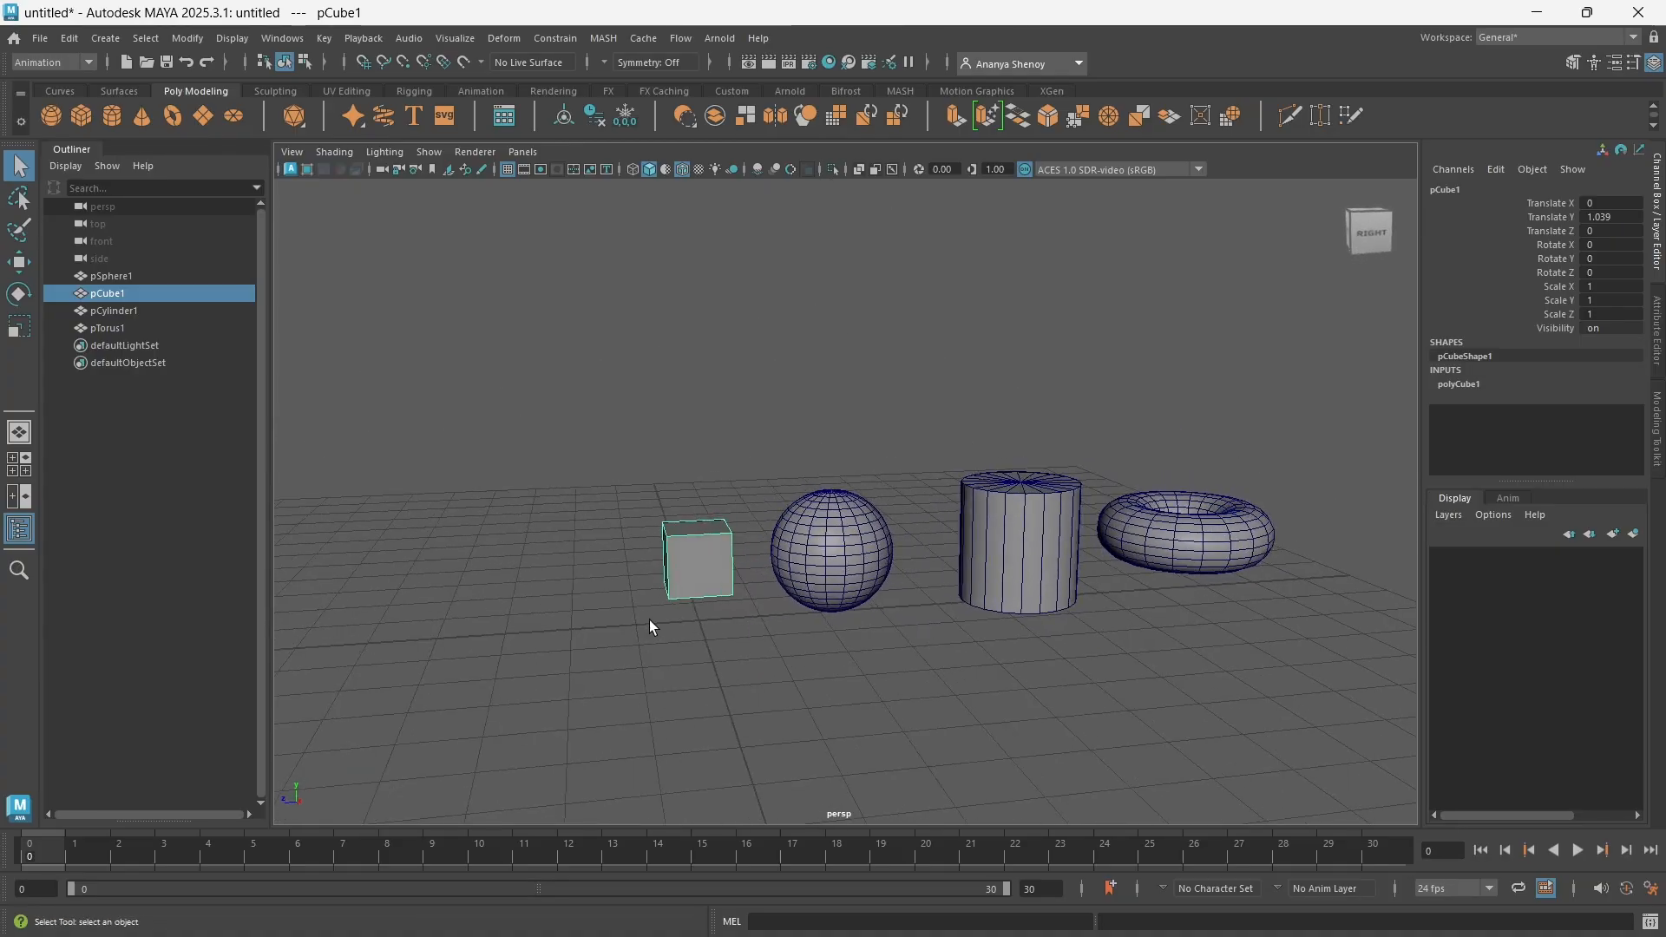
left_click(708, 714)
Examine the cube, sphere, cylinder and torus from low, side and raised viewing angles
left_click_drag(773, 734, 712, 579, "alt")
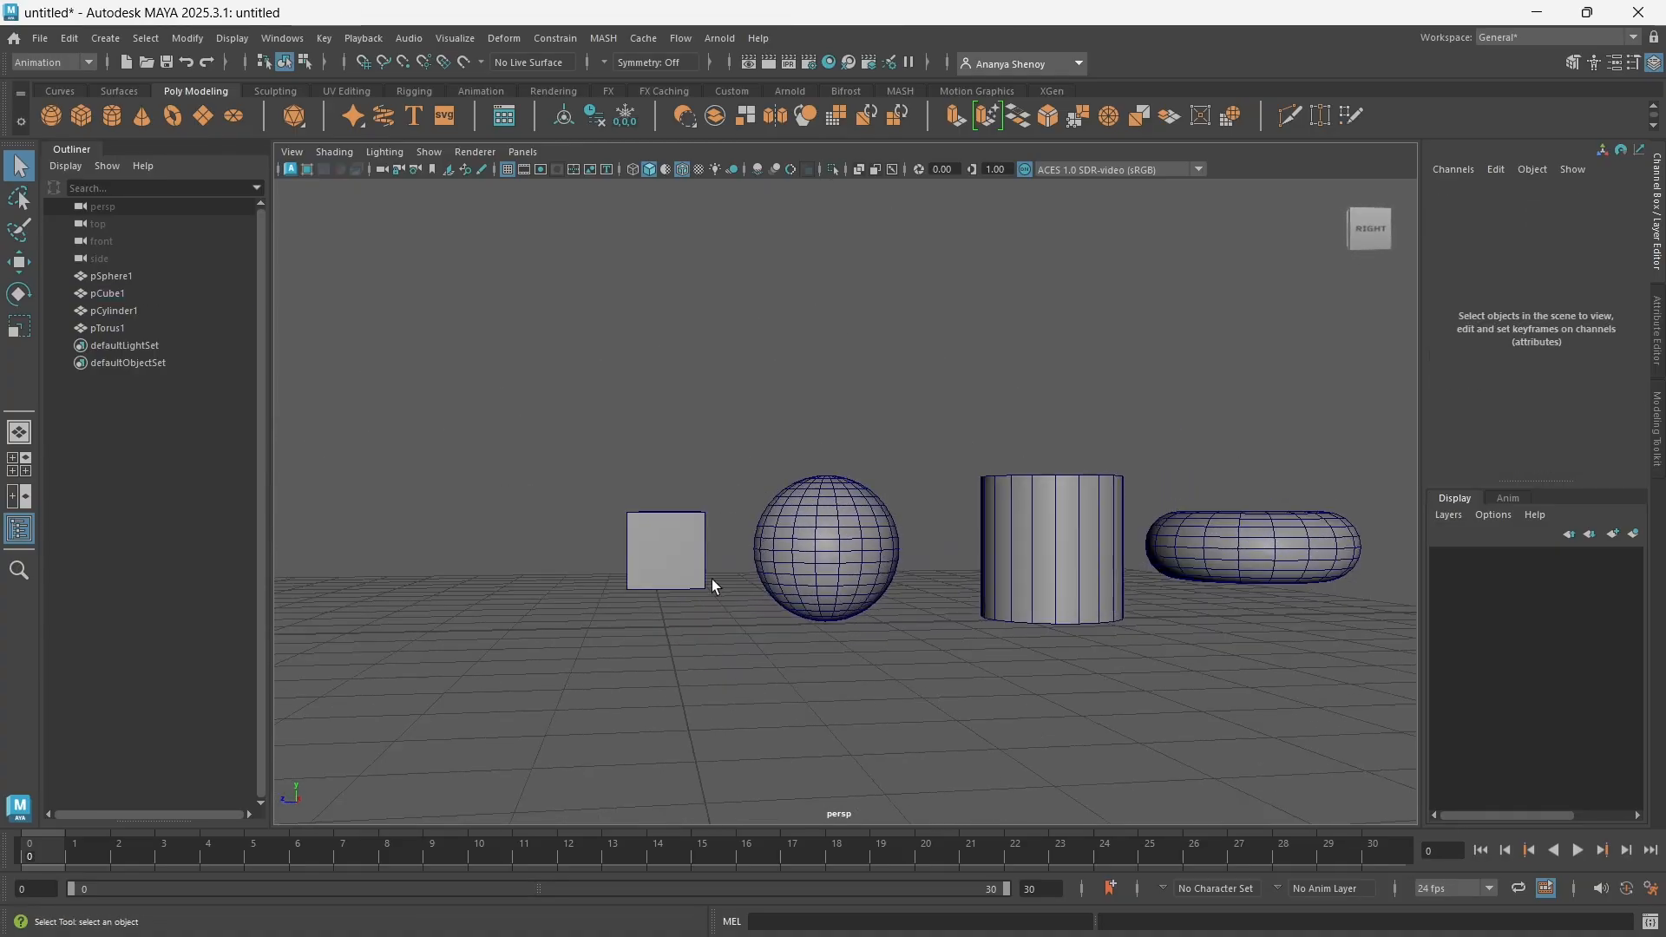
left_click_drag(1145, 673, 773, 531, "alt")
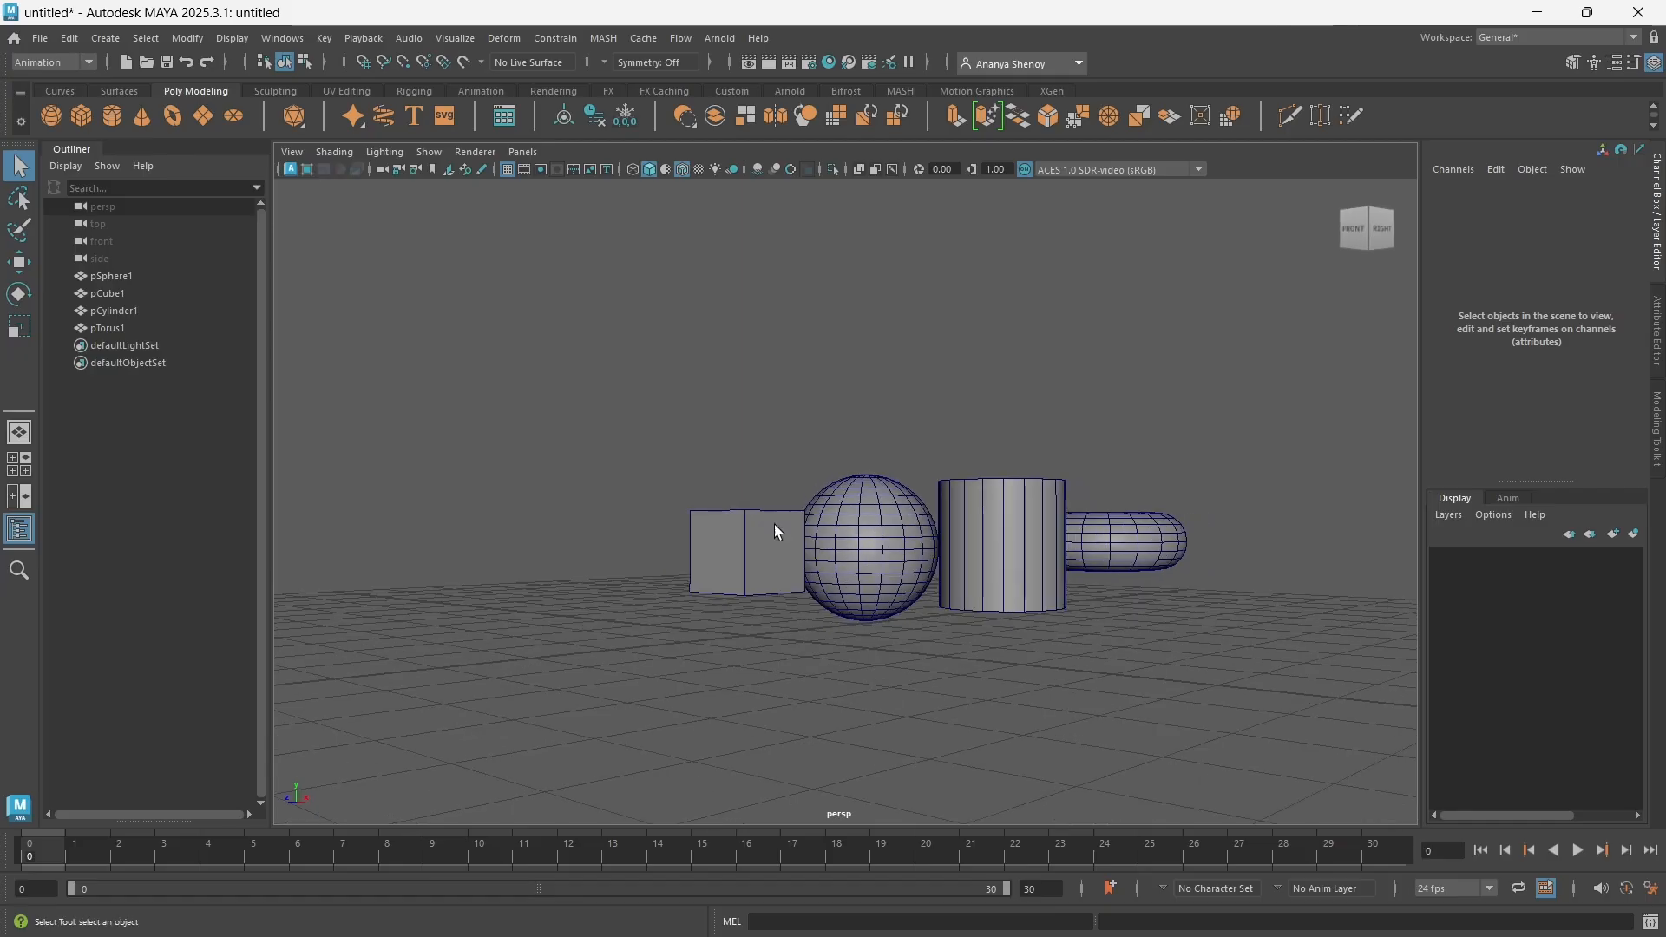
left_click_drag(628, 670, 673, 770, "alt")
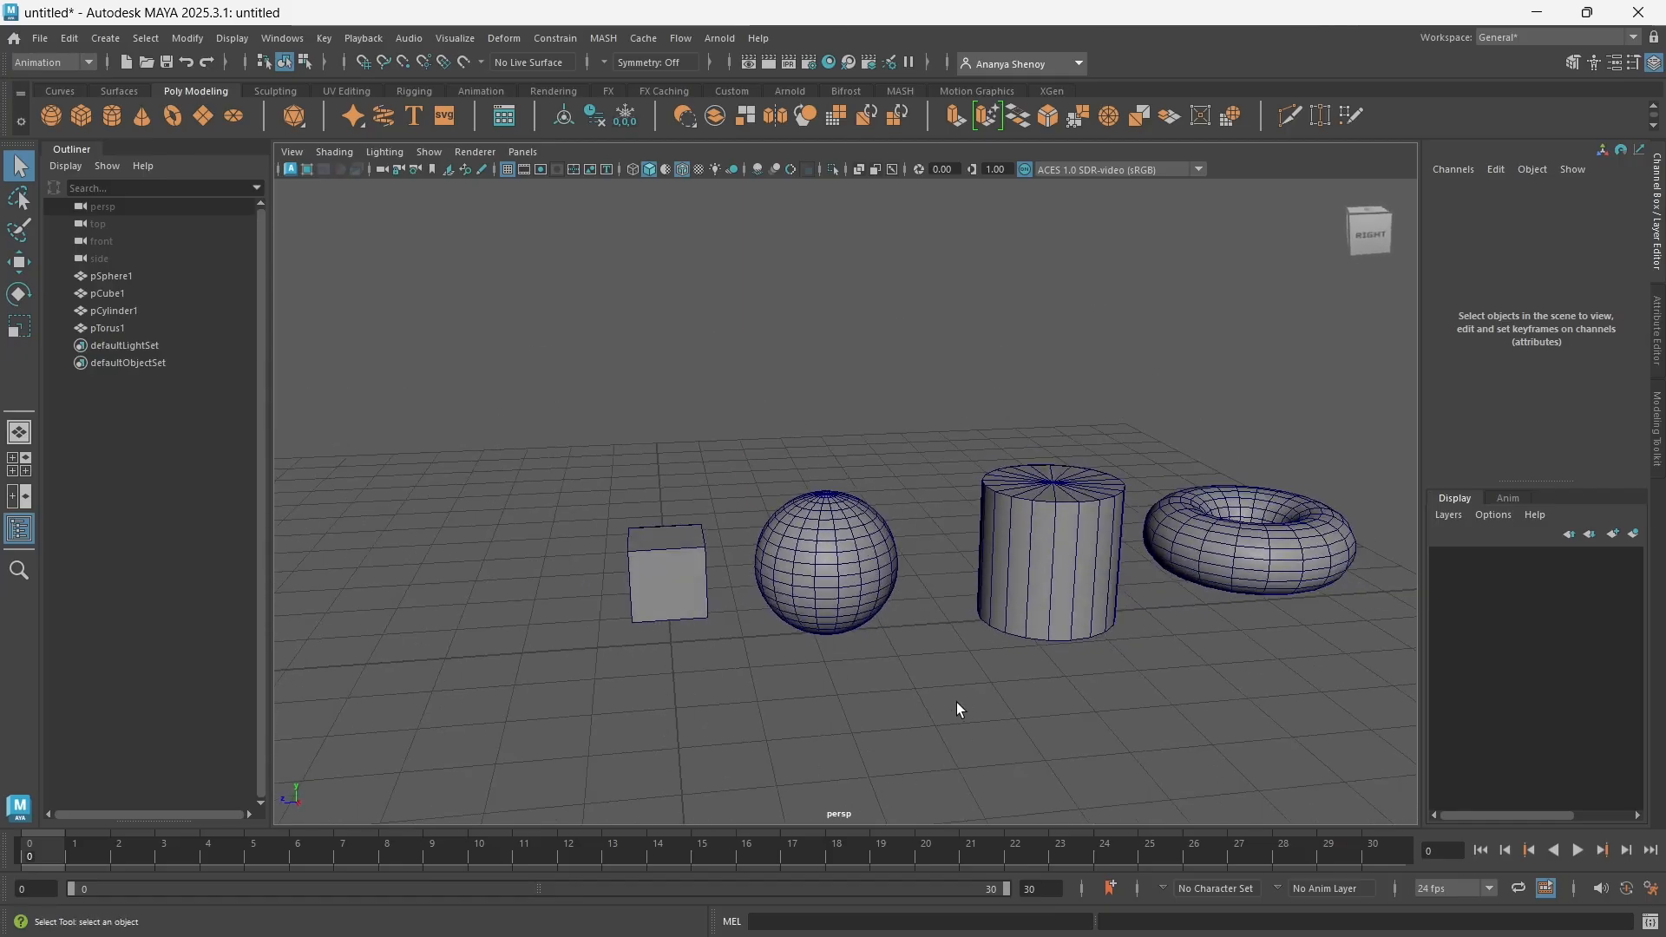
left_click_drag(956, 701, 932, 704, "alt")
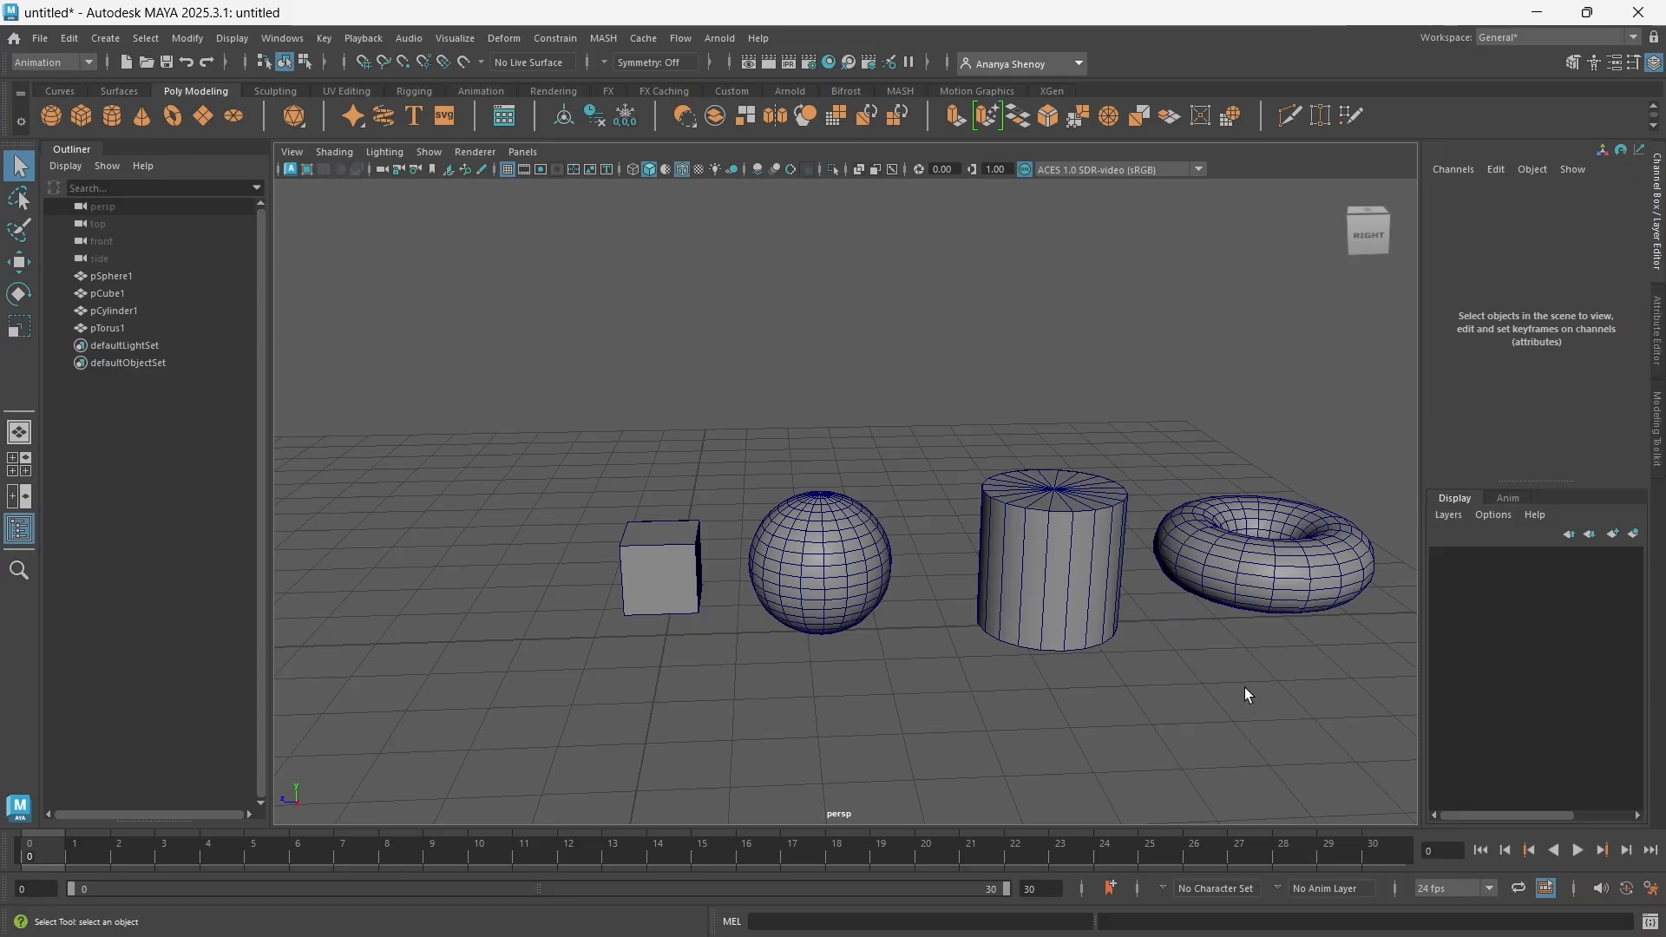
middle_click_drag(1246, 691, 1110, 696, "alt")
left_click_drag(1119, 612, 1097, 694, "alt")
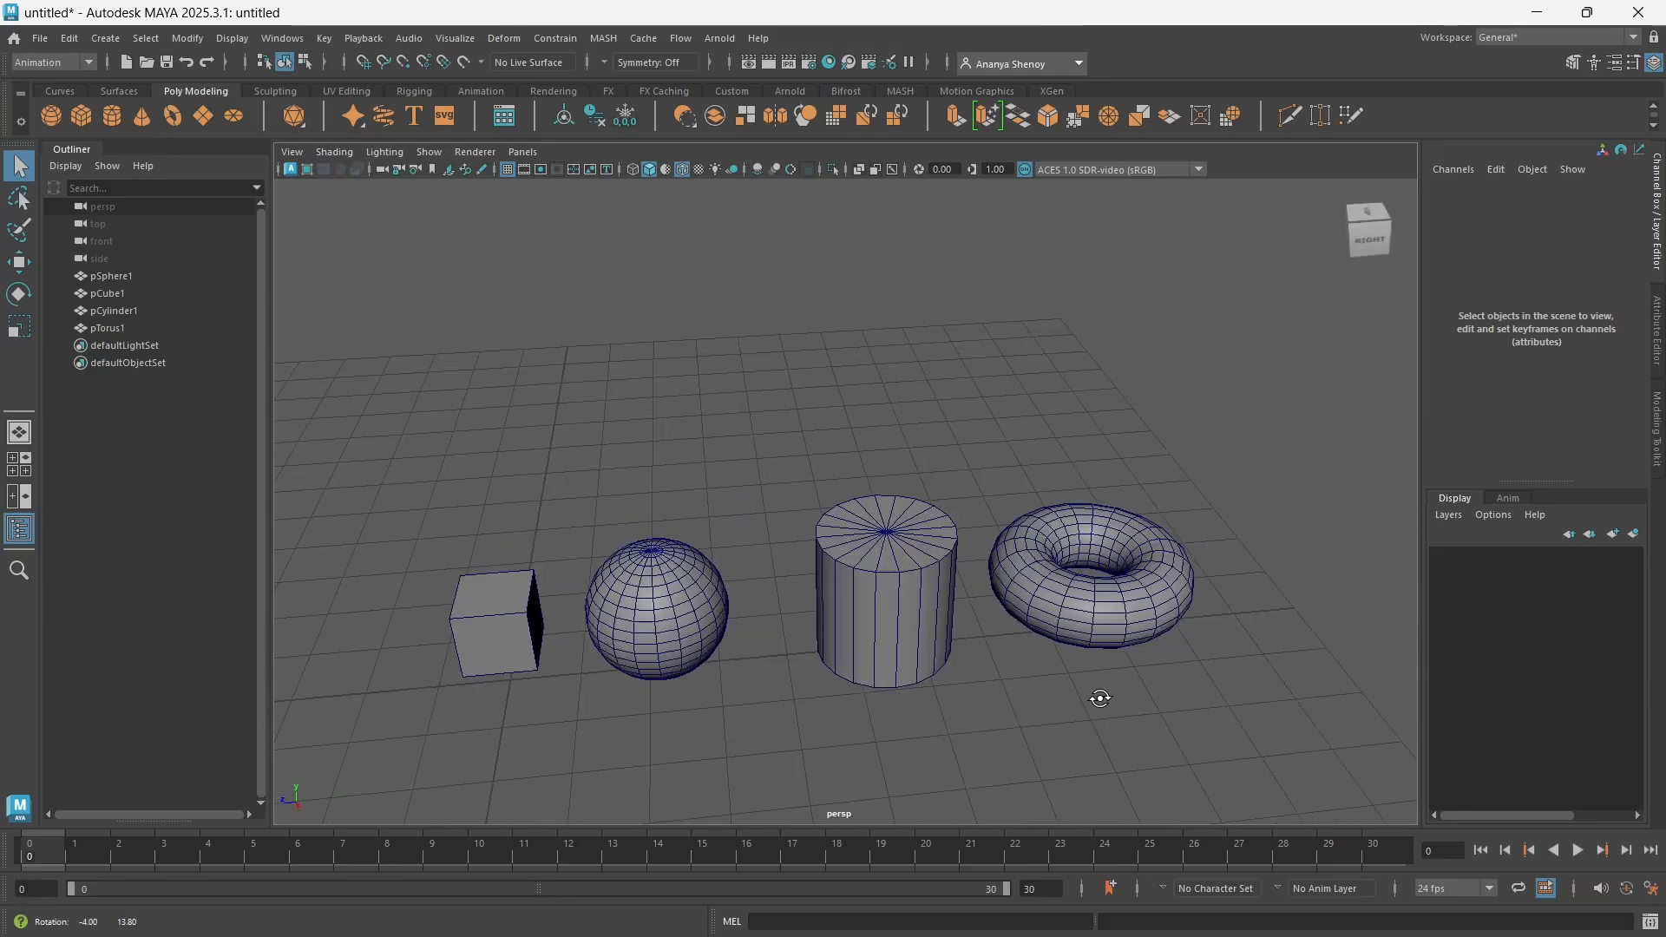
mouse_move(1055, 607)
left_mouse_down("alt")
mouse_move(1052, 673)
mouse_move(1052, 590)
left_mouse_up("alt")
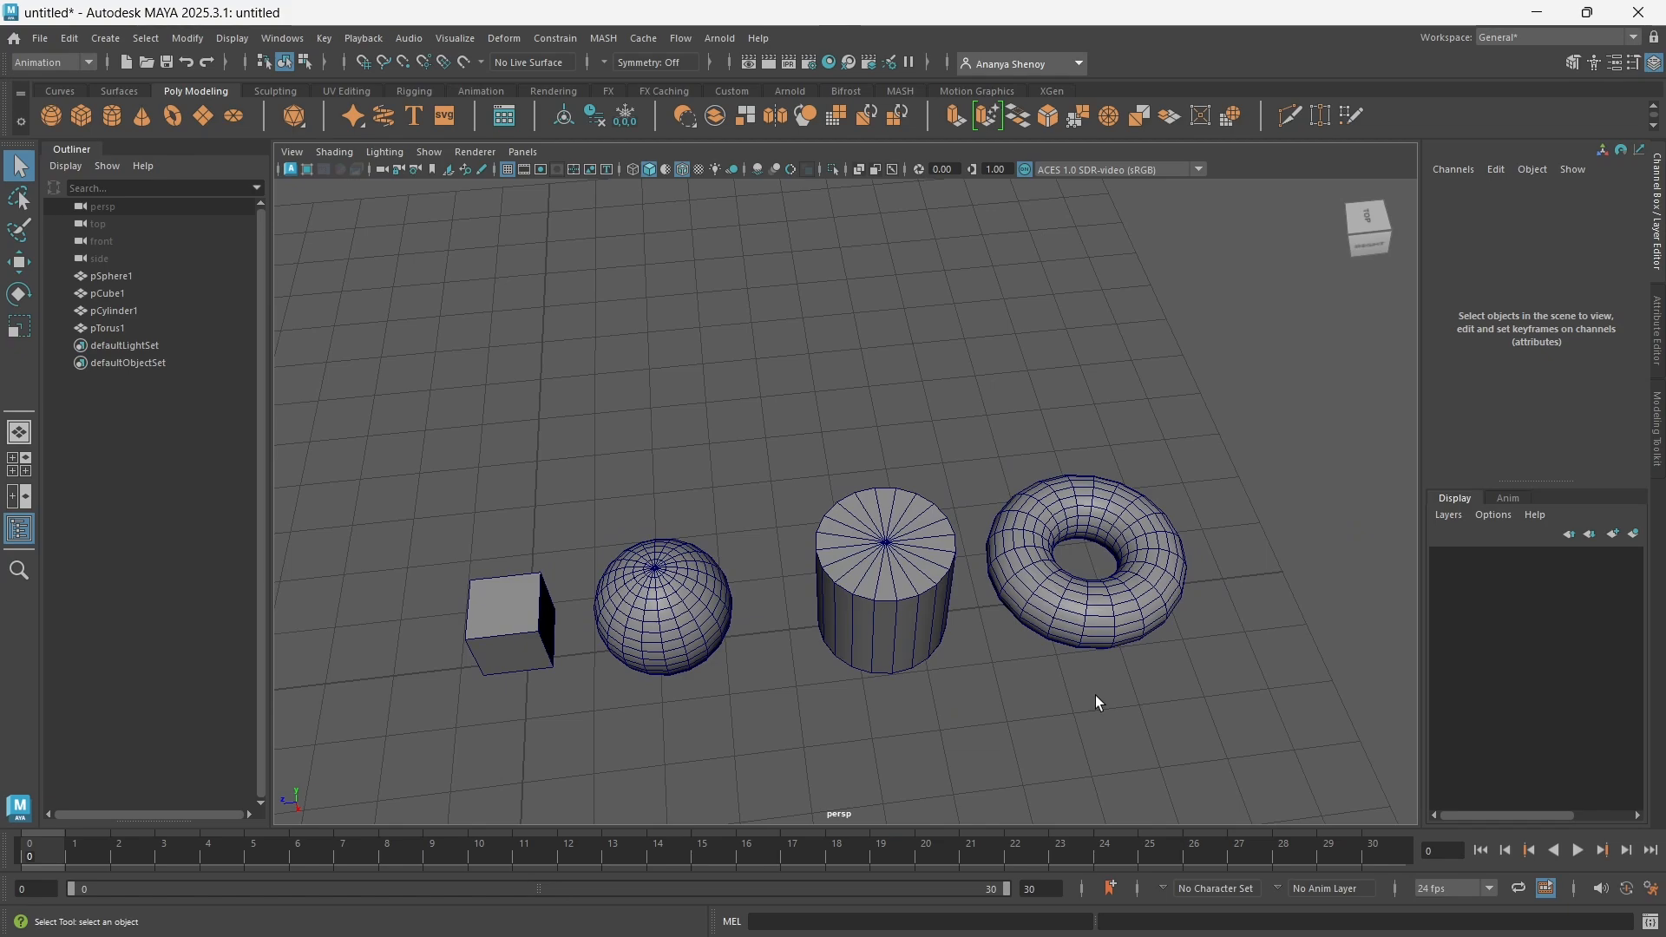
mouse_move(1191, 673)
left_mouse_down("alt")
mouse_move(1201, 703)
mouse_move(1212, 669)
left_mouse_up("alt")
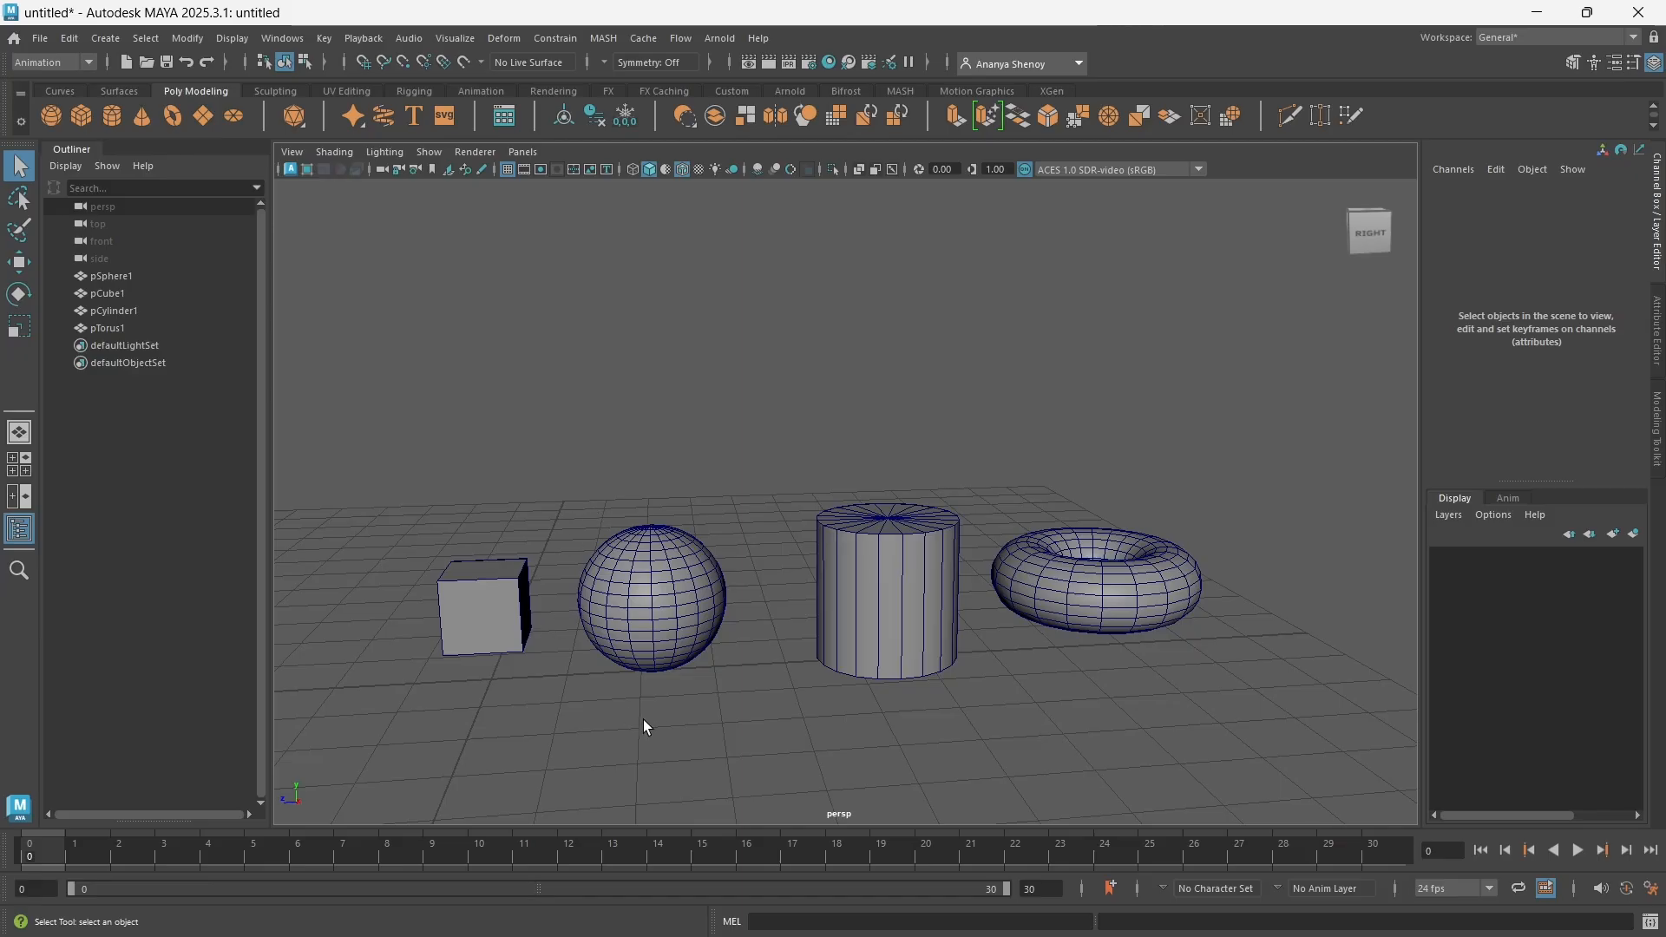
middle_click_drag(661, 662, 729, 654, "alt")
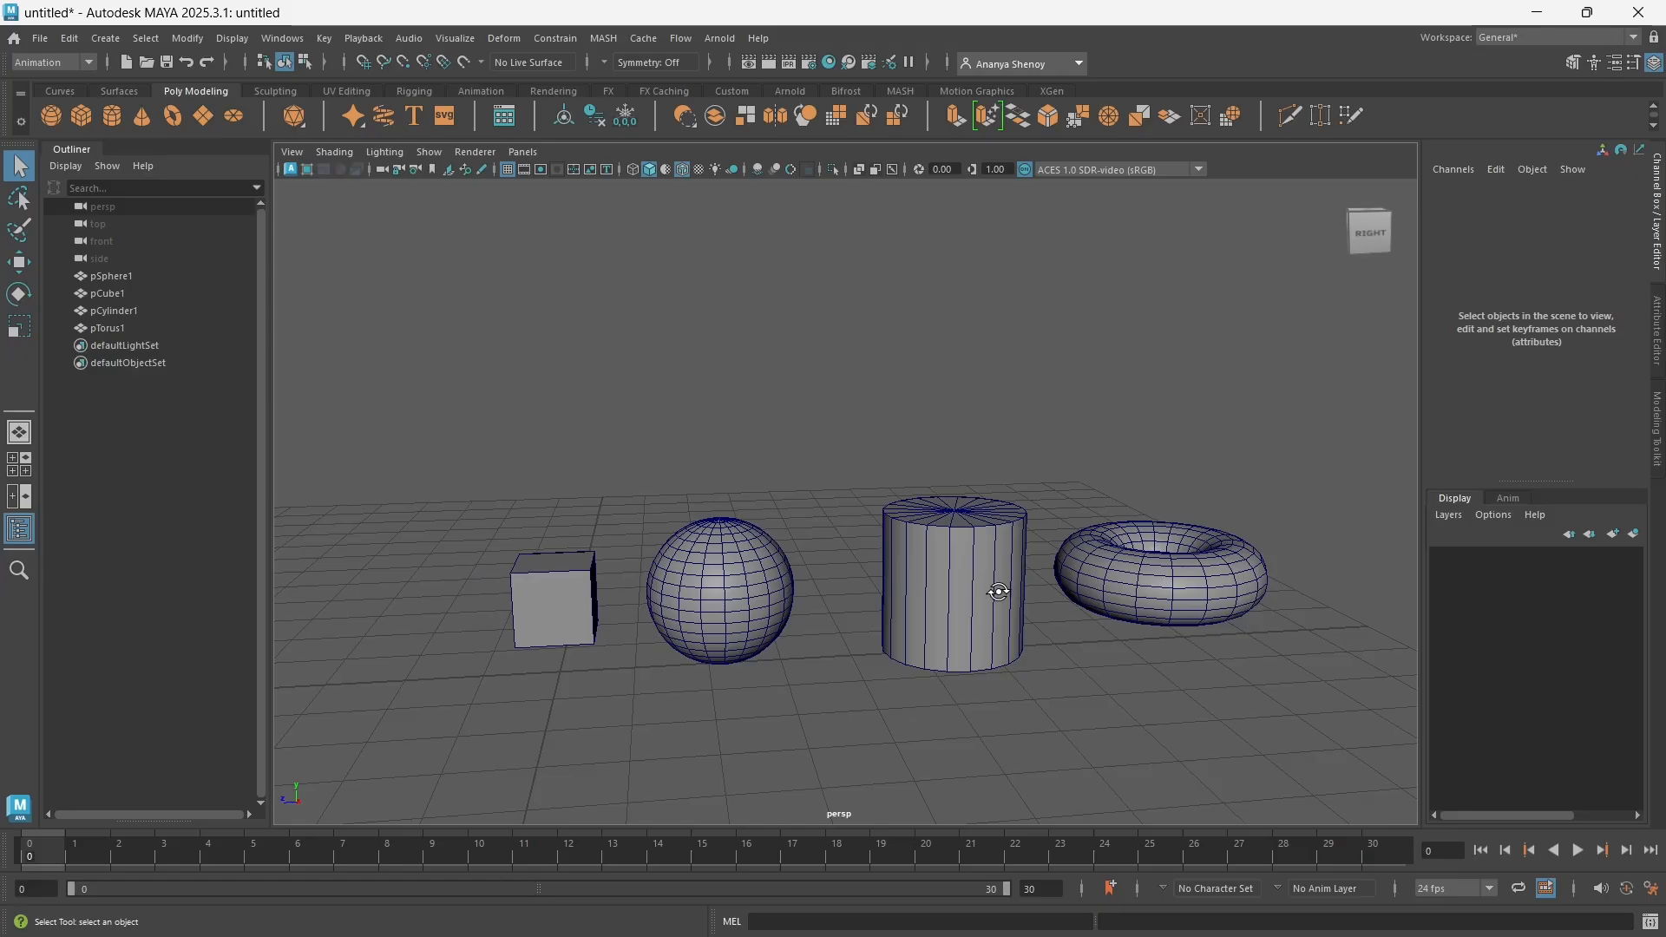
left_click_drag(985, 568, 905, 525, "alt")
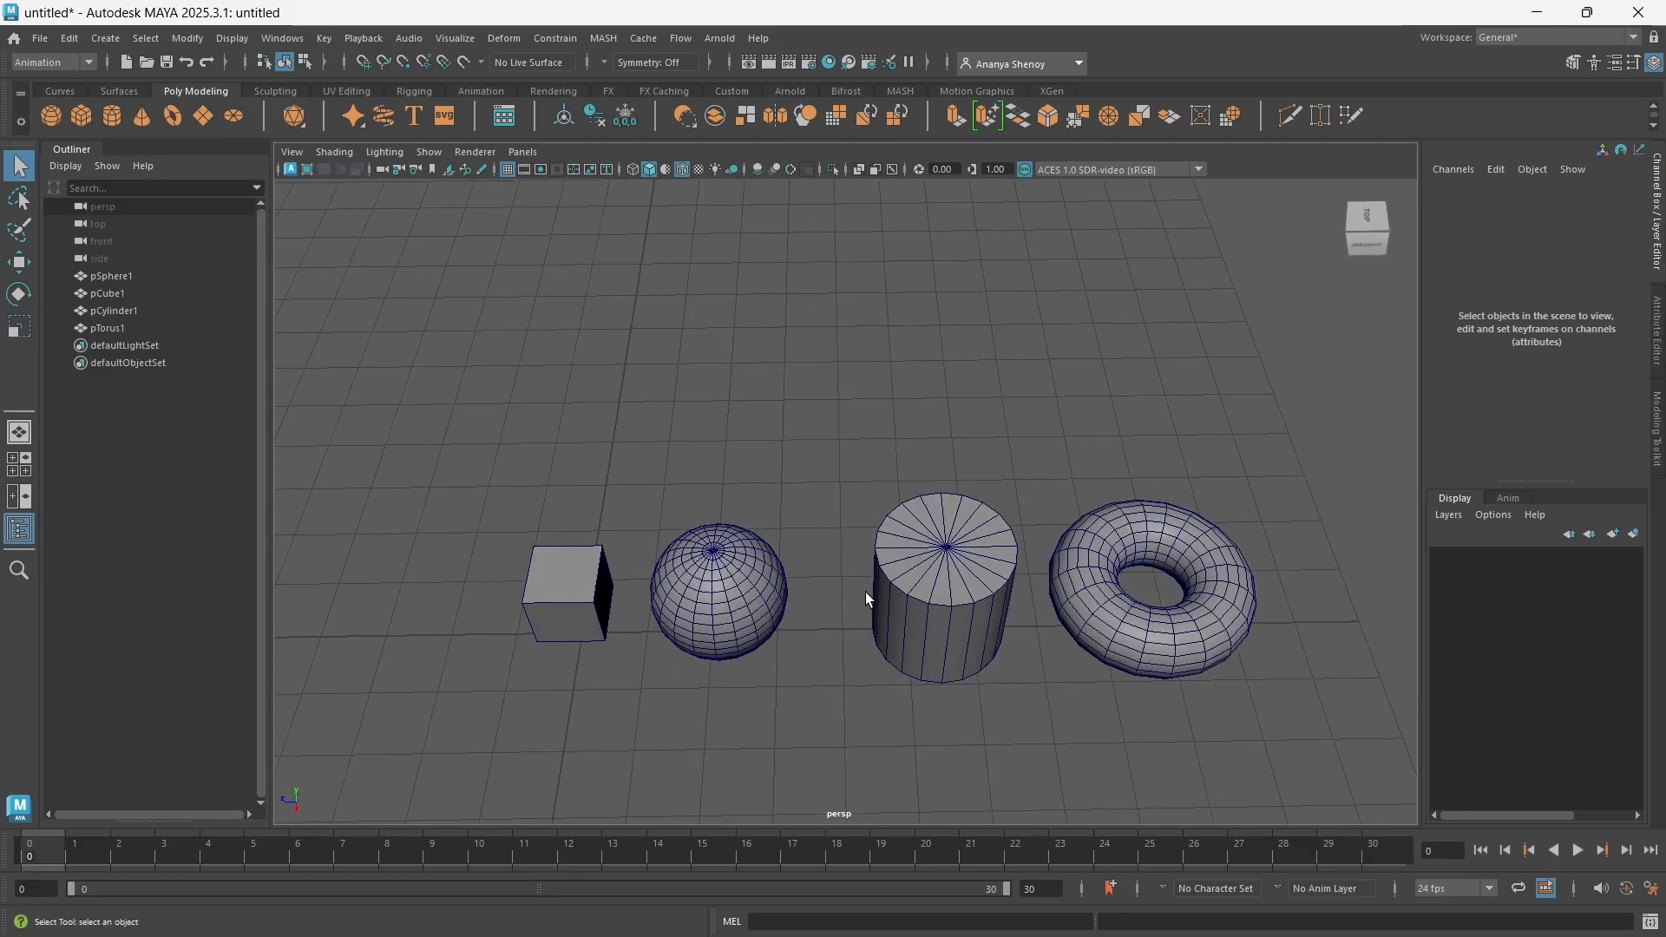
left_click_drag(876, 613, 935, 545, "alt")
mouse_move(897, 621)
left_mouse_down("alt")
mouse_move(927, 576)
mouse_move(882, 639)
mouse_move(874, 615)
left_mouse_up("alt")
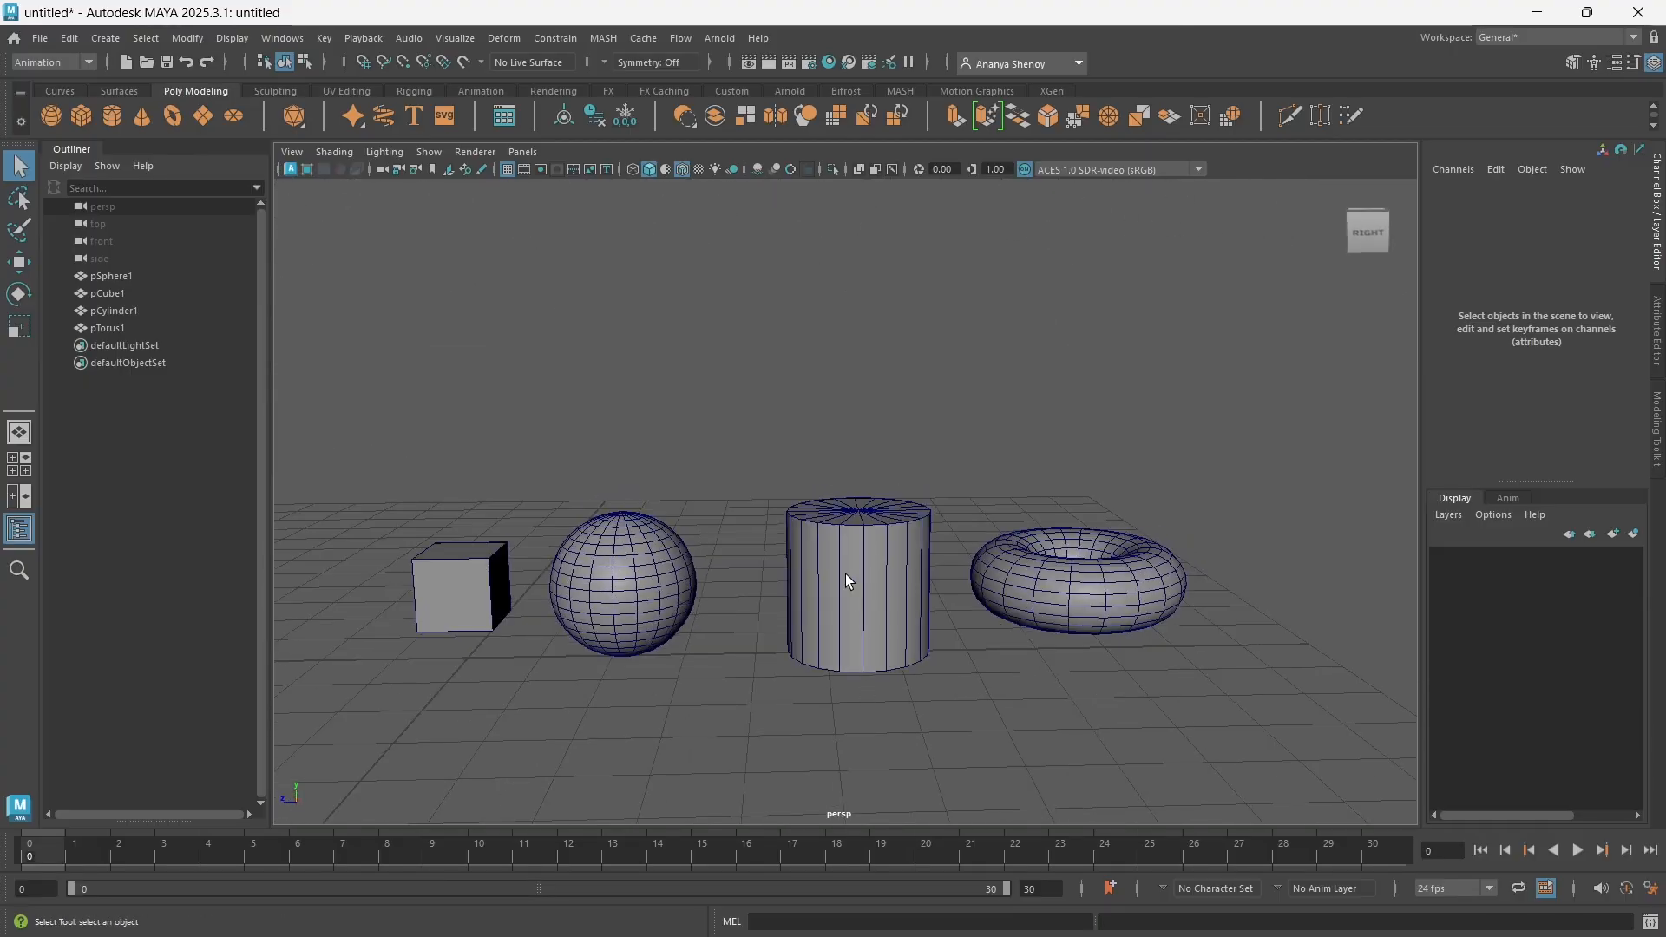
left_click_drag(1114, 701, 1105, 628, "alt")
left_click_drag(1088, 753, 1083, 685, "alt")
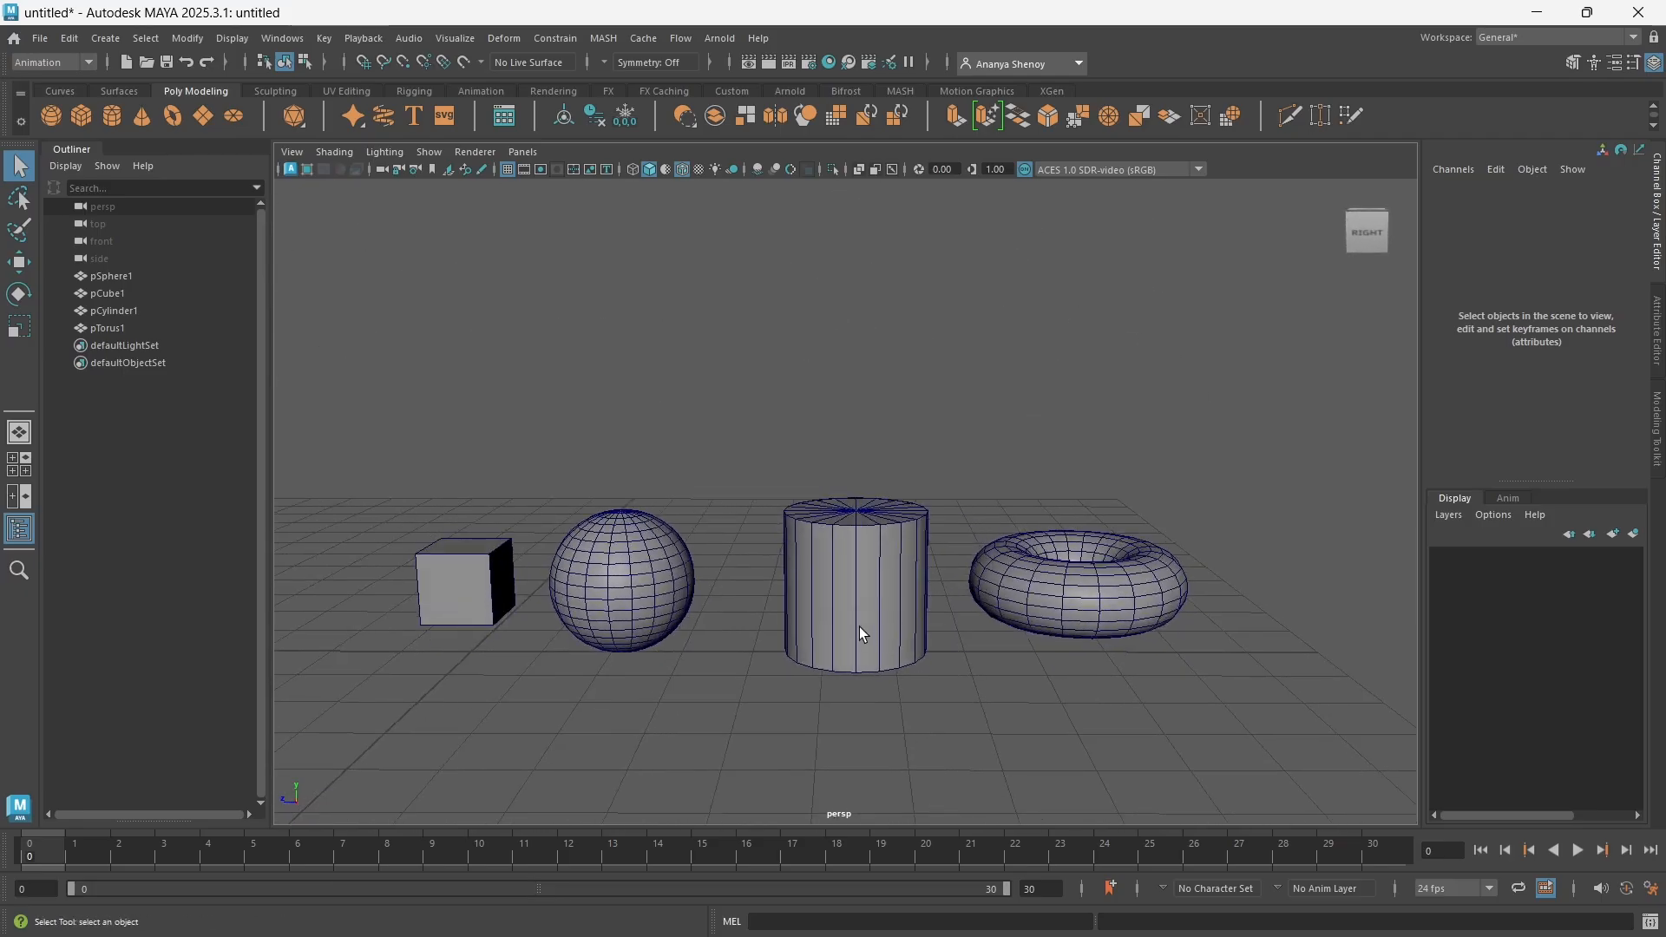
middle_click_drag(859, 627, 916, 617, "alt")
scroll(913, 618, "down", 2)
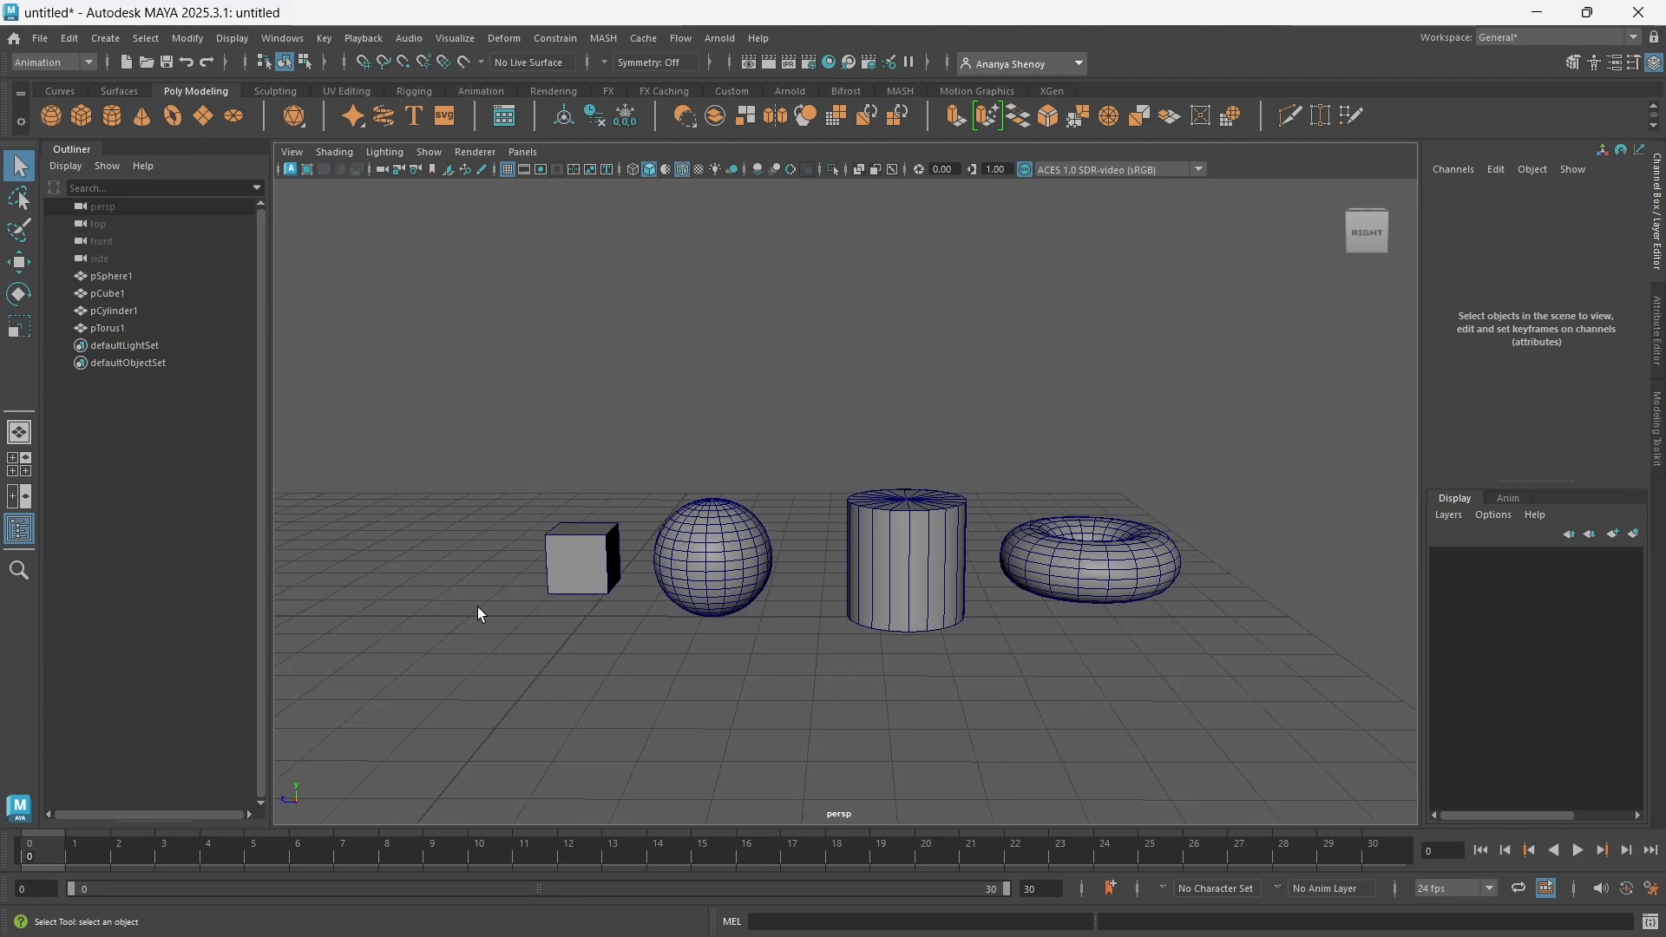
Examine the cube's dimension and subdivision inputs, and inspect the input nodes of the sphere, cylinder and torus
left_click(585, 557)
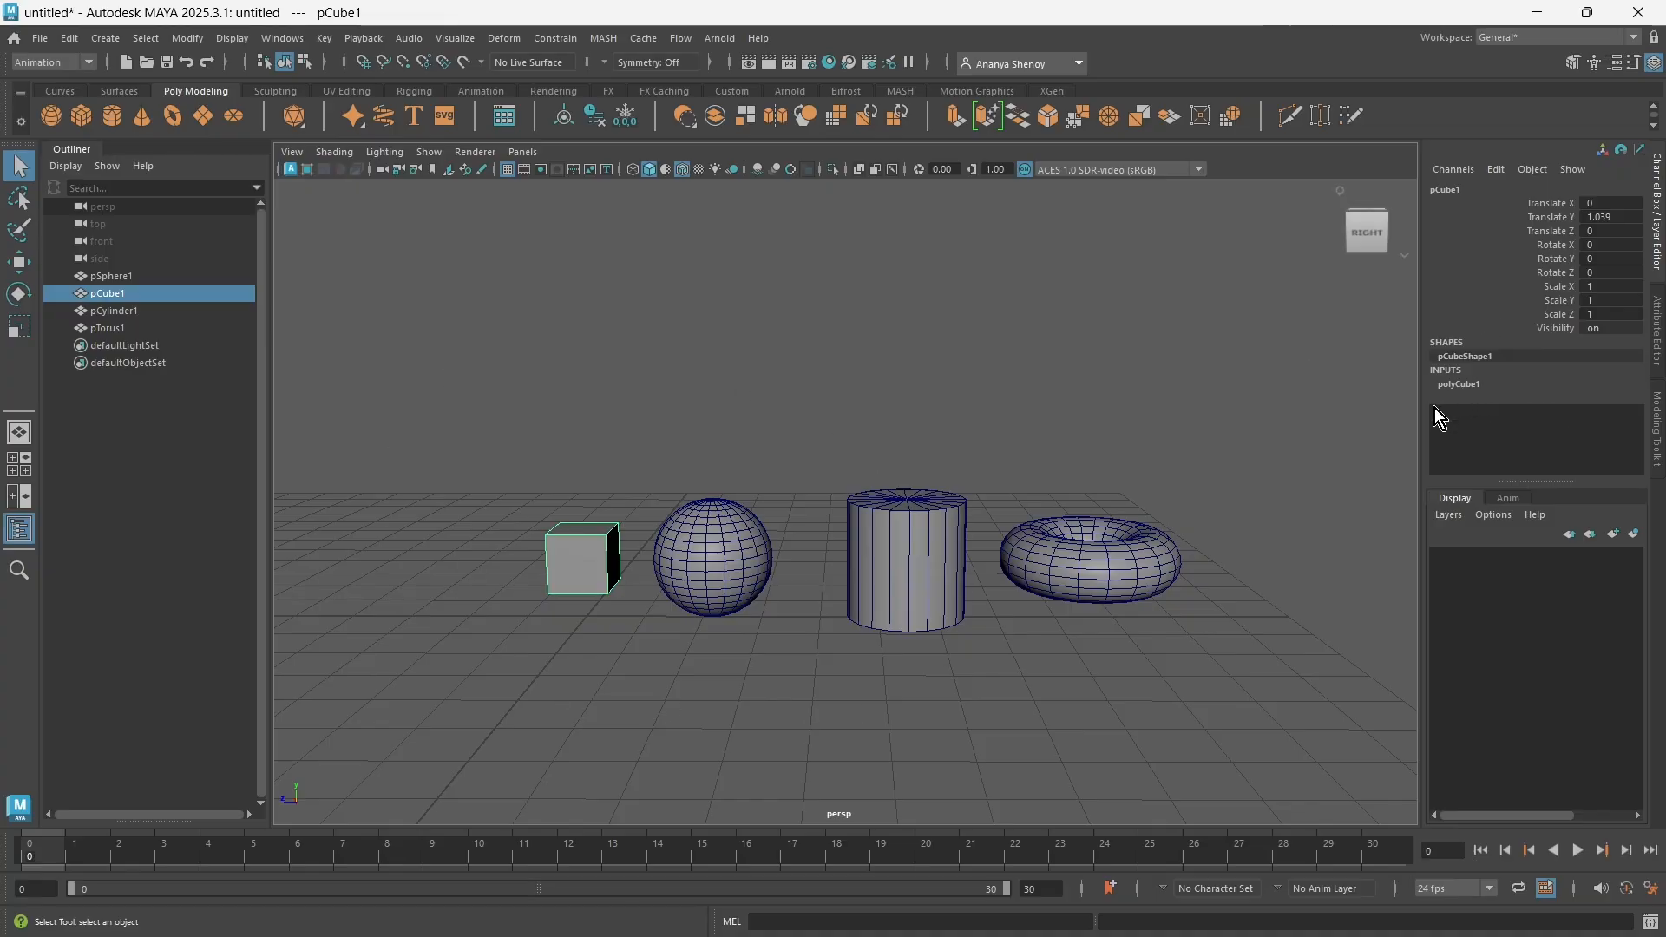
left_click_drag(933, 472, 920, 465, "alt")
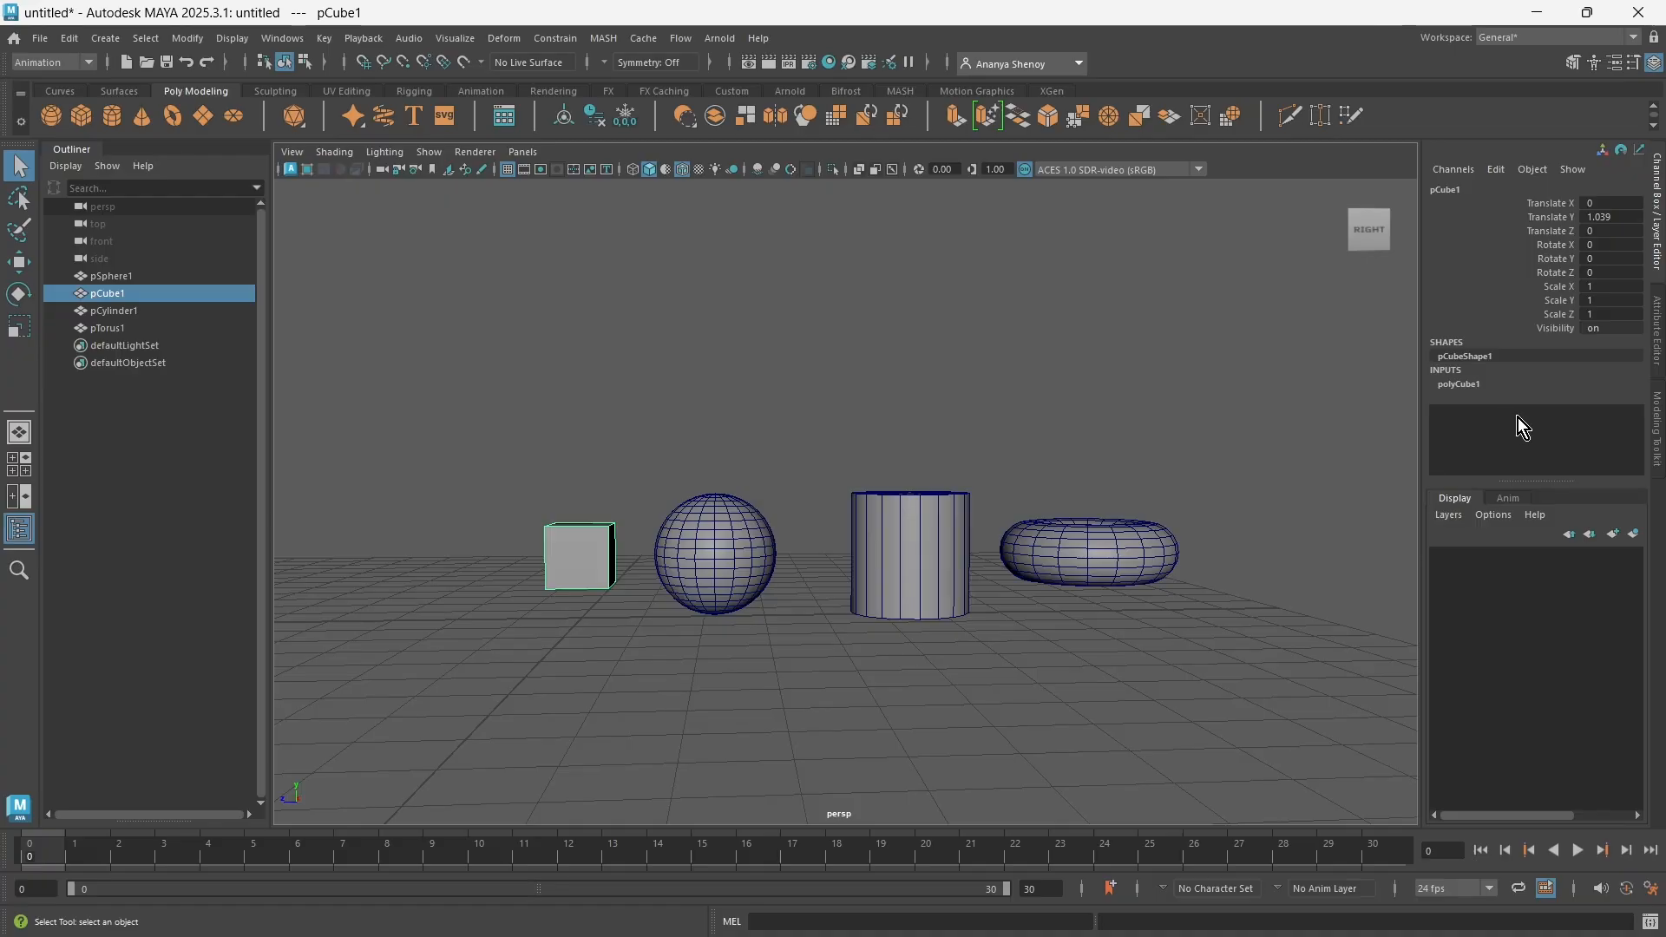
left_click(1466, 384)
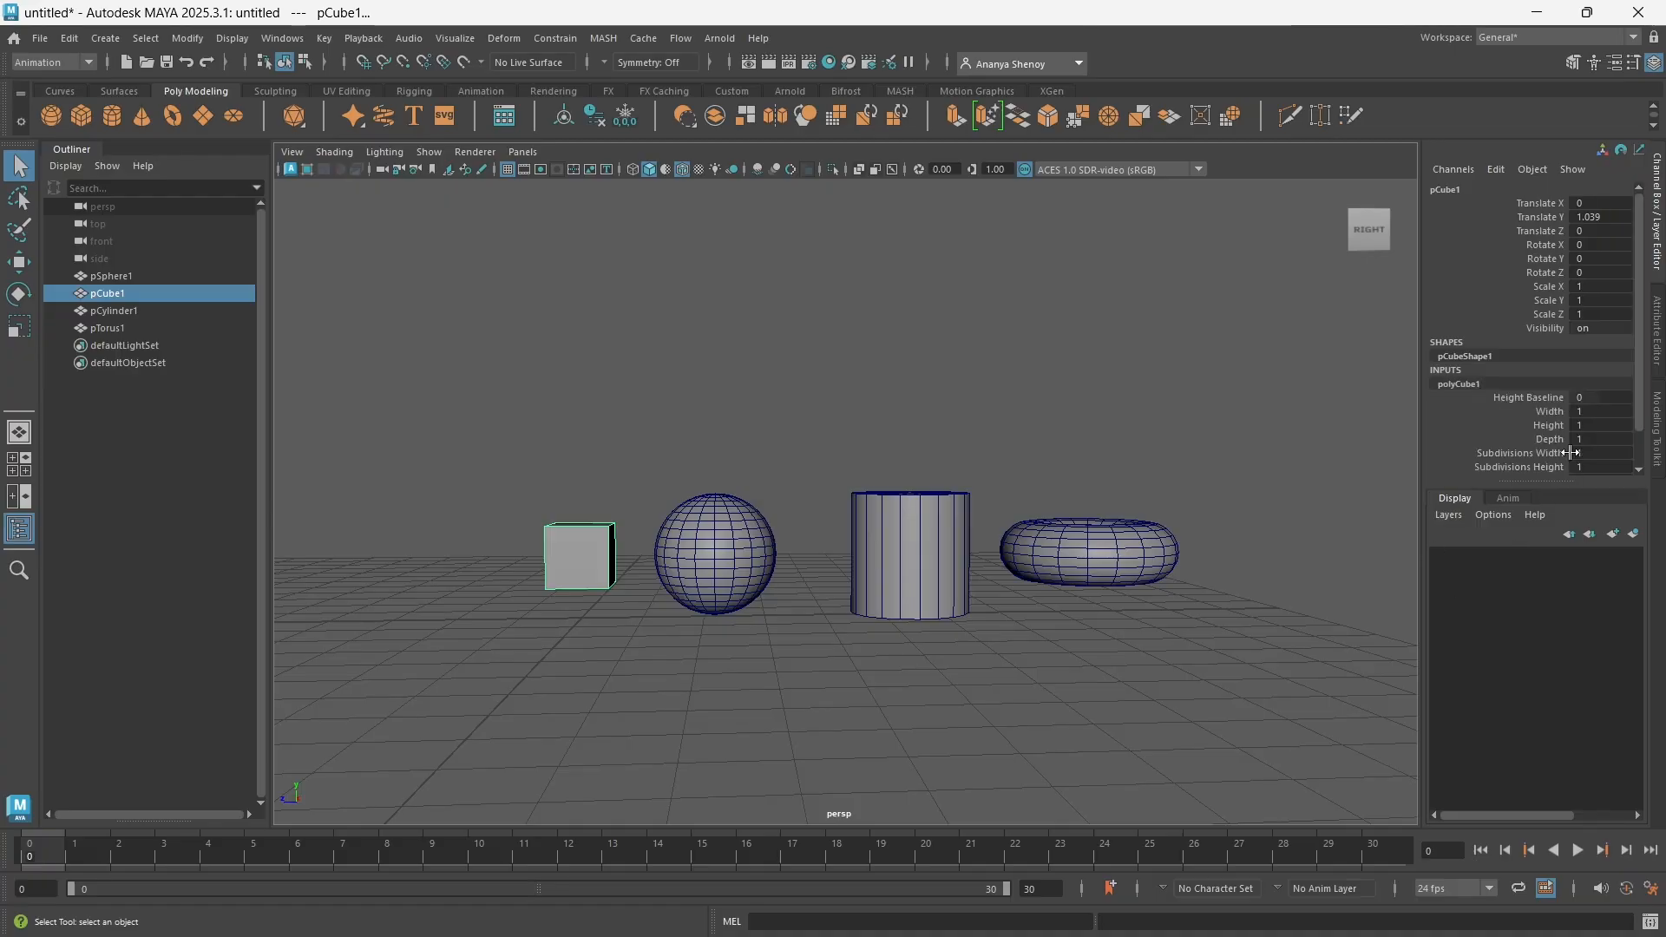
scroll(1481, 429, "down", 1)
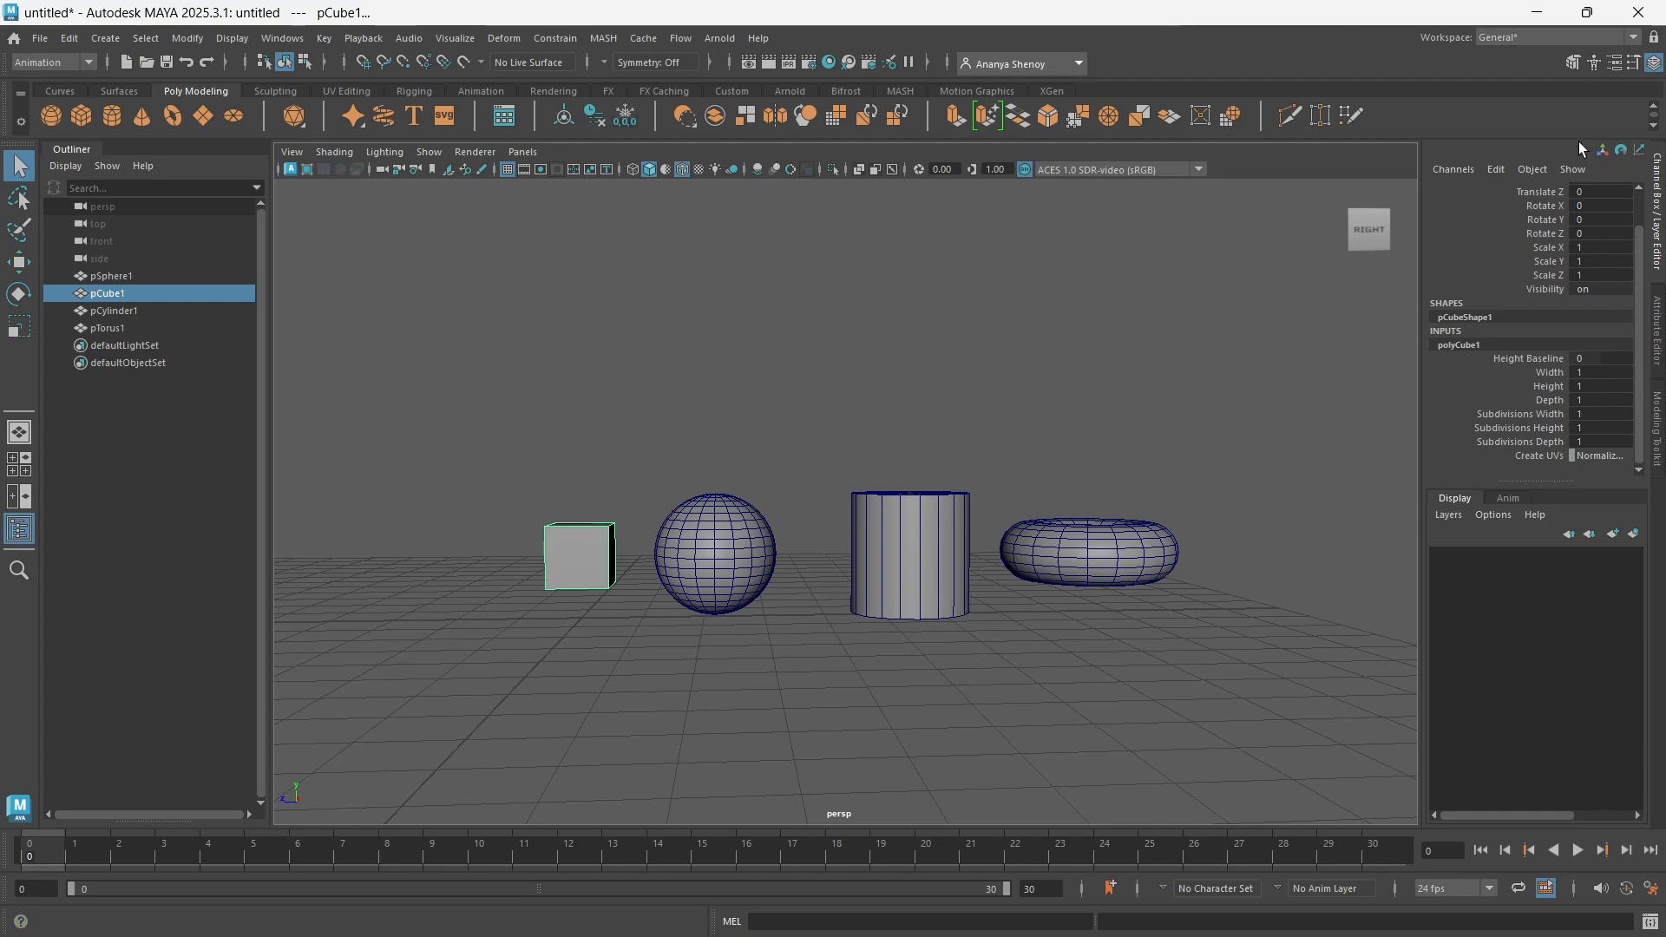
left_click(1464, 387)
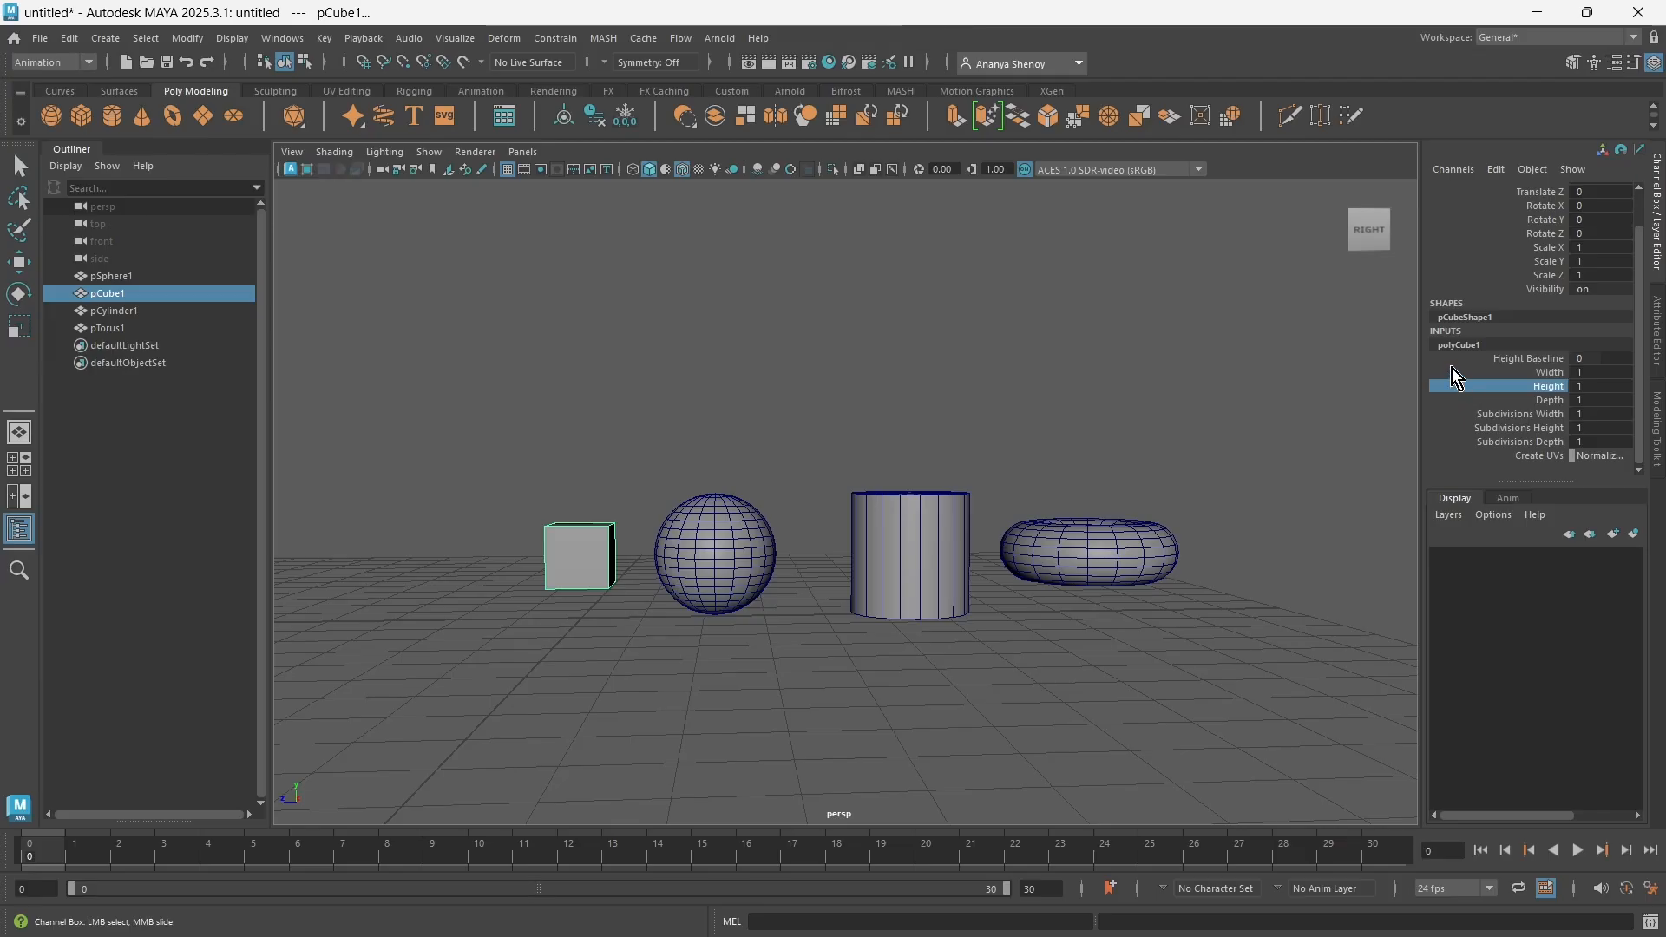
left_click(732, 559)
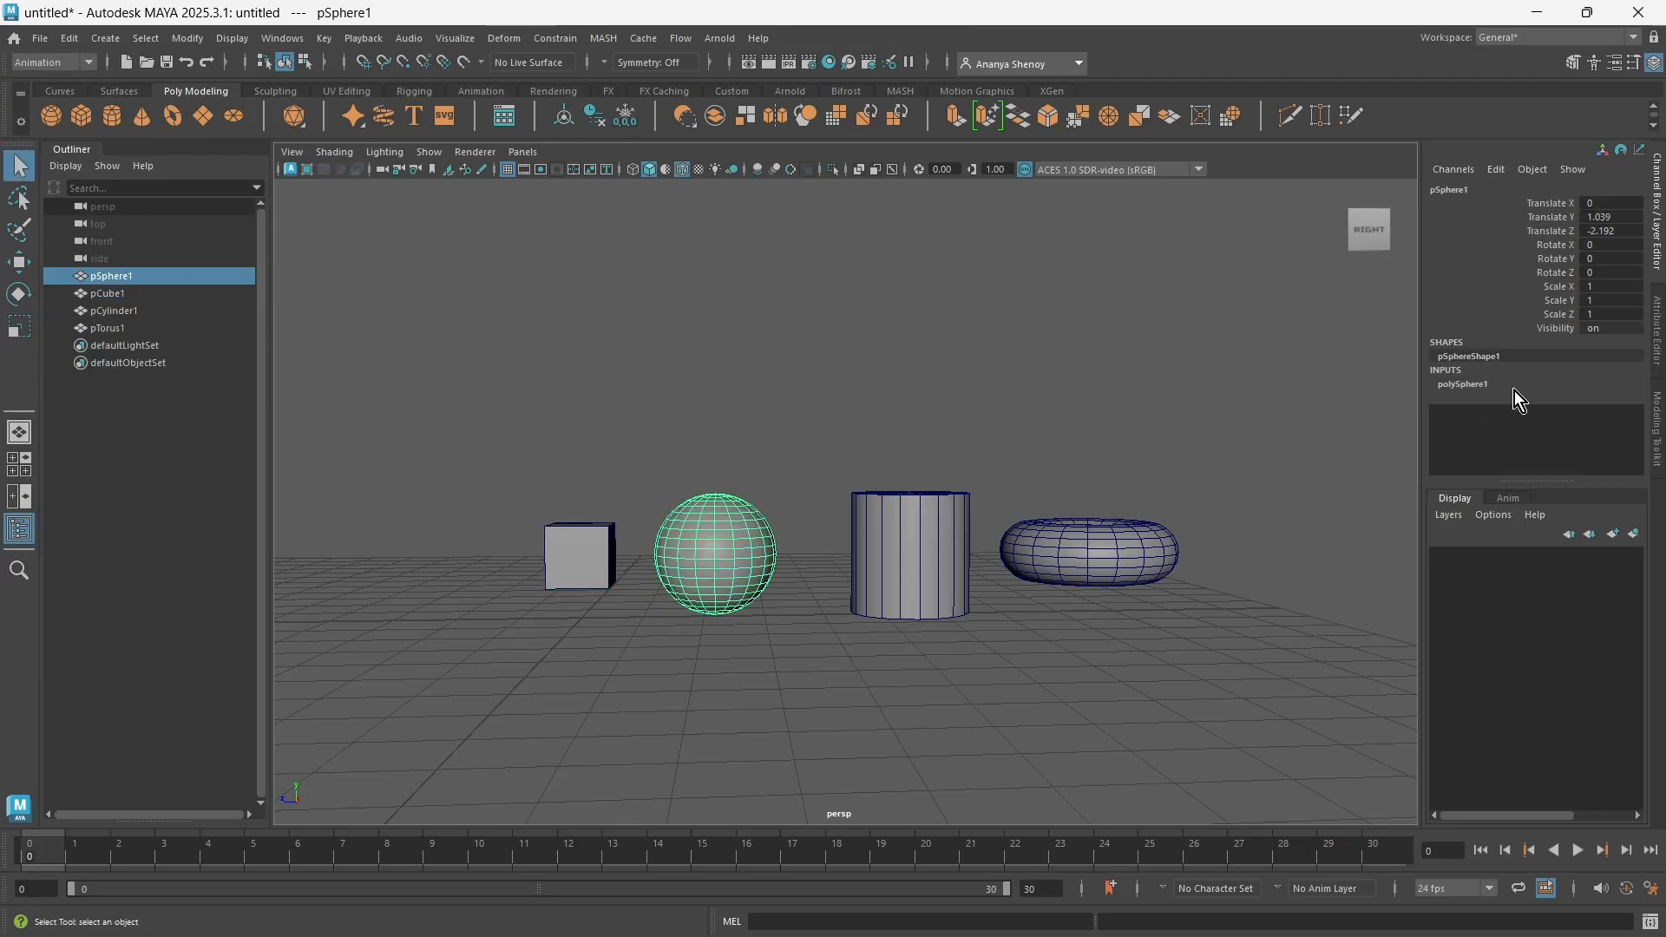
left_click(902, 528)
left_click(763, 542)
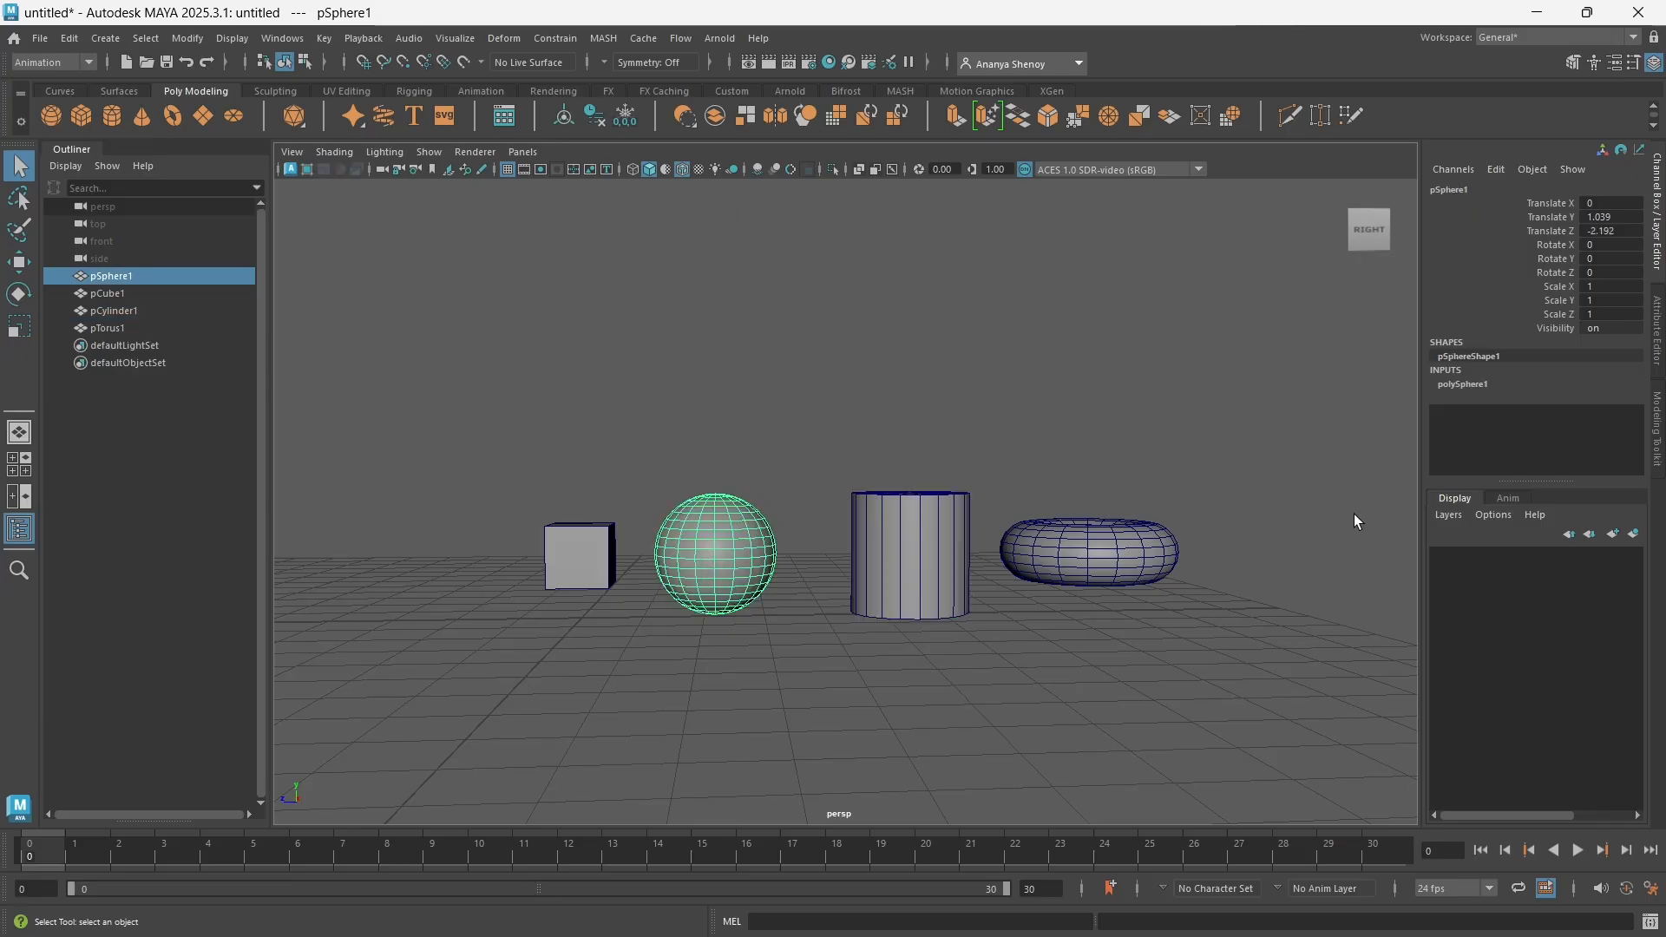
left_click(900, 550)
left_click(1069, 559)
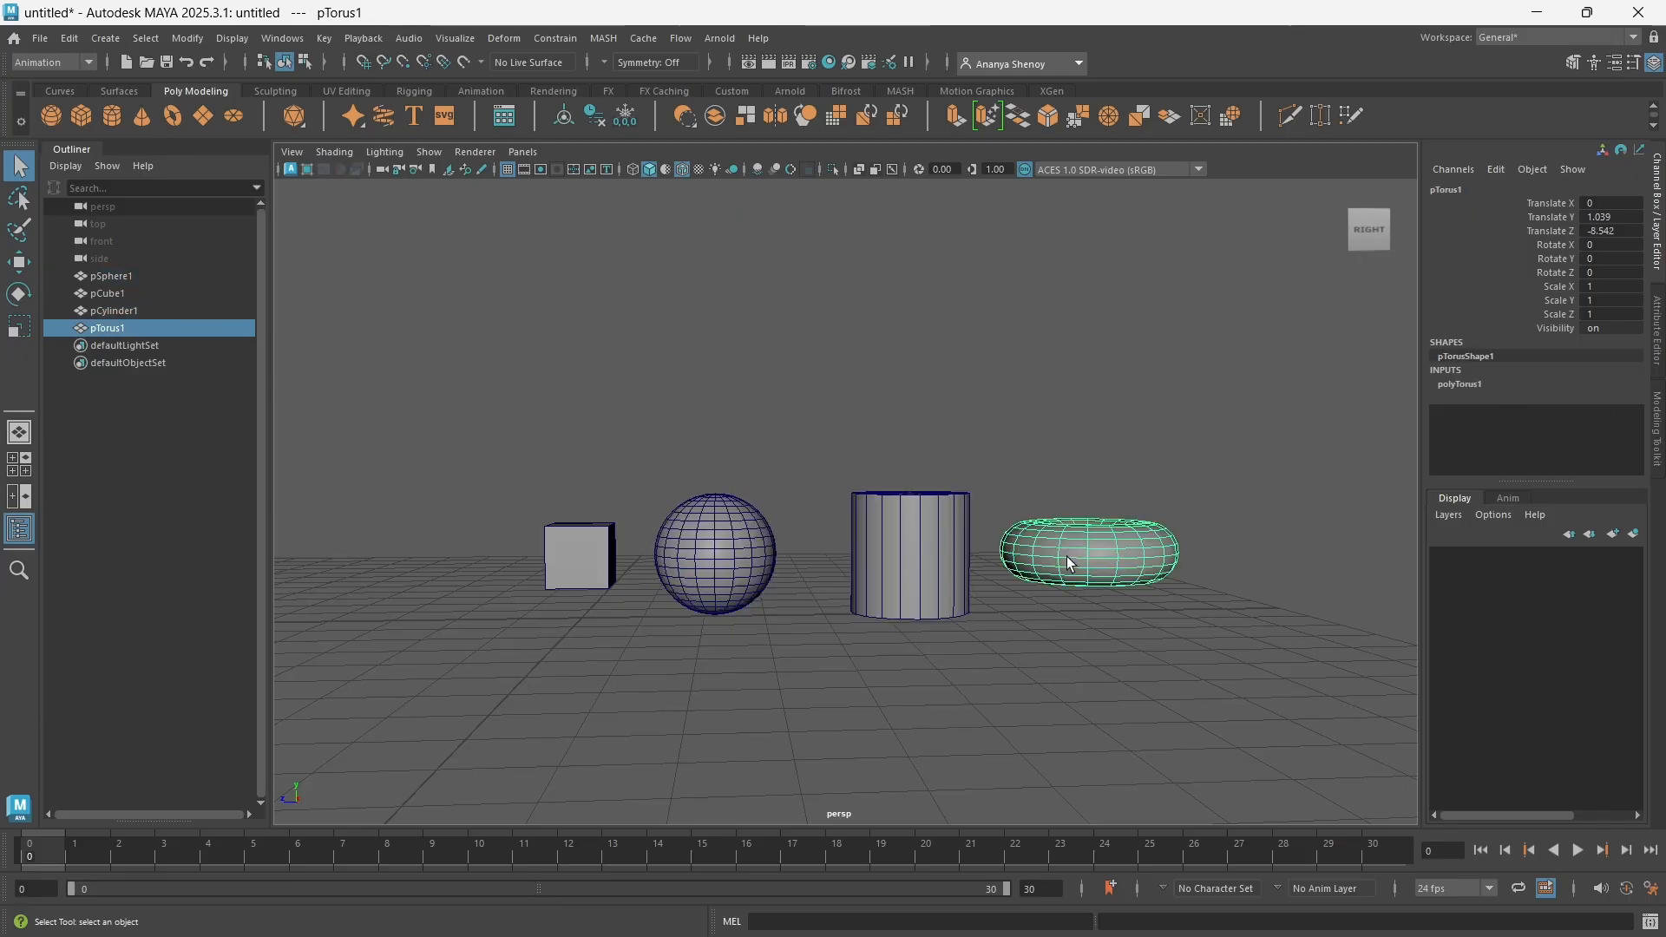
Set the cube's polyCube input Width to 2 and check its new shape from above
left_click(558, 563)
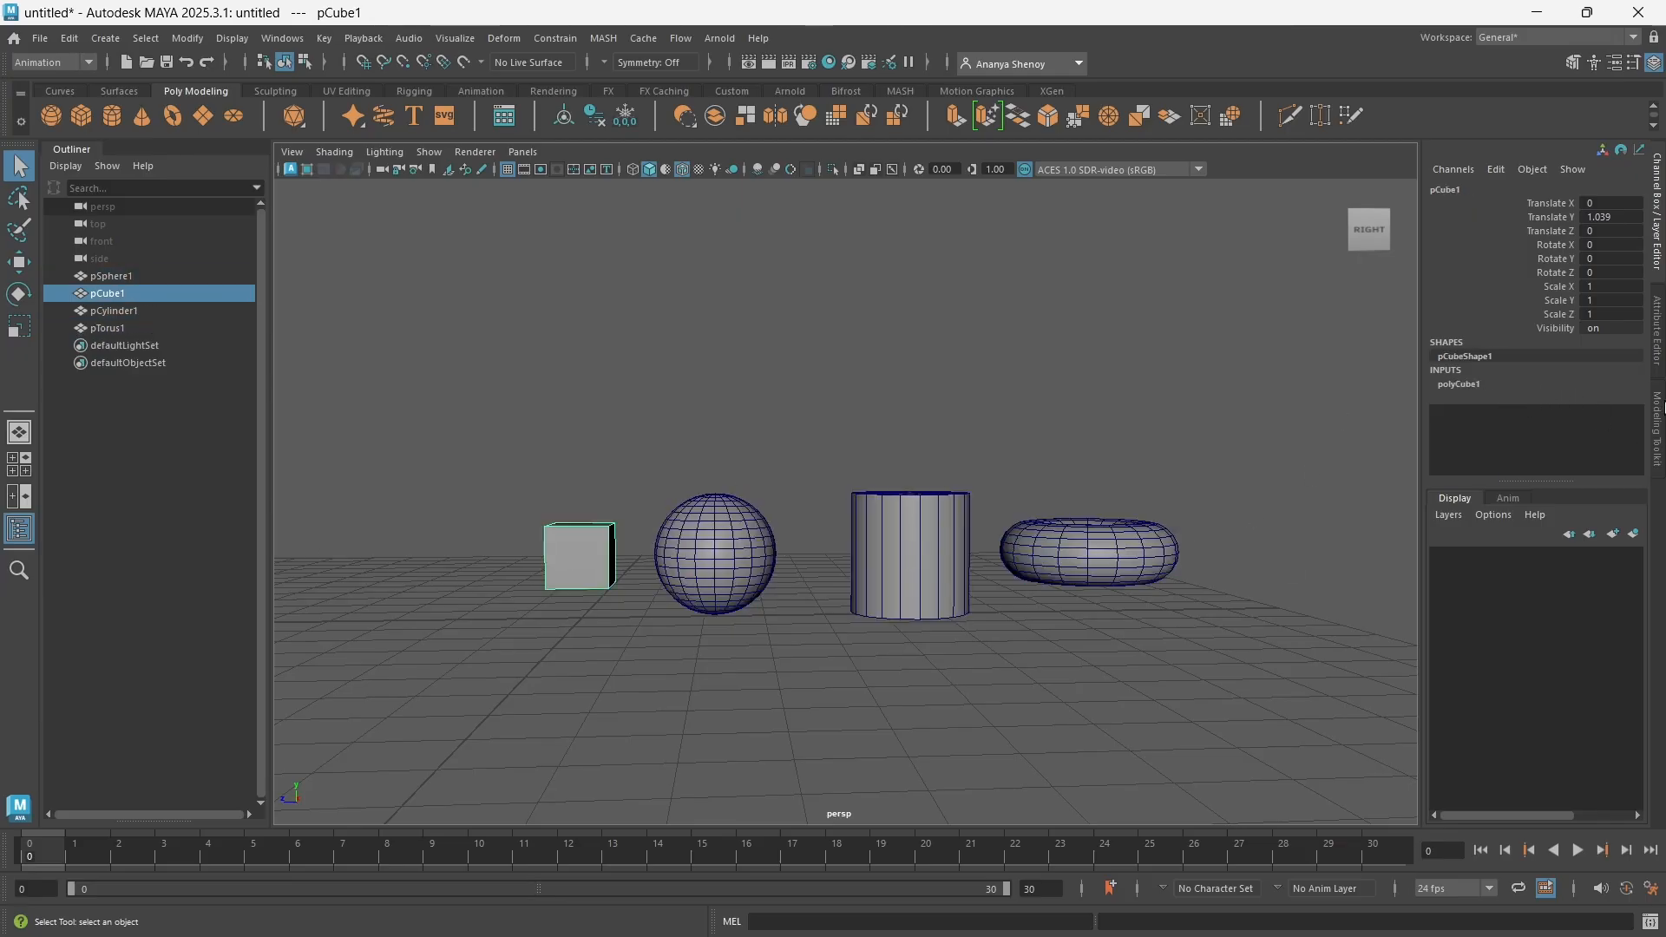
left_click(1463, 384)
scroll(1579, 371, "down", 1)
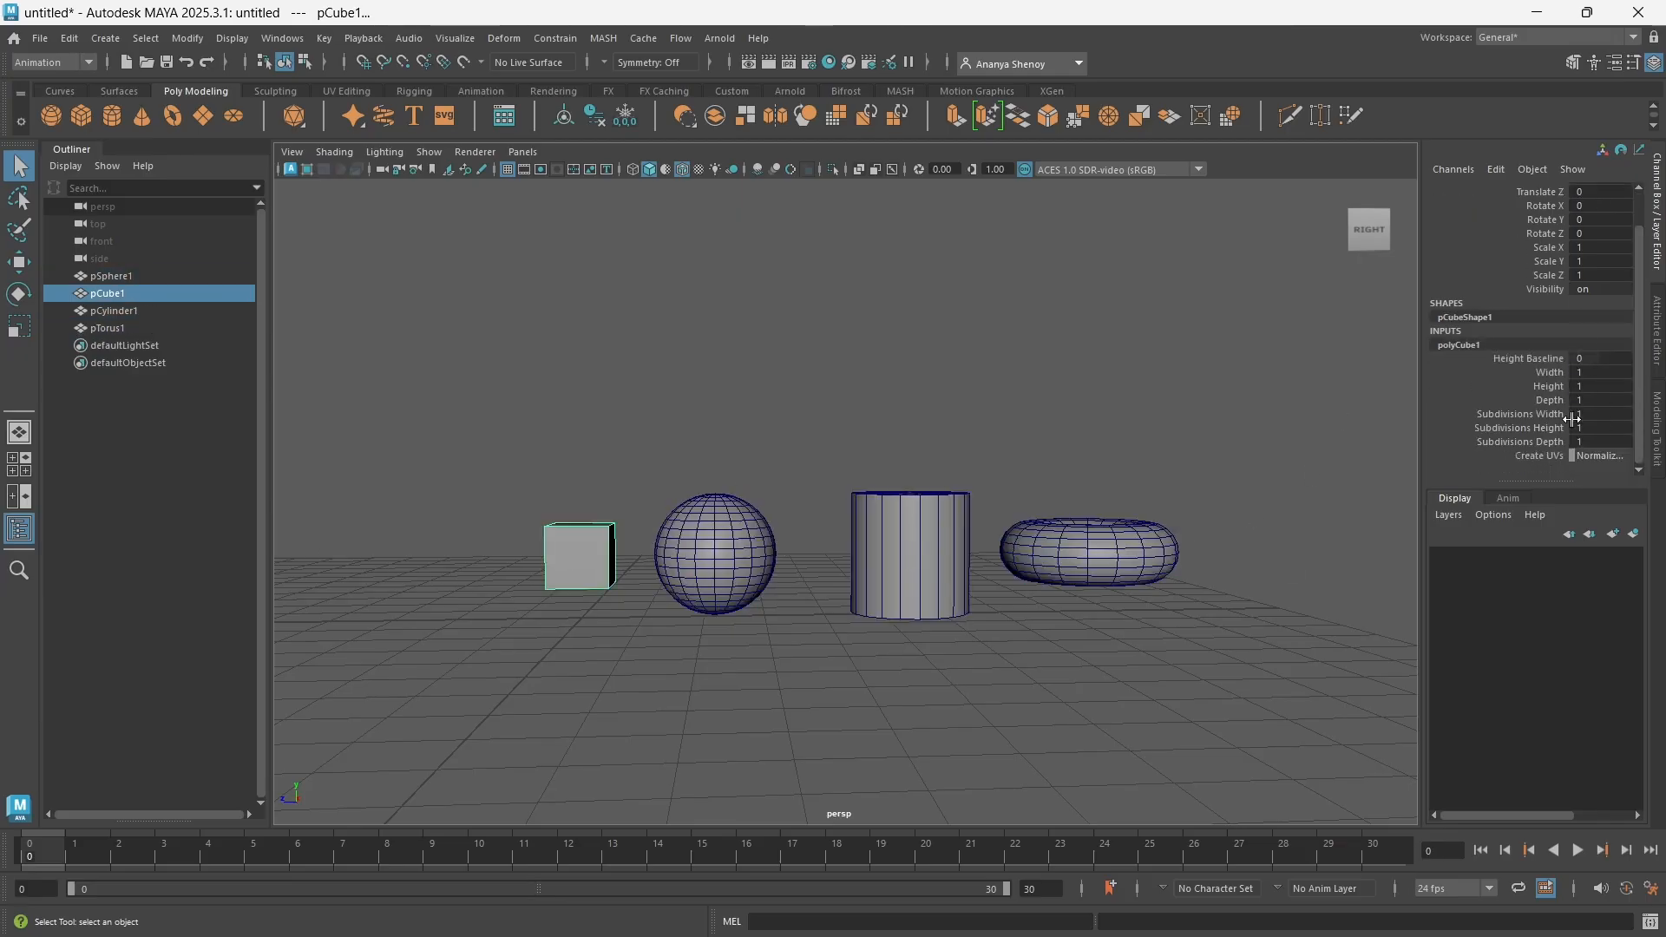
left_click(1553, 373)
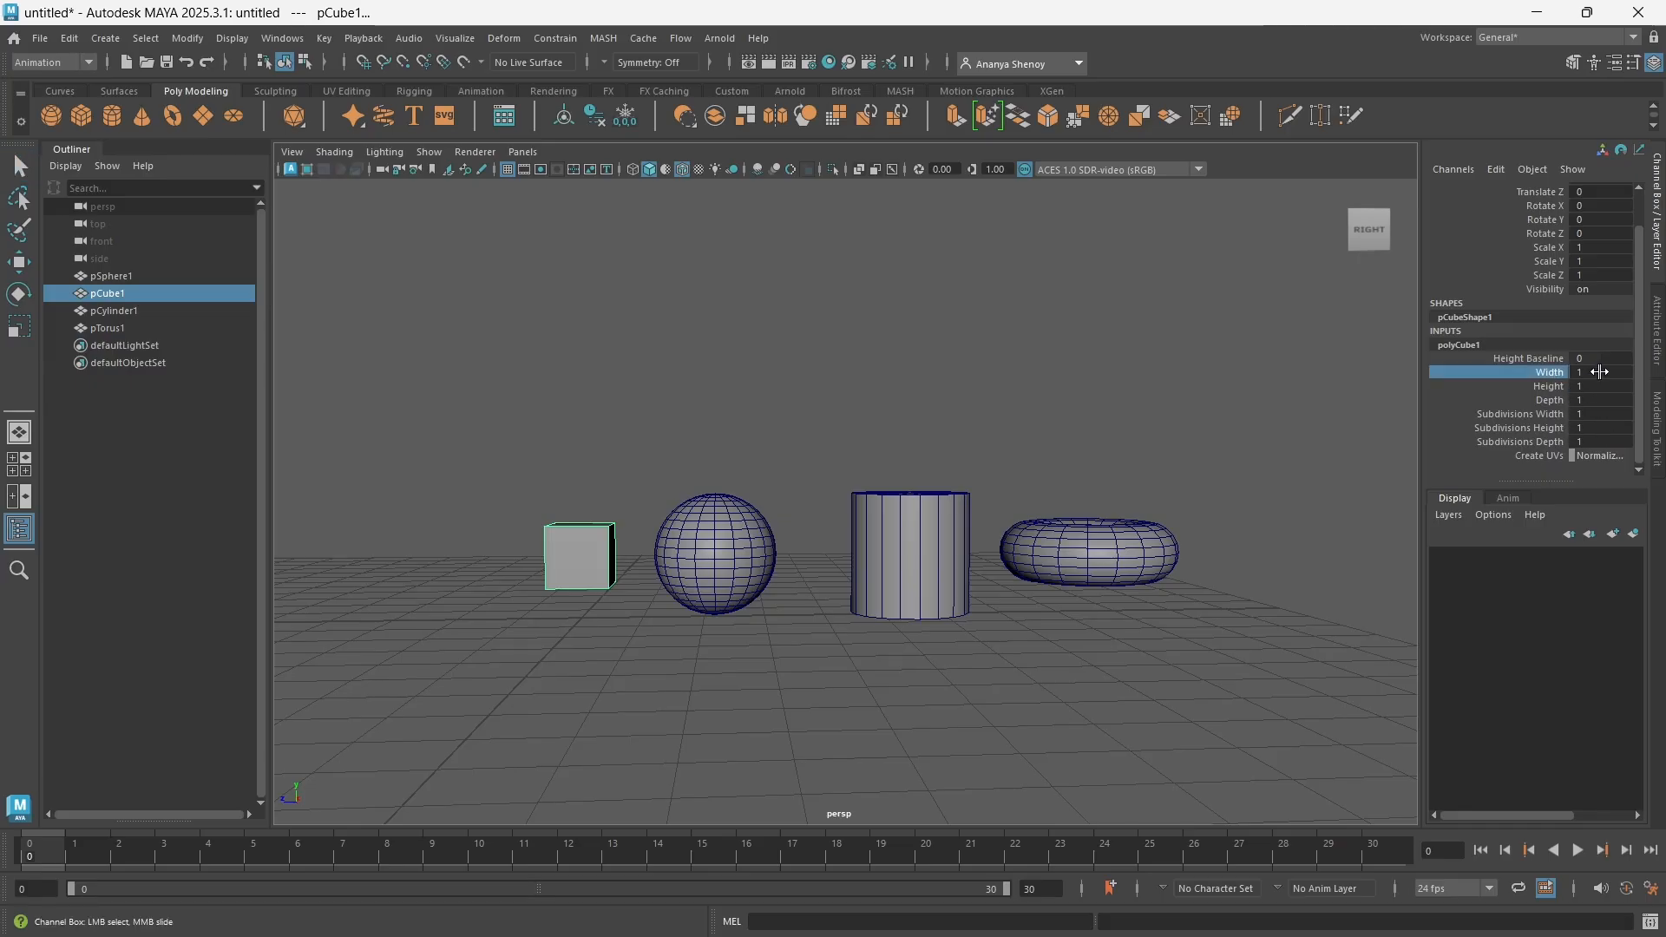
double_click(1599, 372)
type("2")
key("Return")
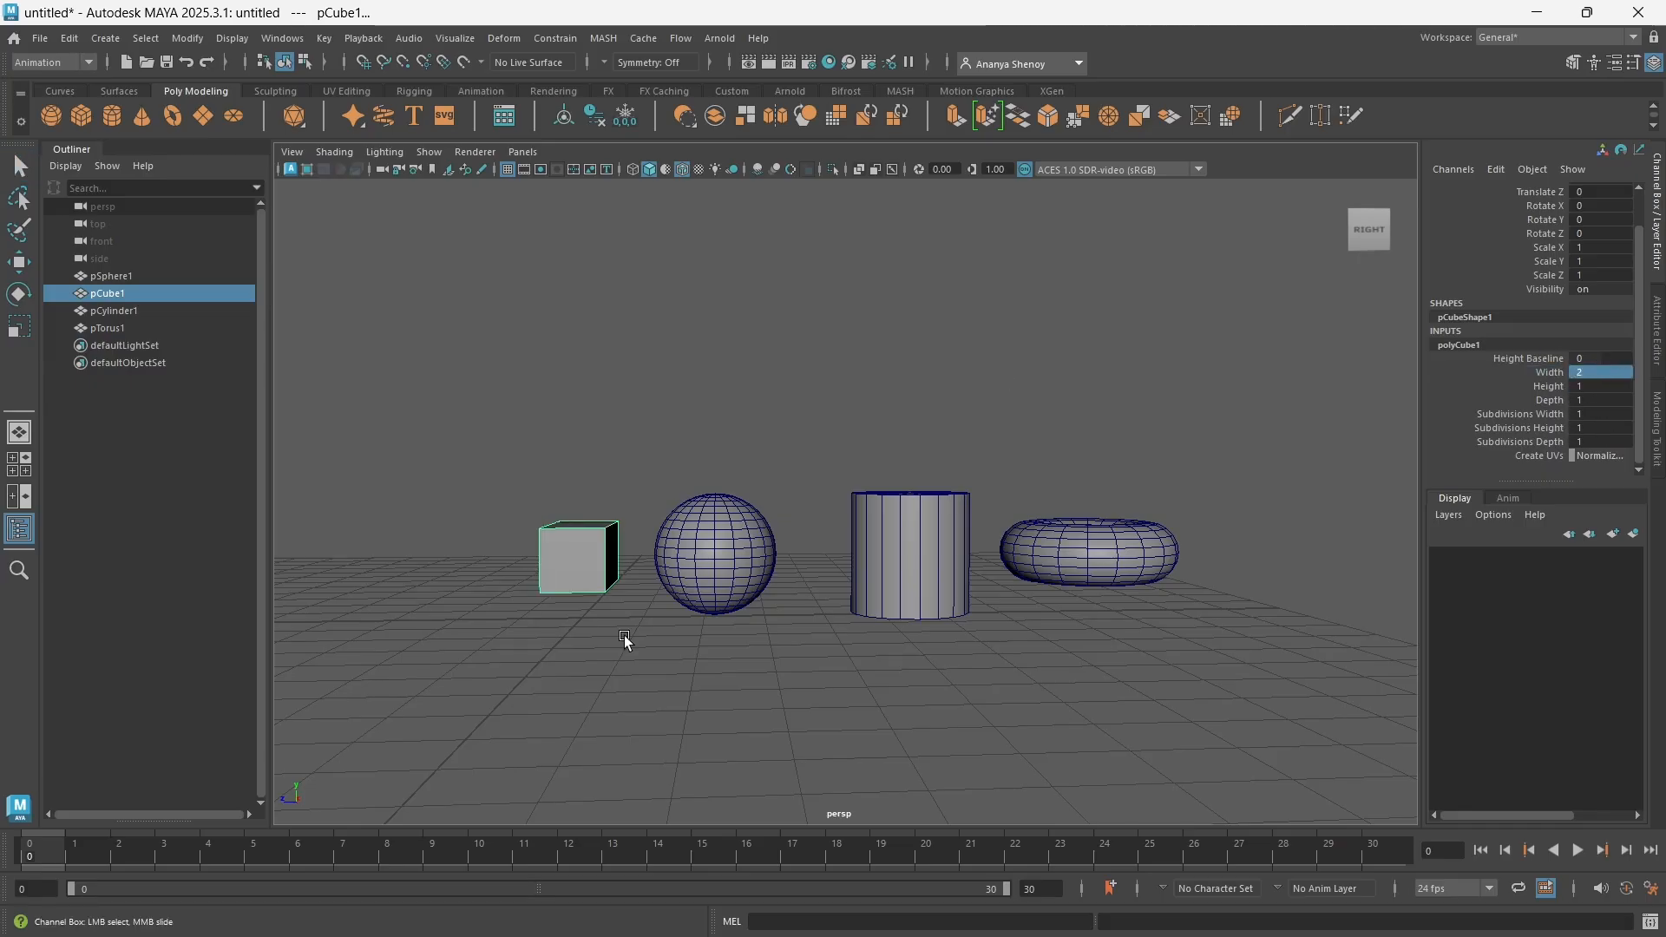
left_click_drag(625, 640, 846, 659, "alt")
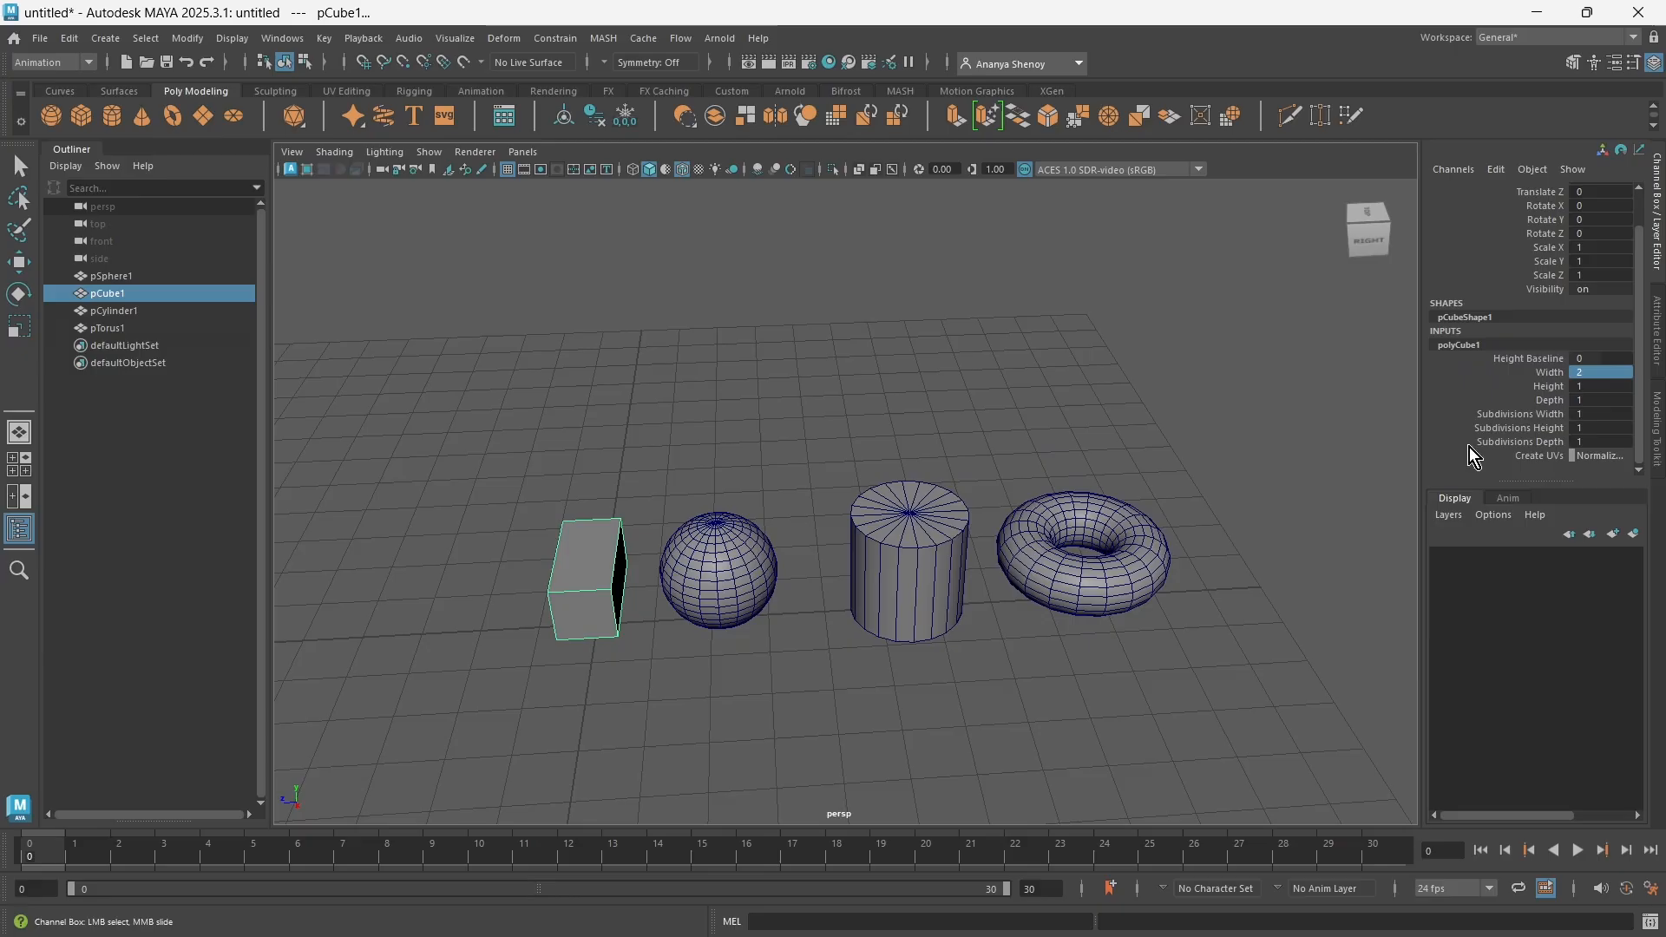
Set the cube's polyCube input Height to 3
double_click(1581, 386)
type("2")
key("Return")
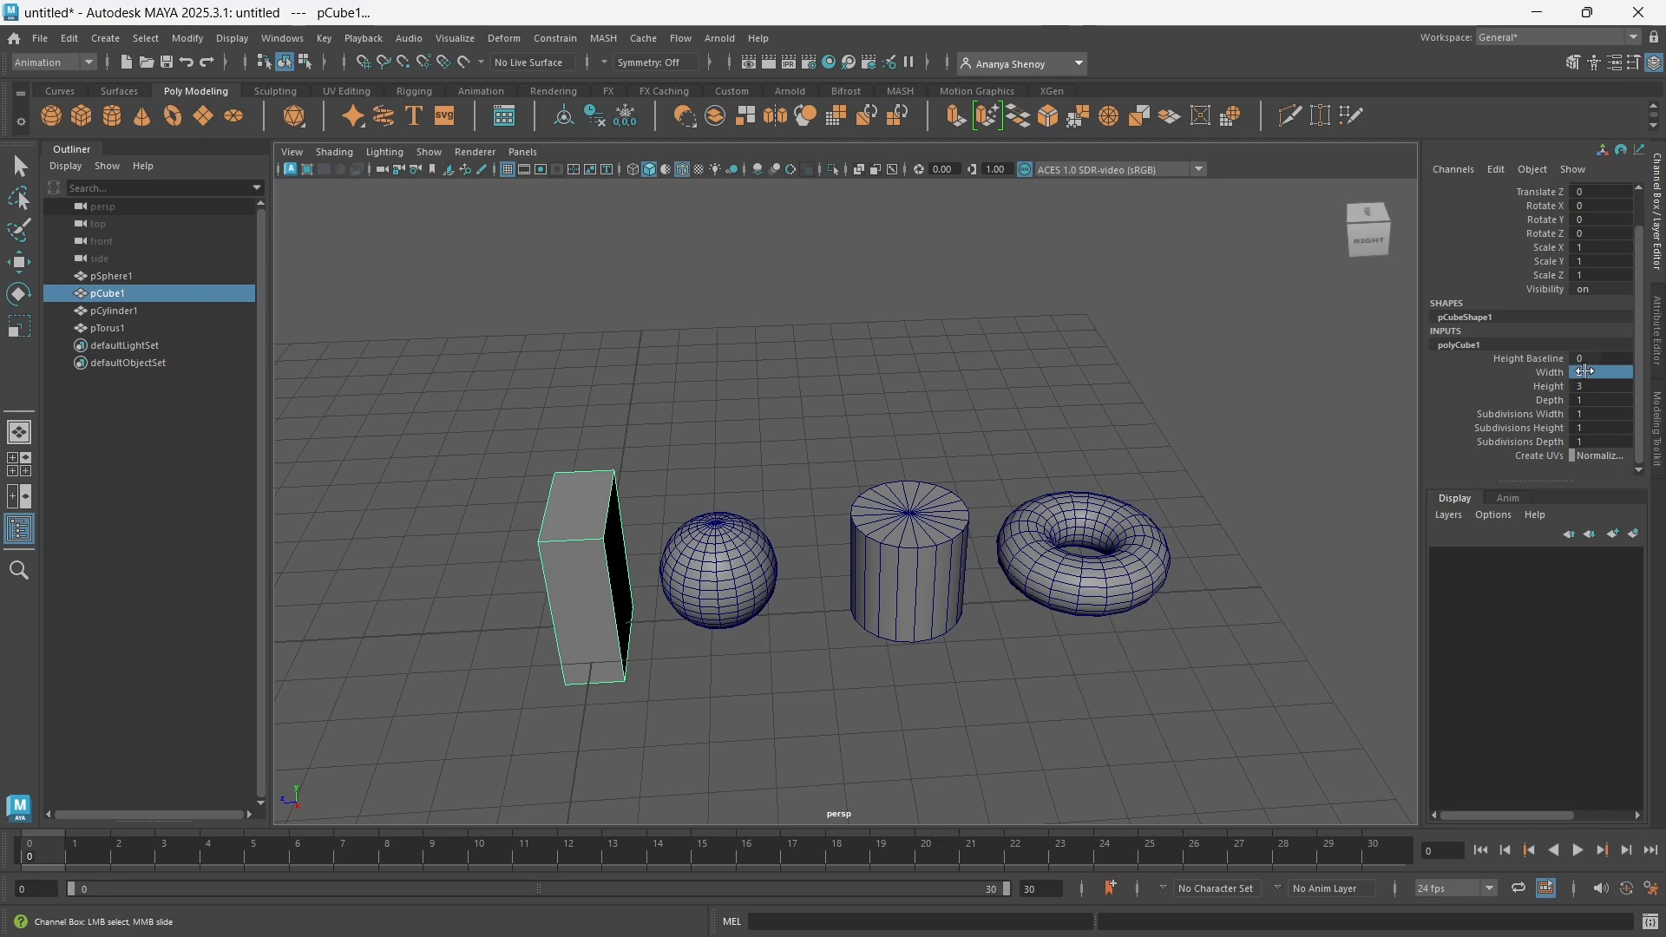
Reset the cube's Width, Height and Depth inputs together to 1
left_click_drag(1584, 371, 1586, 397)
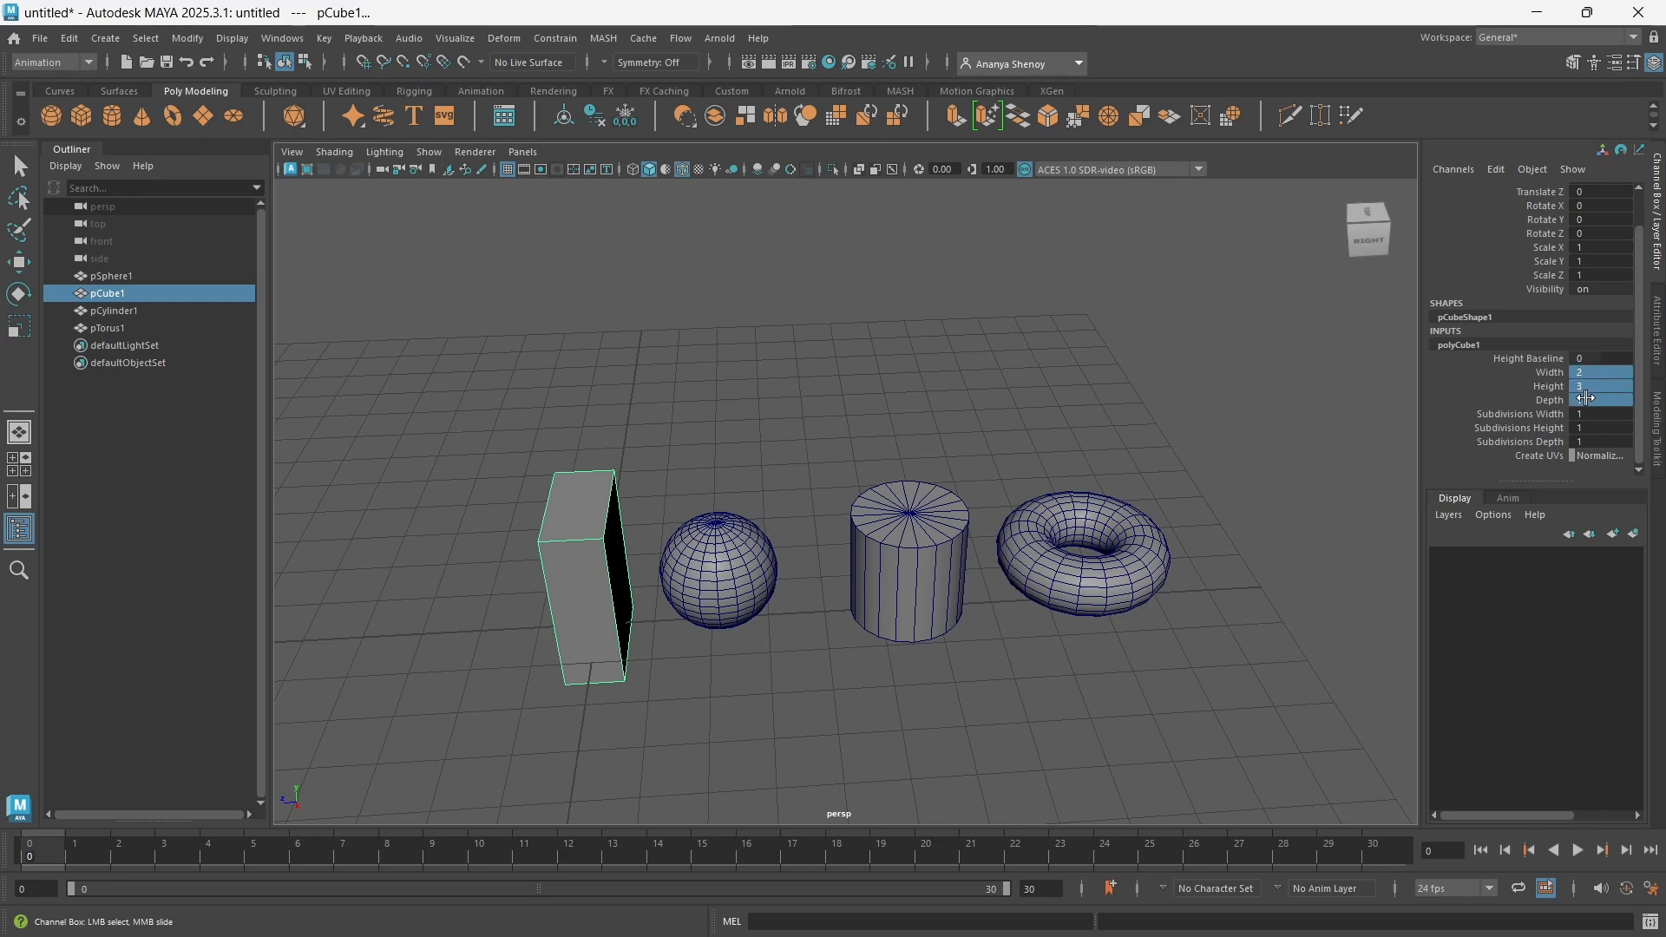
left_click(1510, 385)
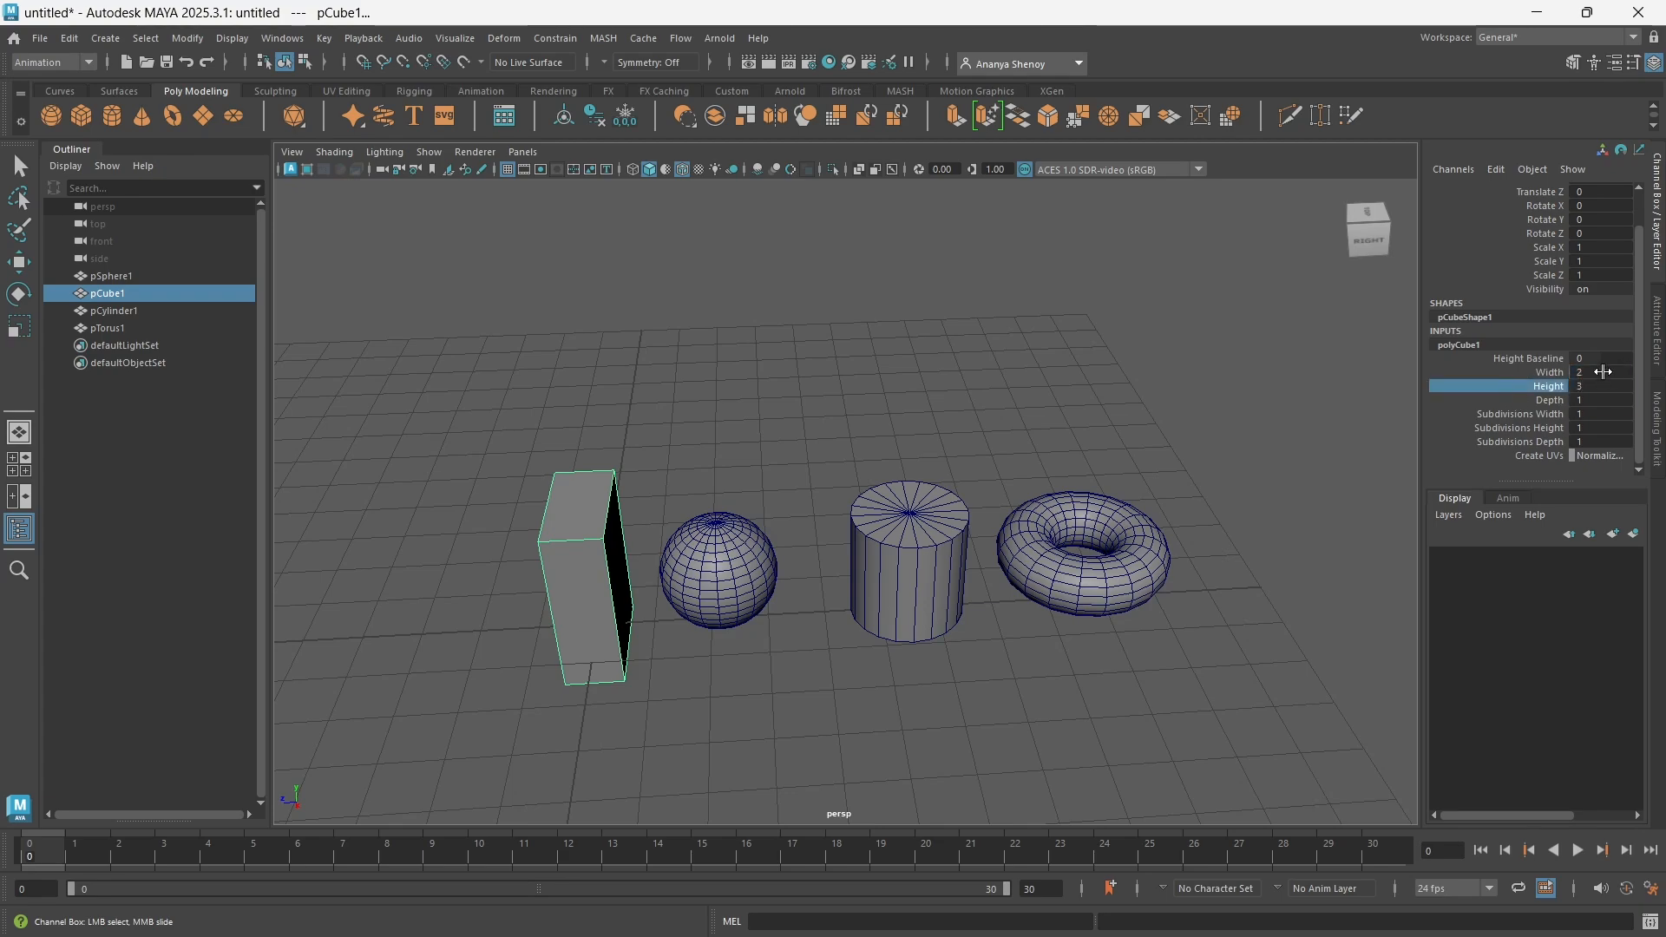
left_click_drag(1602, 373, 1611, 400)
left_click(1469, 386)
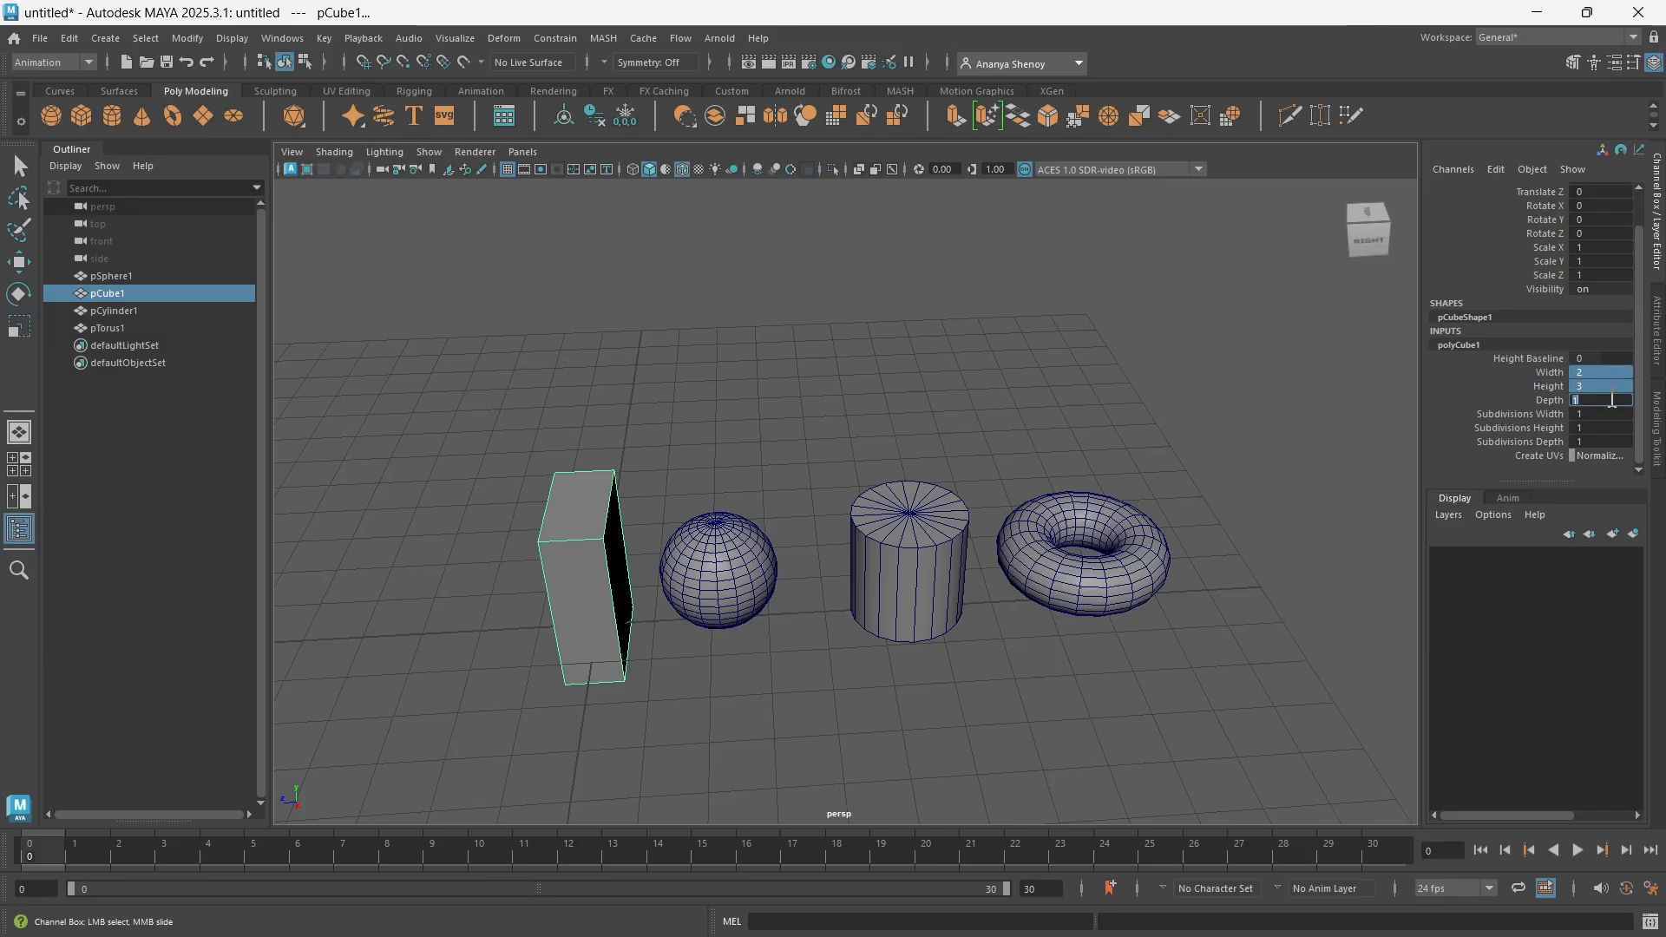
key("Return")
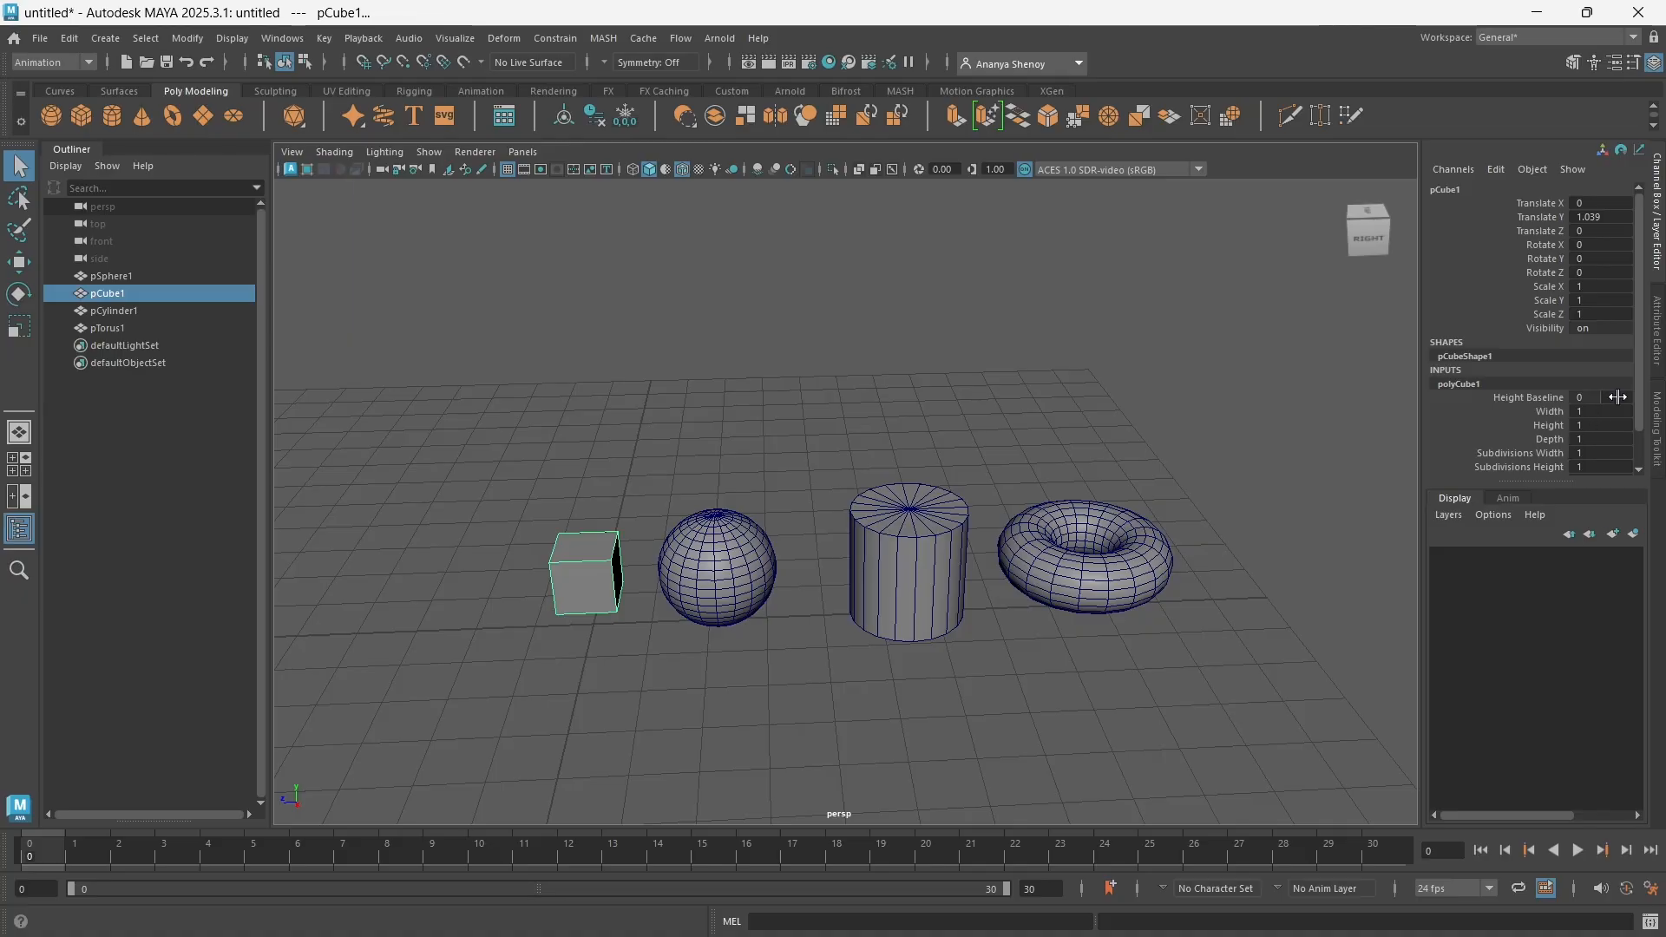
Set the cube's Subdivisions Width to 3 in its polyCube inputs and deselect the cube
scroll(1553, 416, "down", 3)
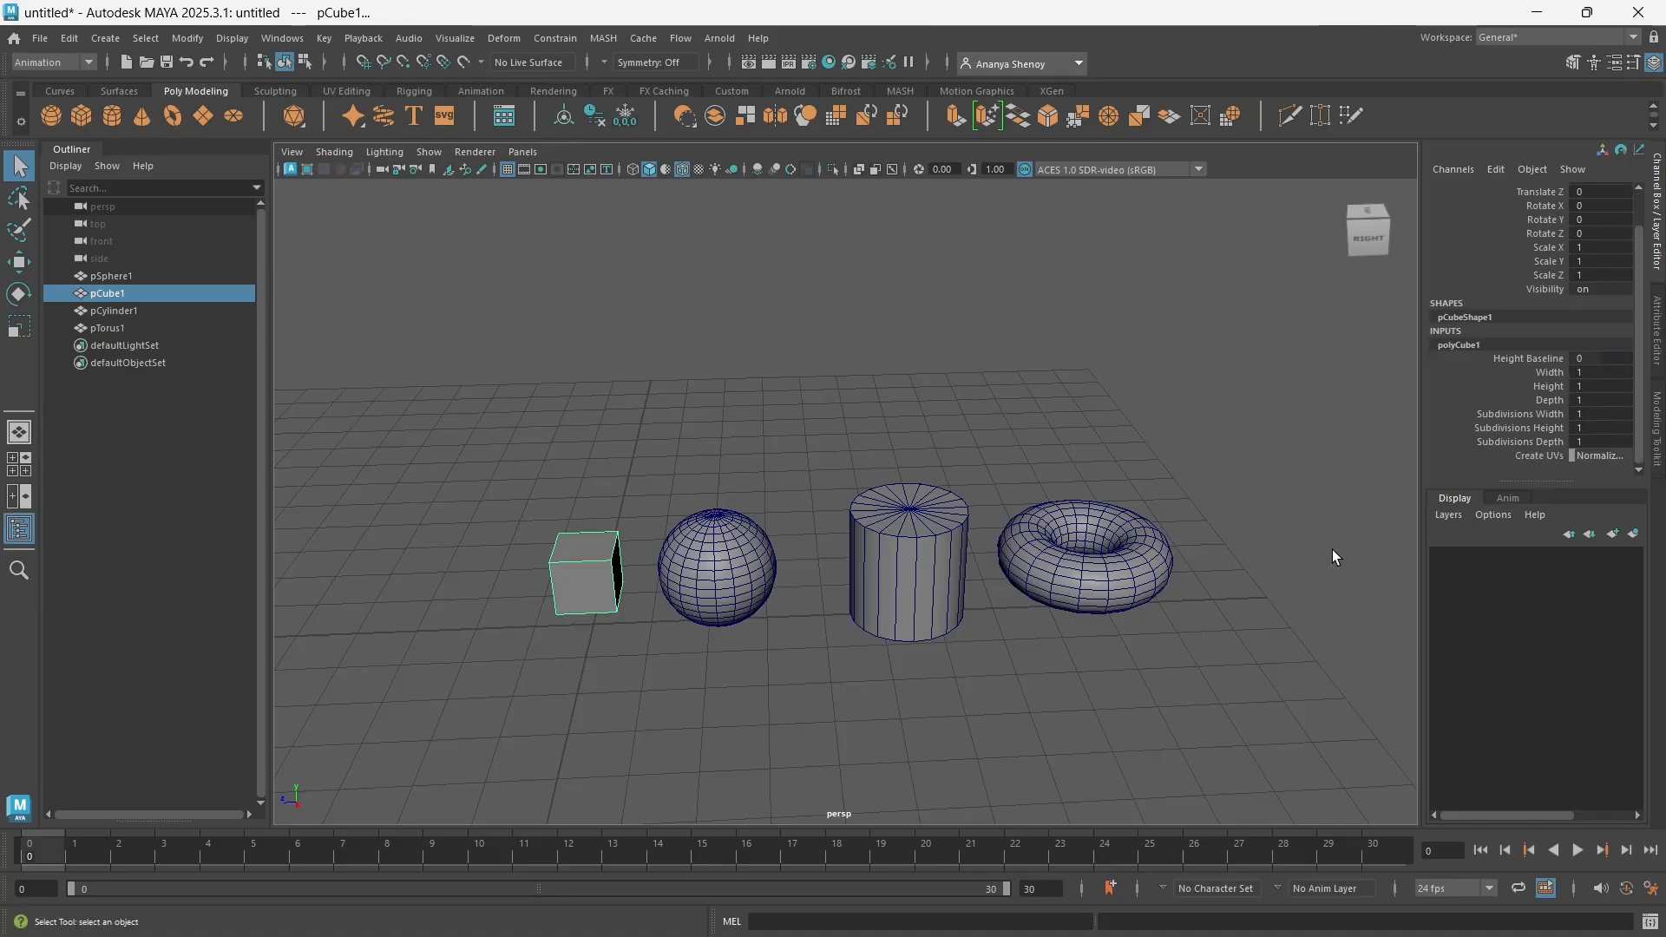
left_click(1522, 417)
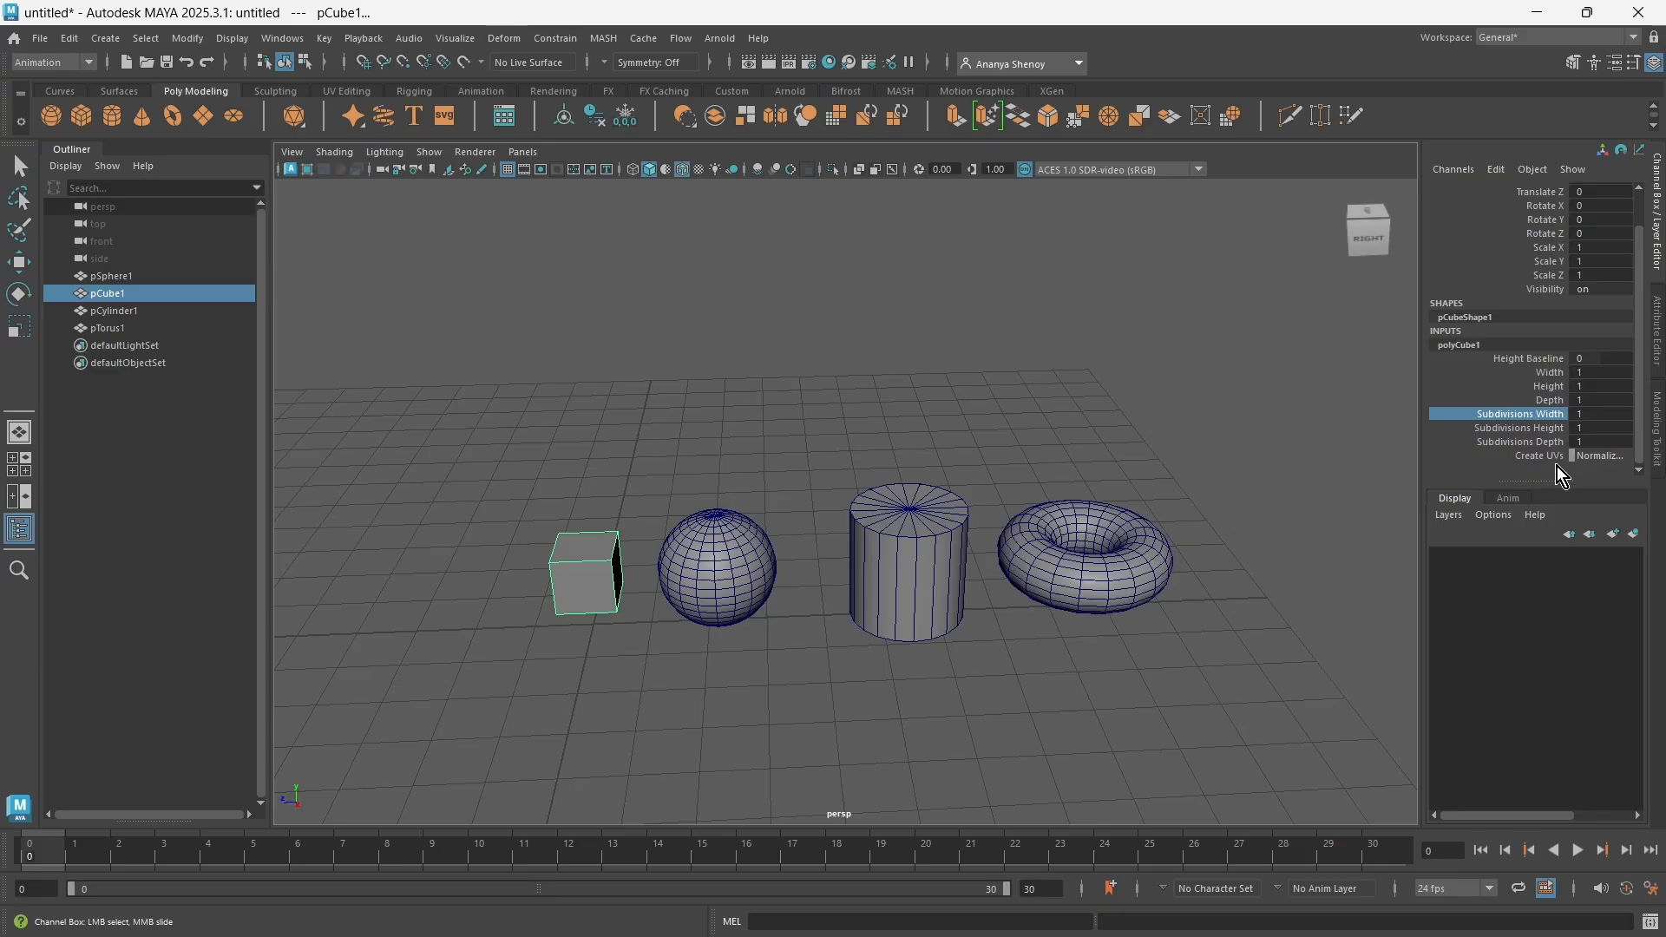
left_click(1584, 416)
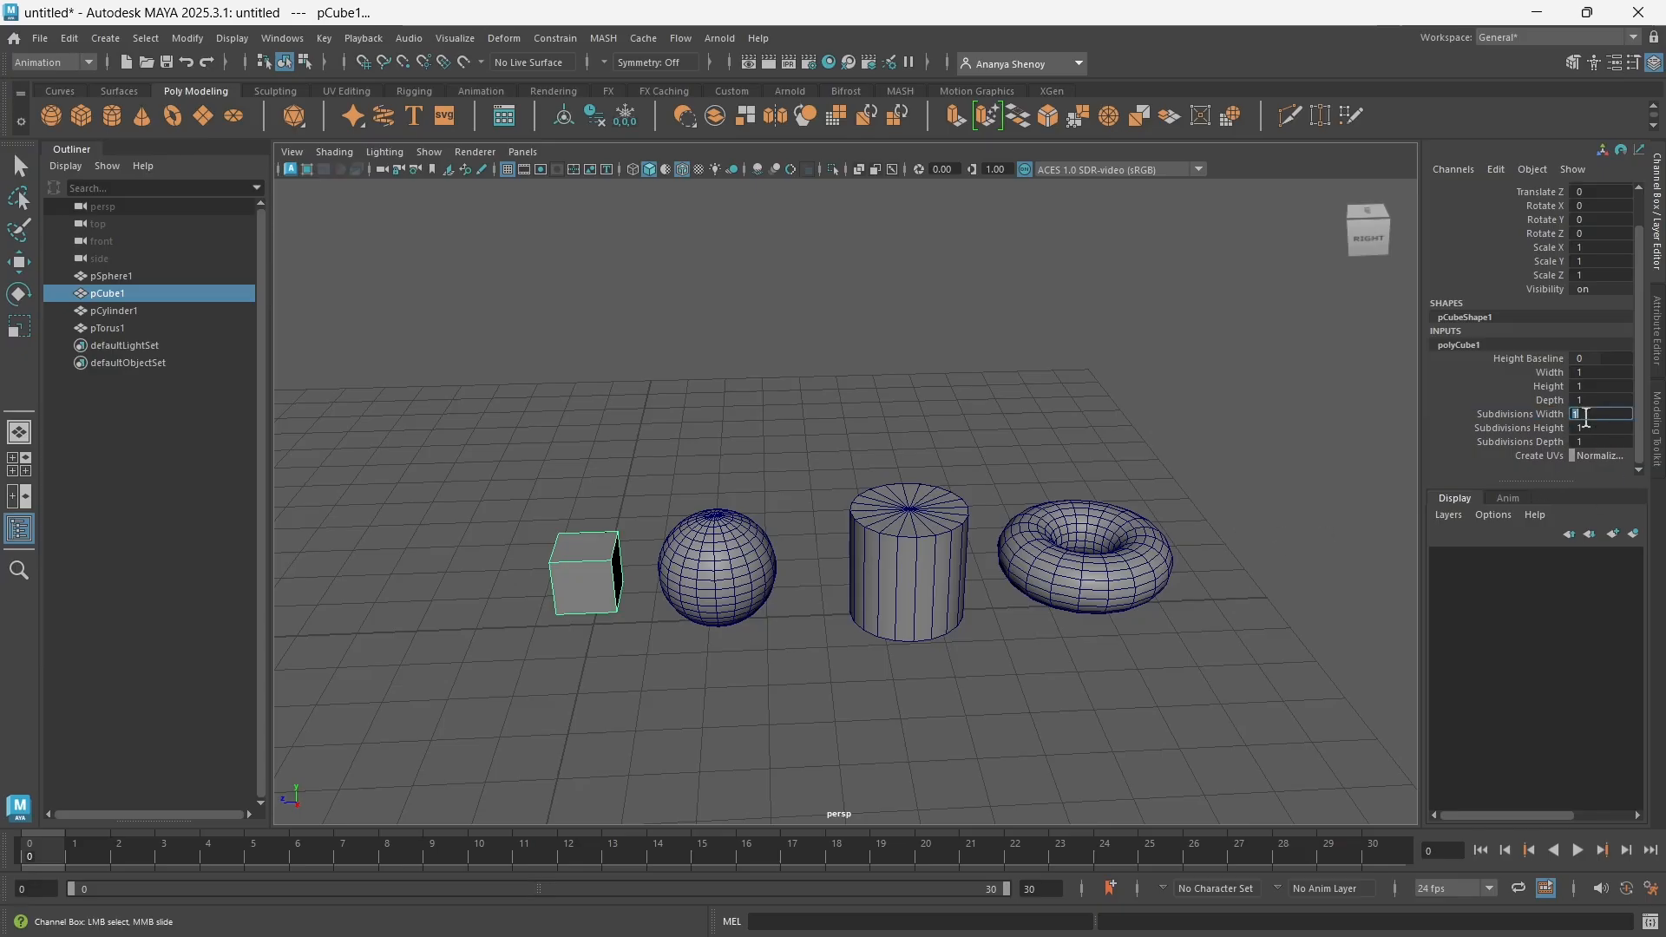
type("2")
key("Return")
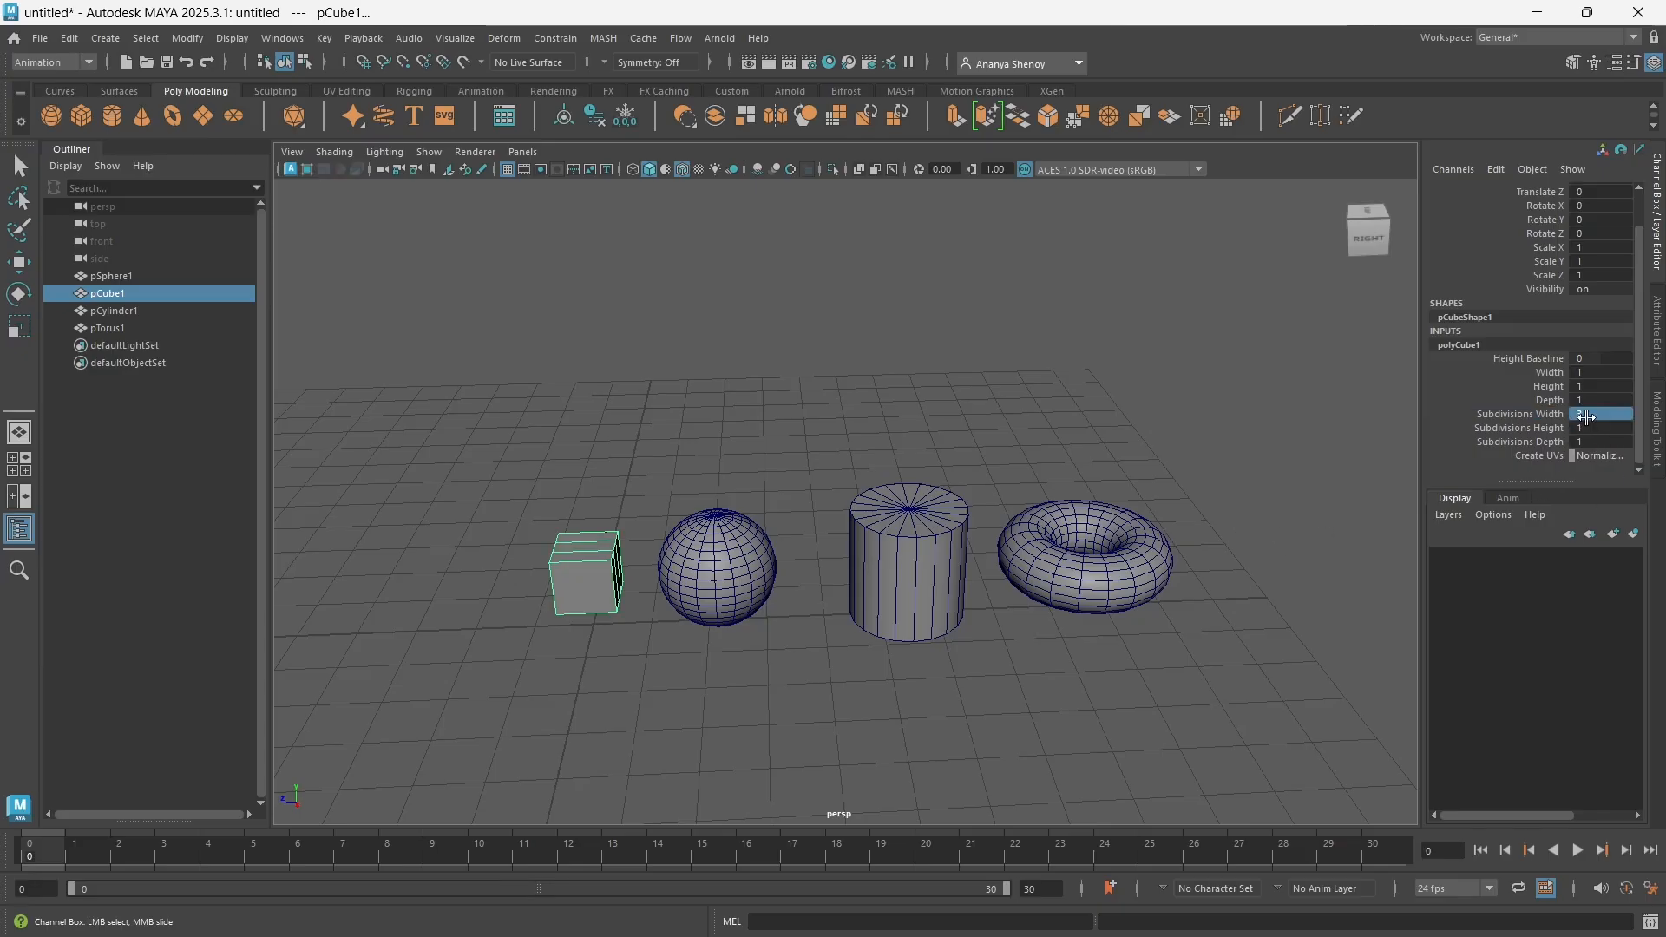
left_click_drag(615, 580, 602, 685, "alt")
left_click(818, 647)
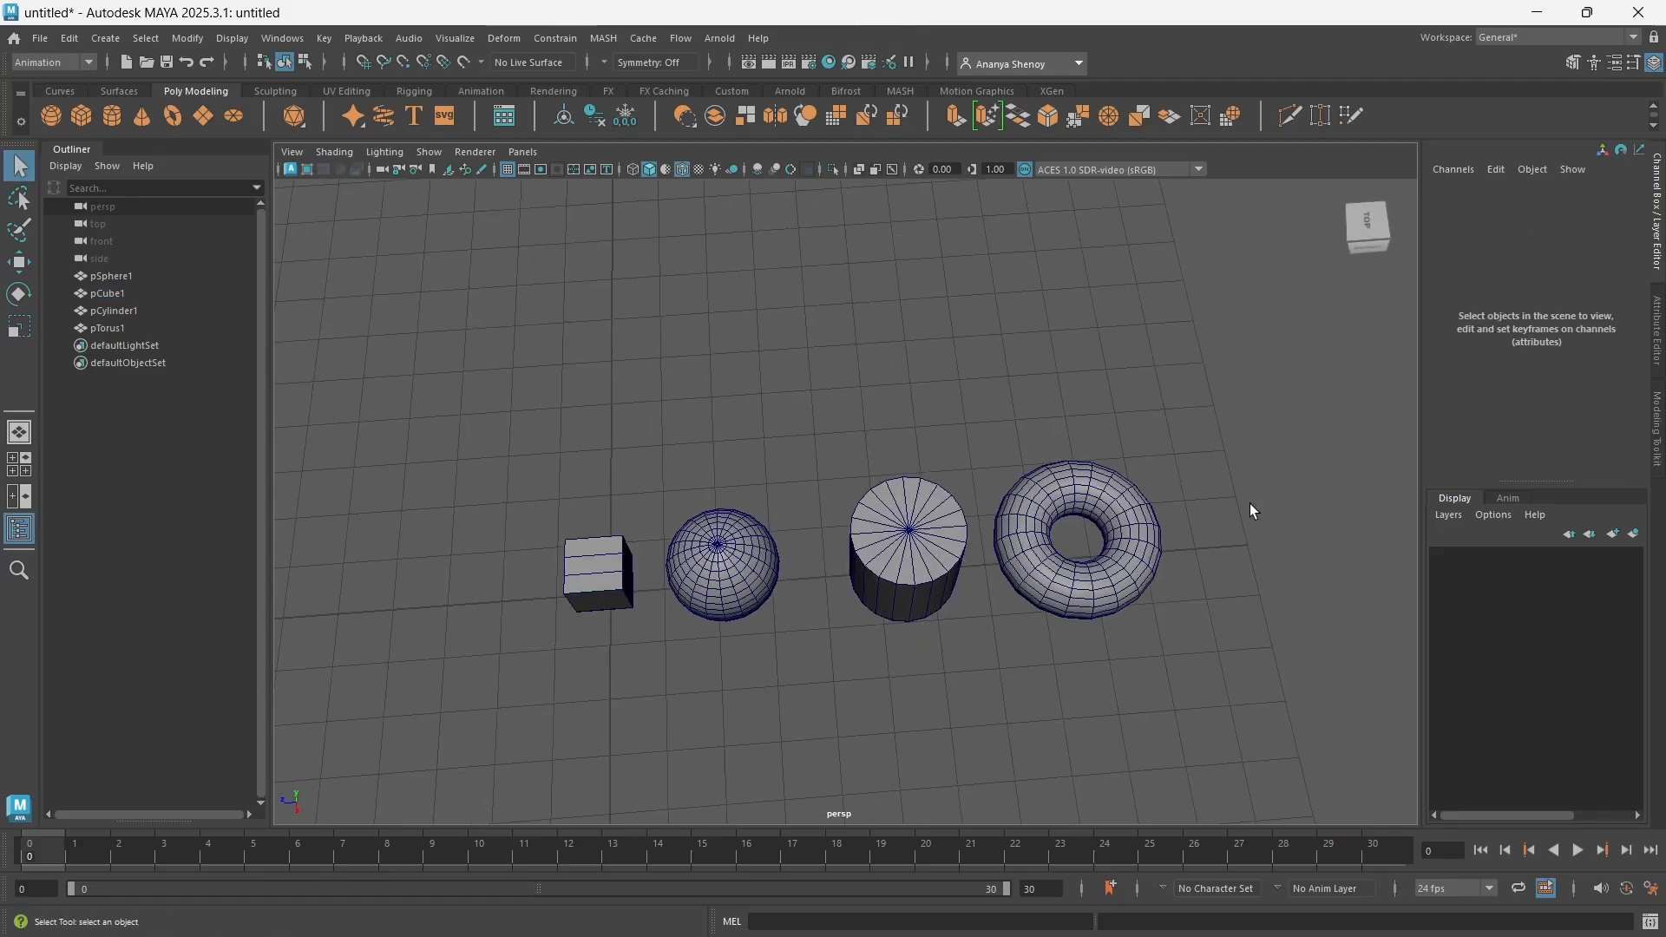
Reselect the cube and set its polyCube input Subdivisions Depth to 4
left_click(586, 581)
left_click(1472, 382)
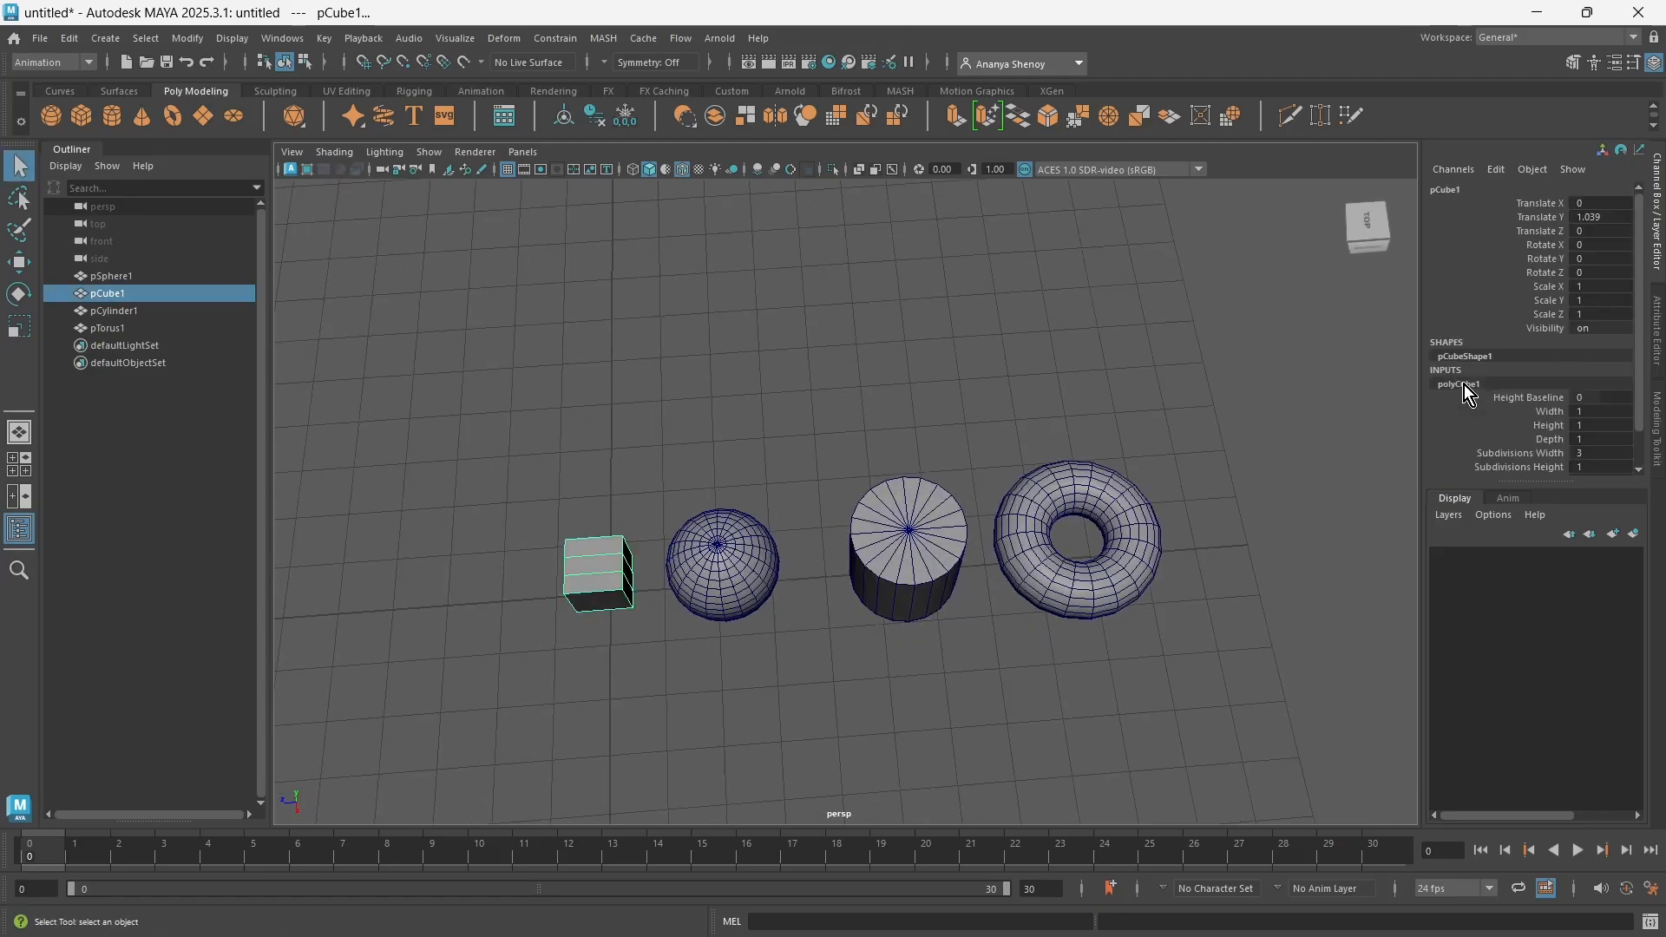
scroll(1587, 447, "down", 1)
left_click(1596, 442)
type("4")
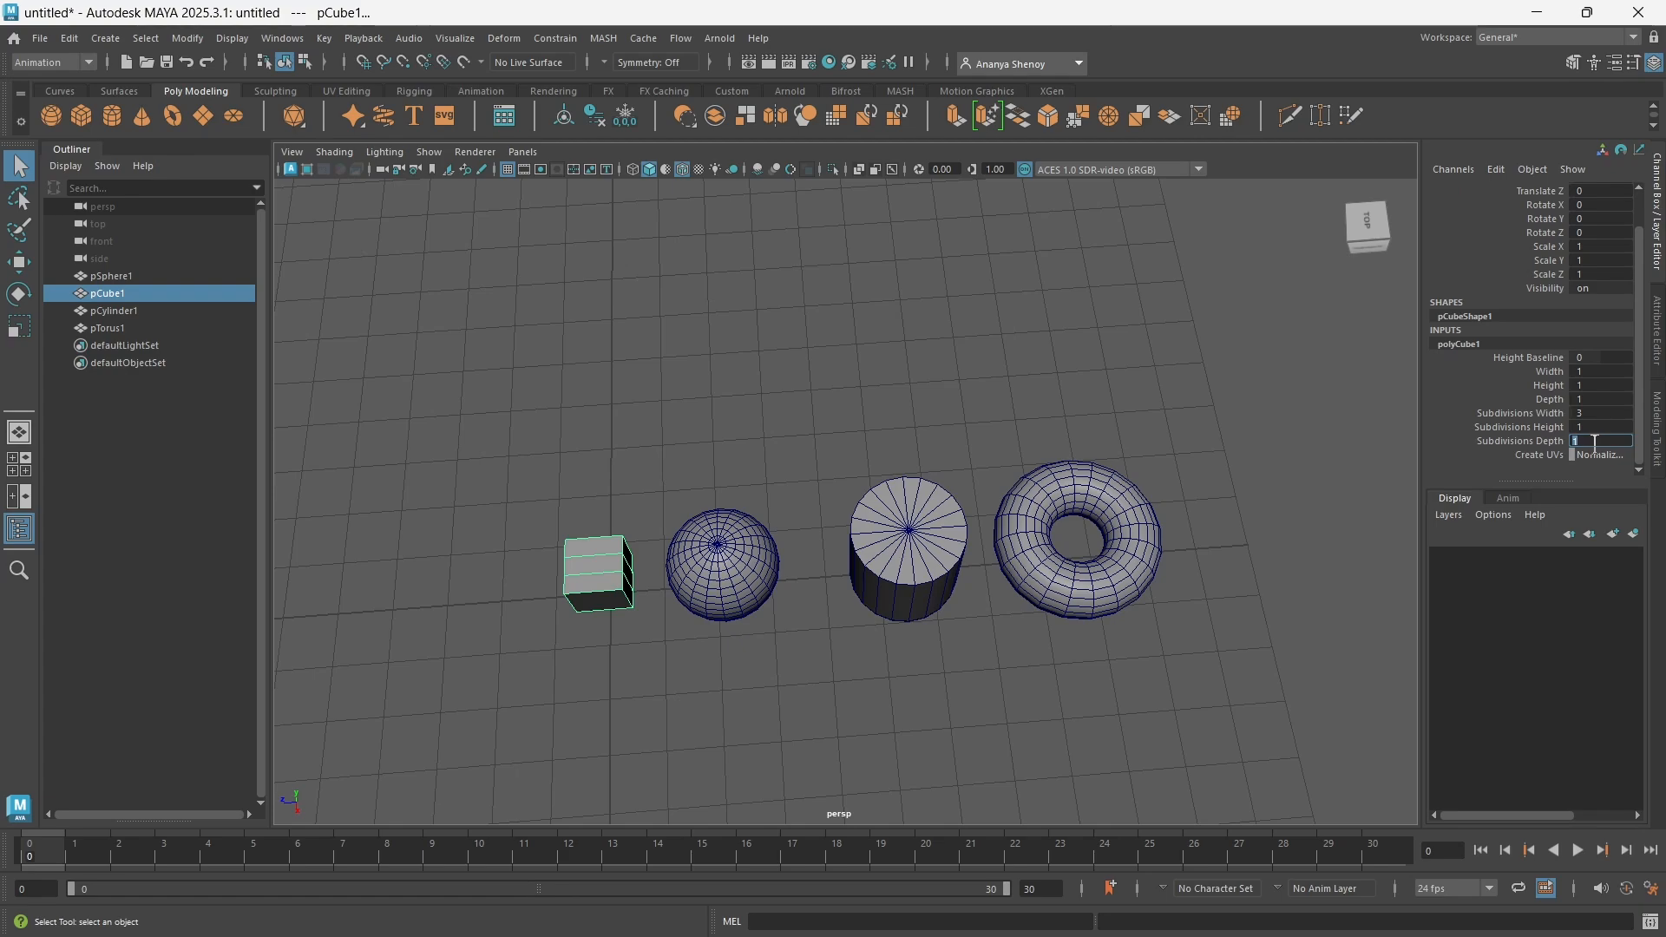
key("Return")
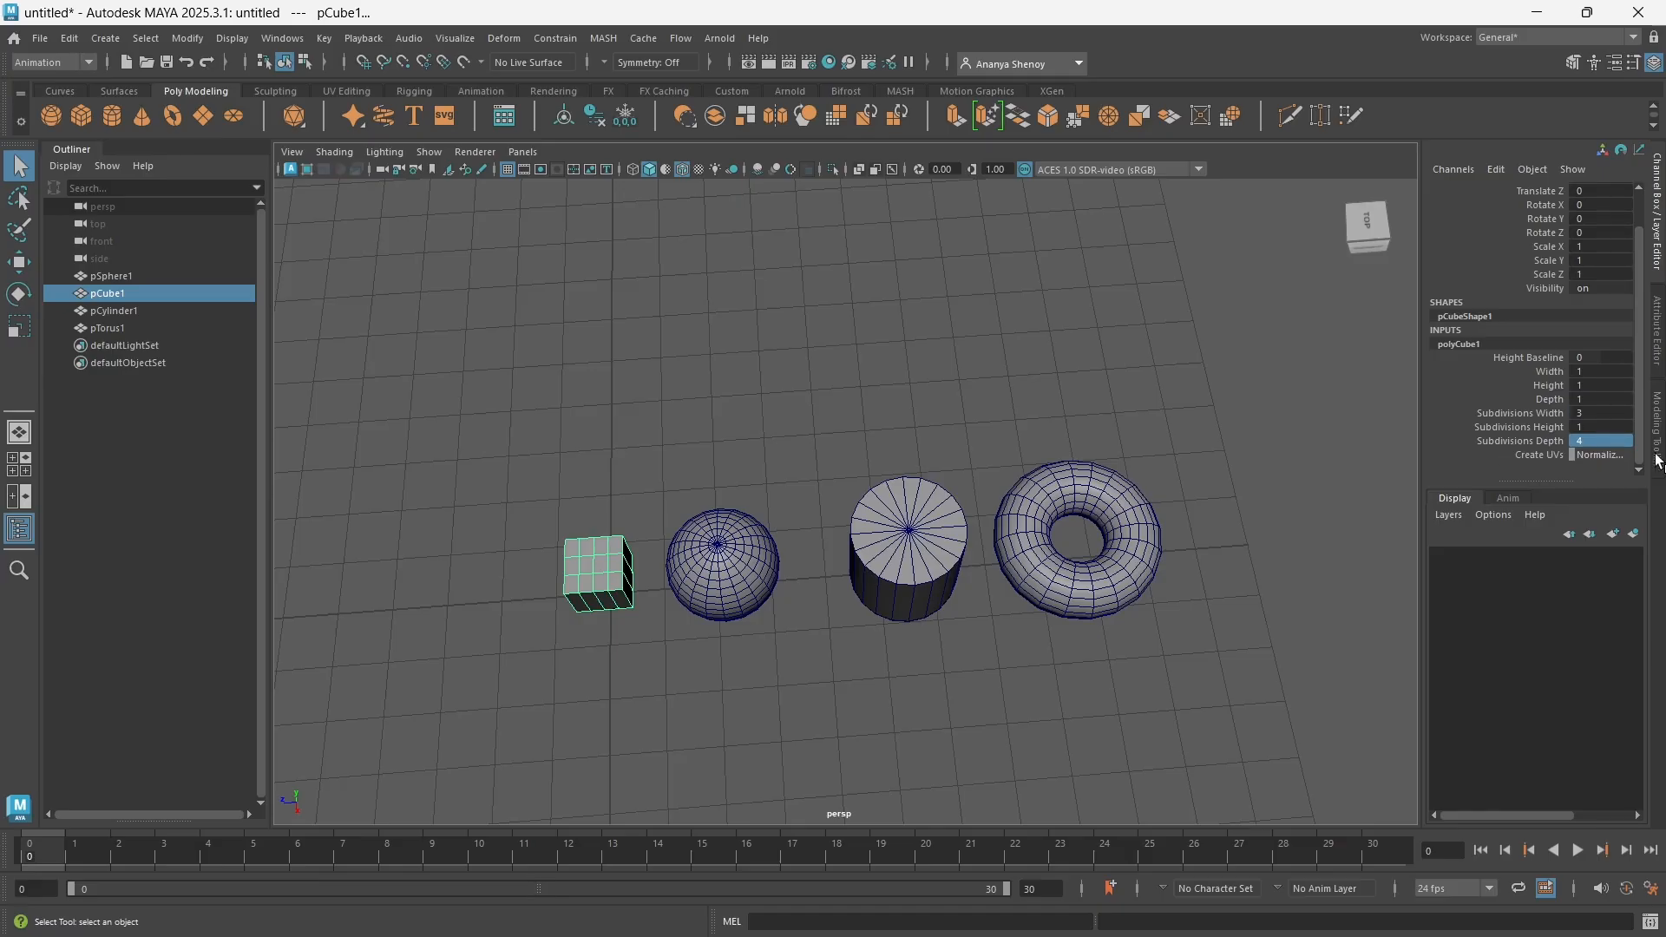
Reset the cube's Subdivisions Width, Subdivisions Height and Subdivisions Depth inputs to 1
left_click(1540, 414)
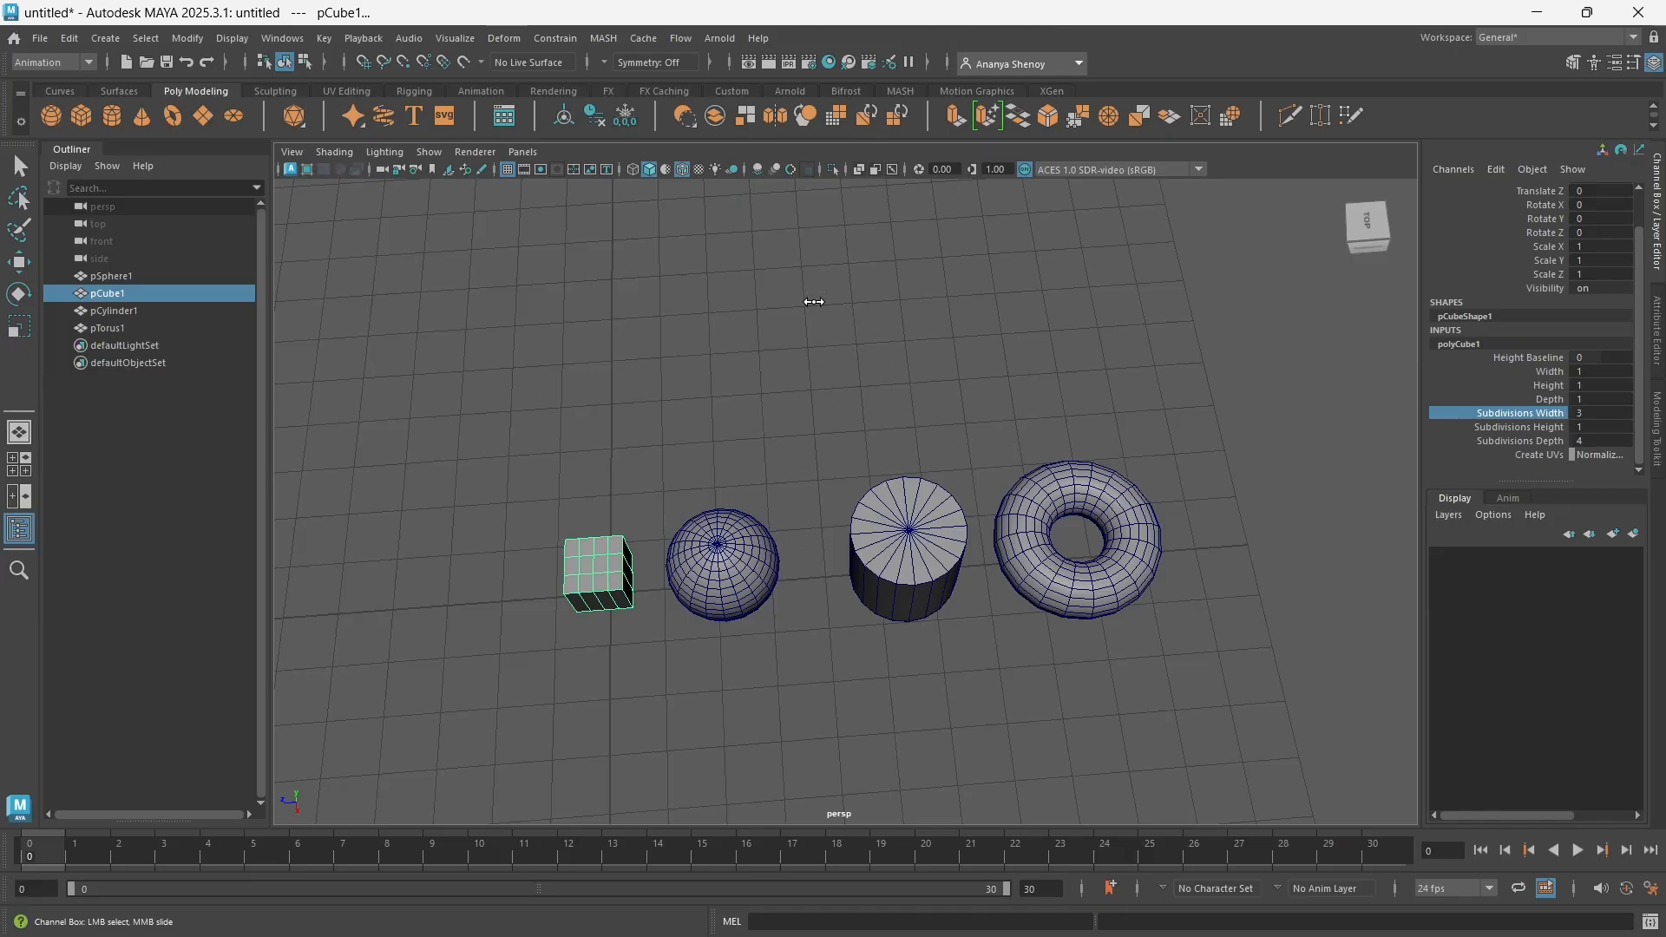
middle_click_drag(810, 305, 765, 459)
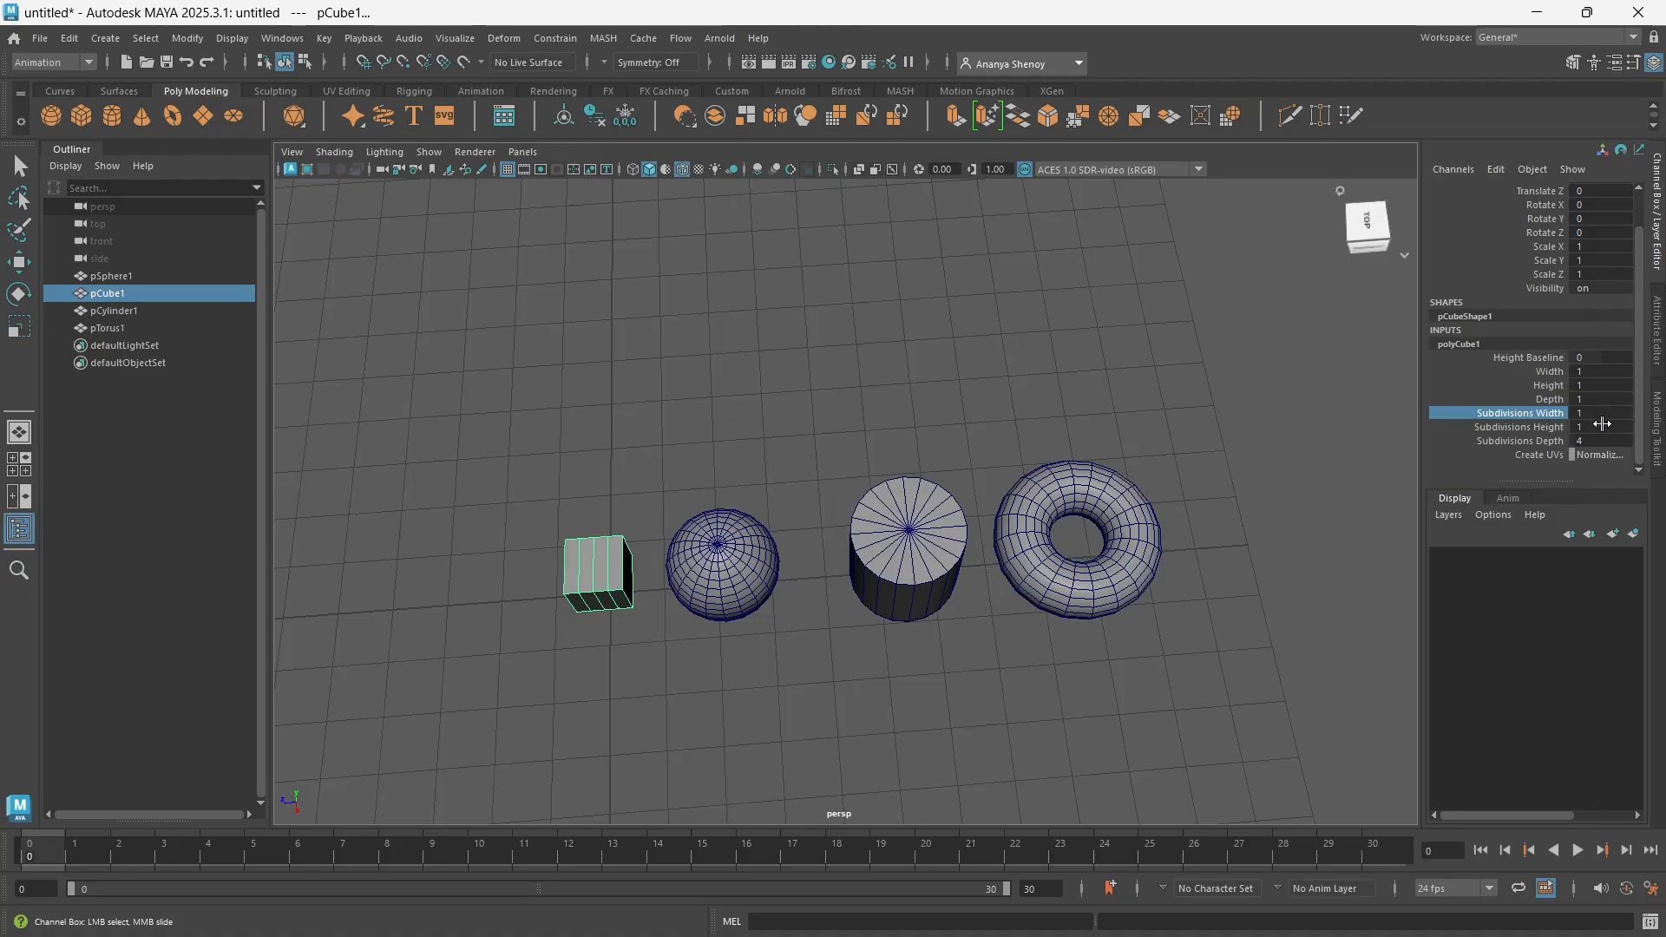
left_click_drag(1600, 415, 1598, 441)
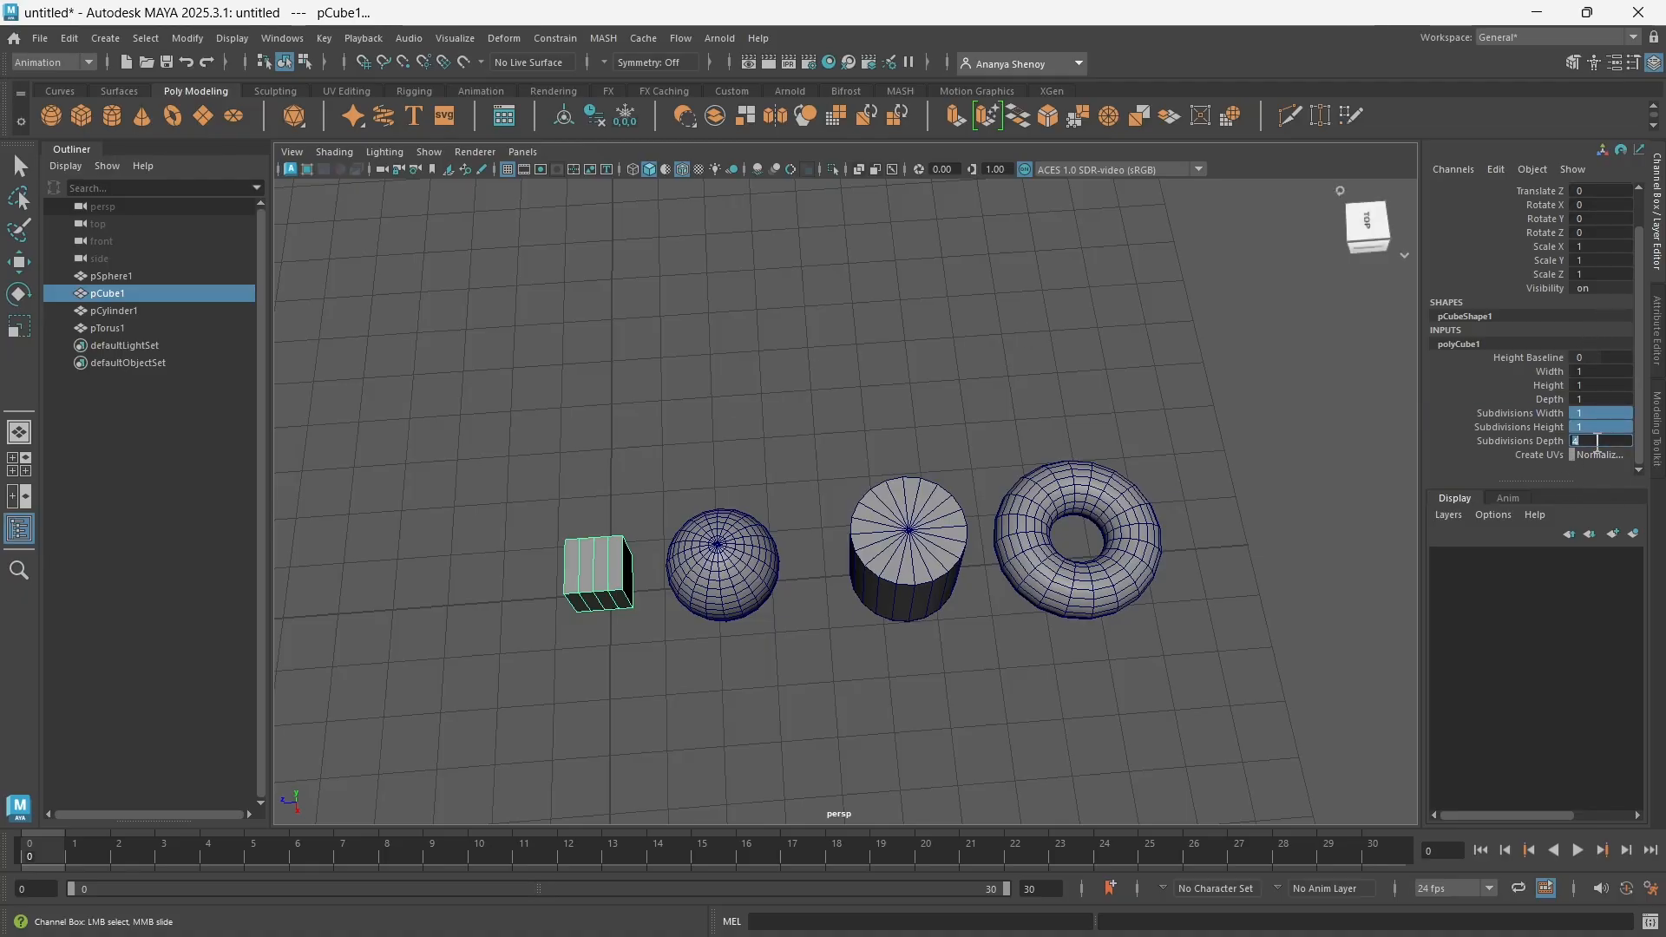
left_click(1297, 373)
left_click(571, 576)
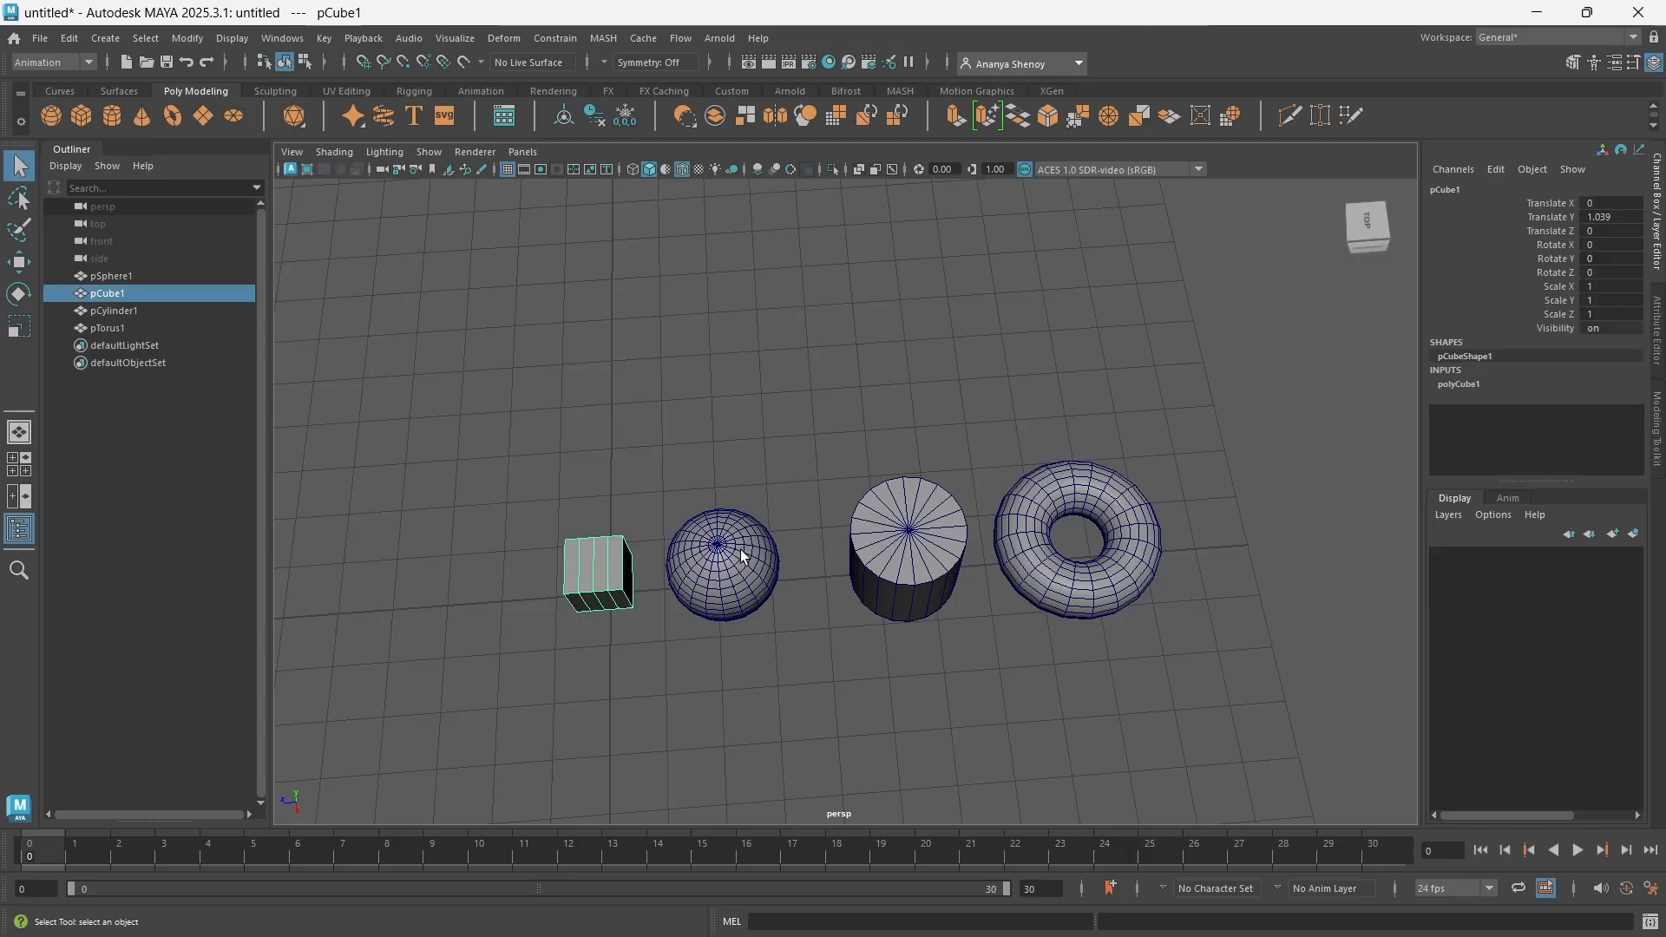
left_click(1471, 383)
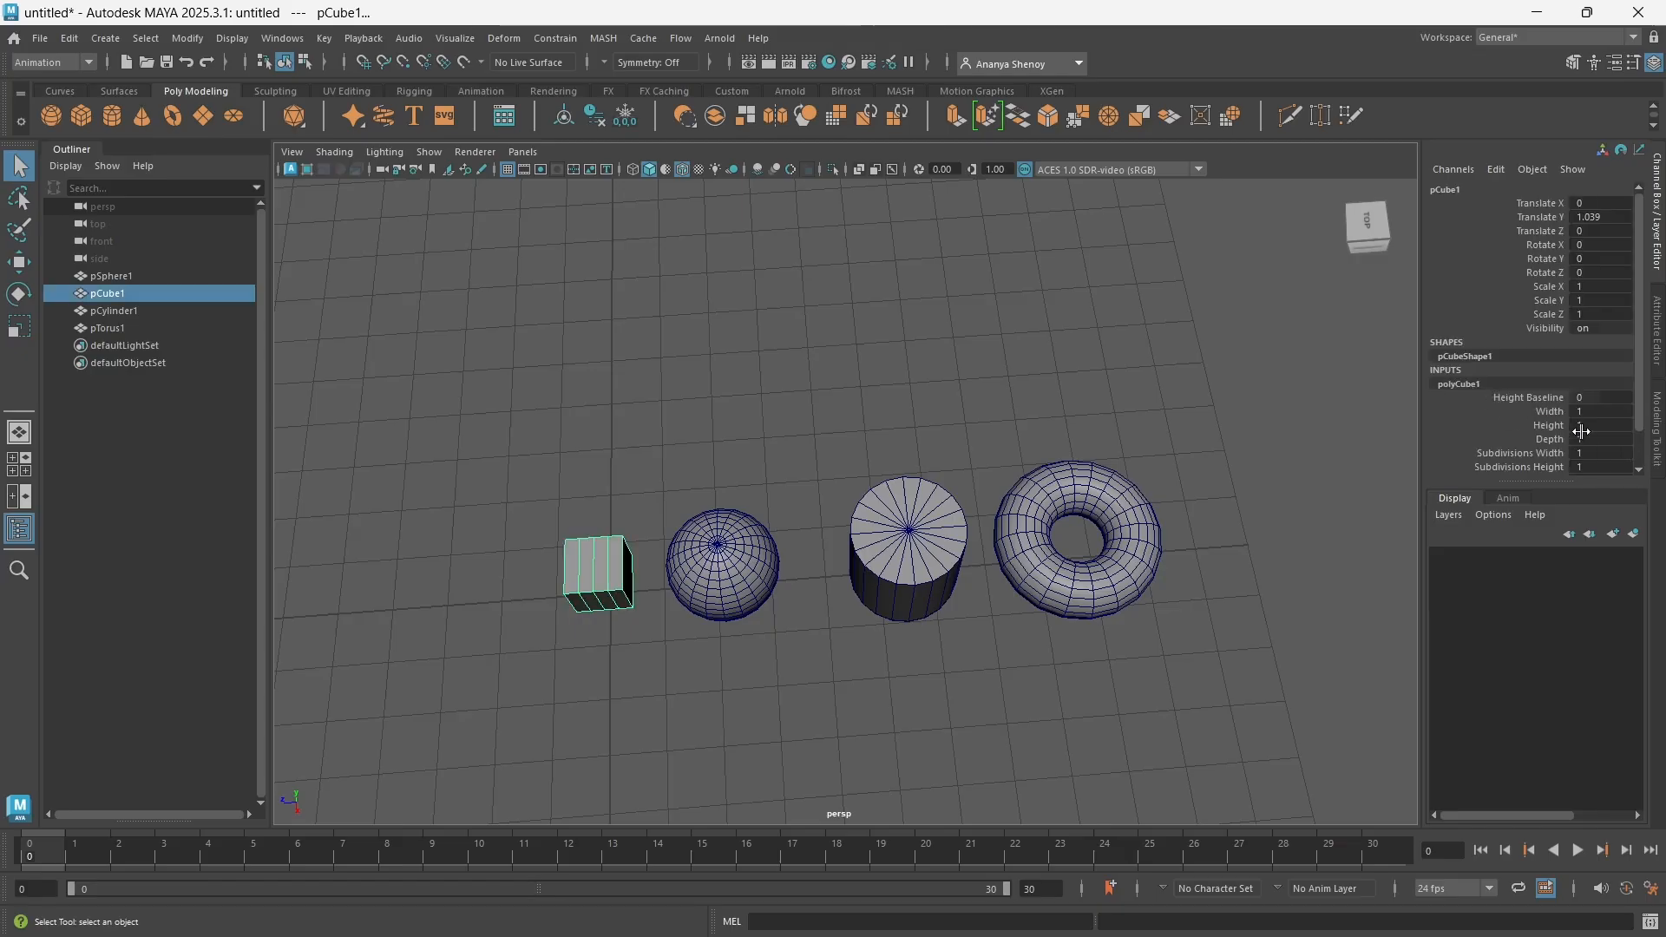
scroll(1579, 429, "down", 1)
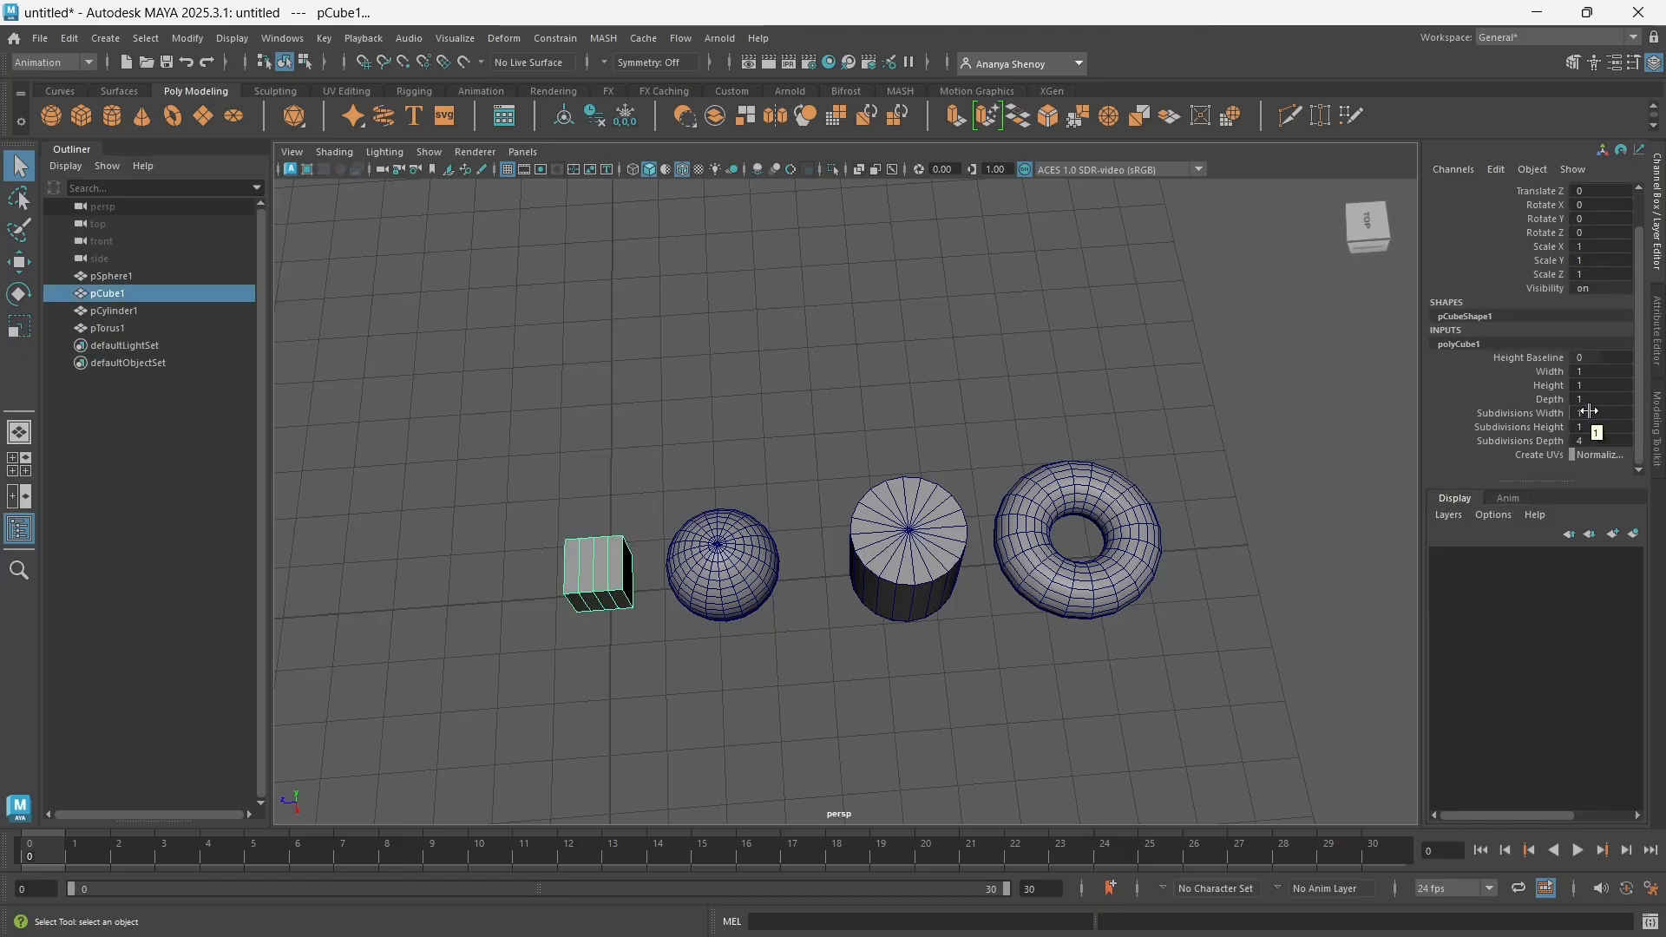
left_click_drag(1587, 412, 1591, 444)
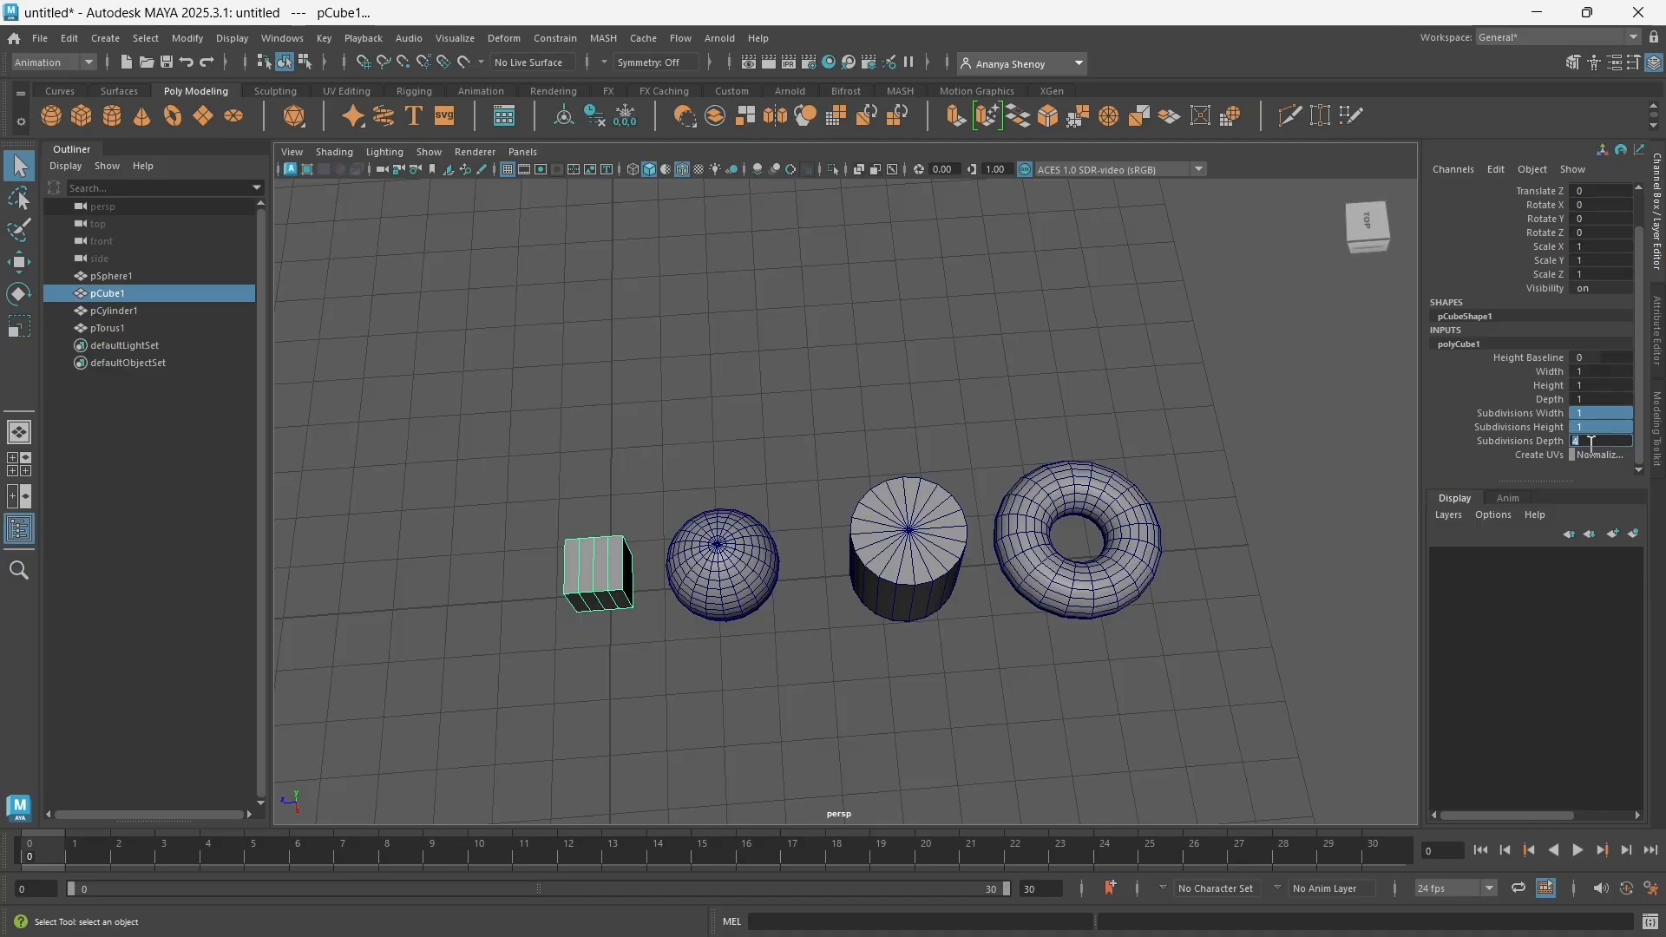
type("1")
key("Return")
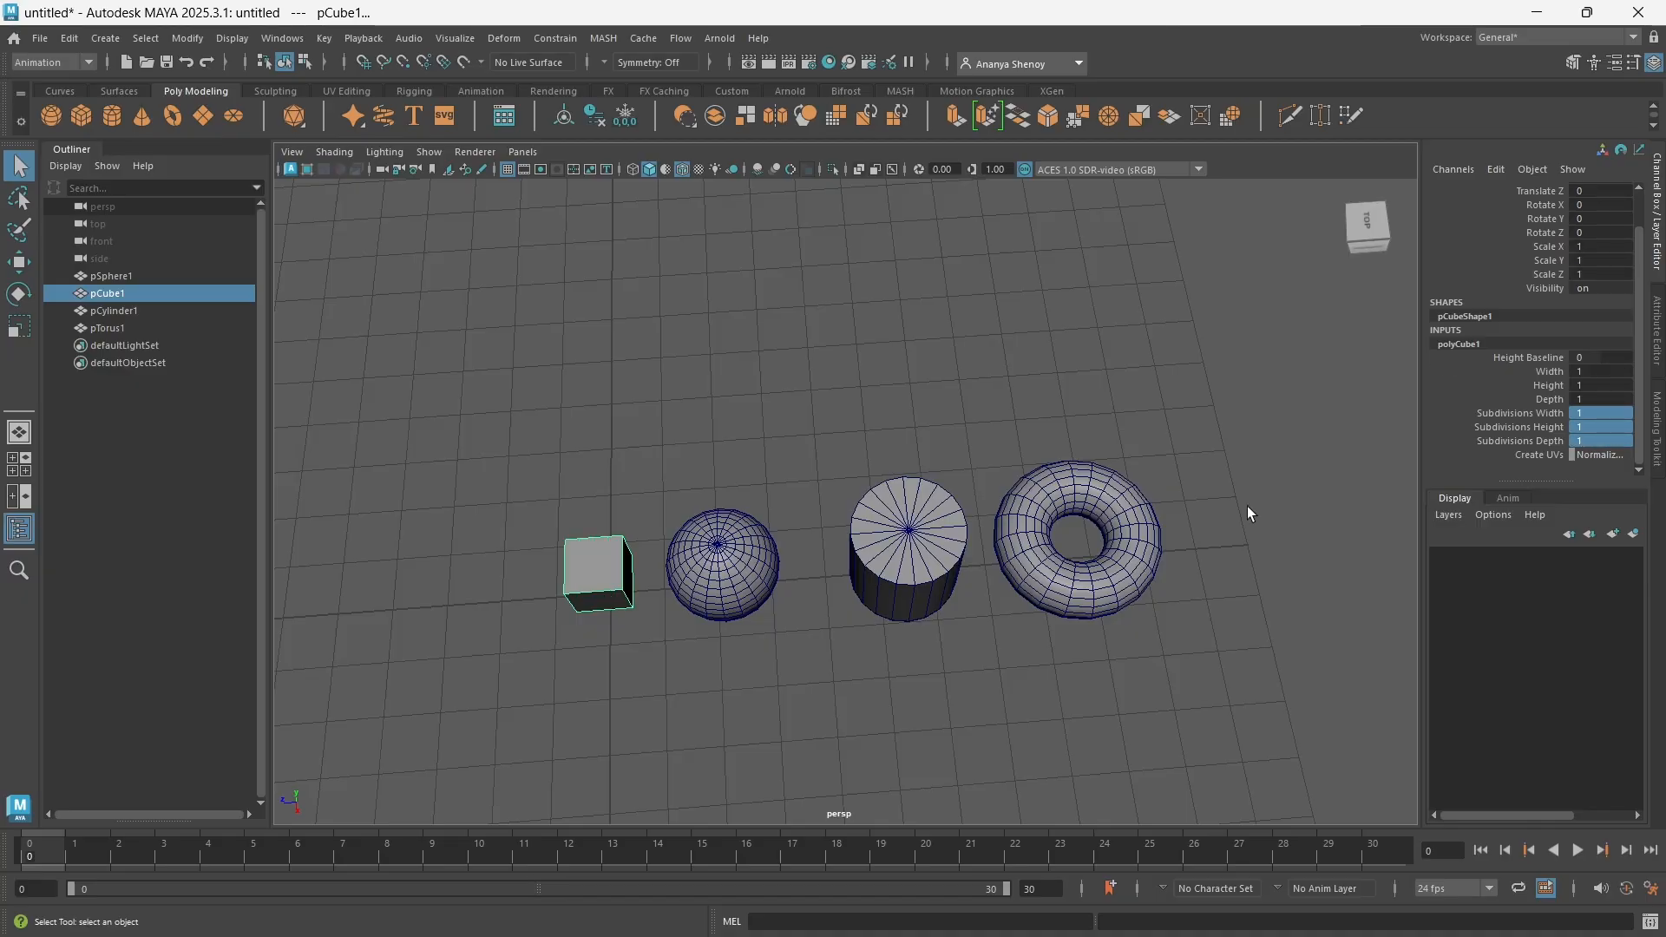
Select the sphere and show its polySphere creation inputs
left_click_drag(610, 675, 731, 597, "alt")
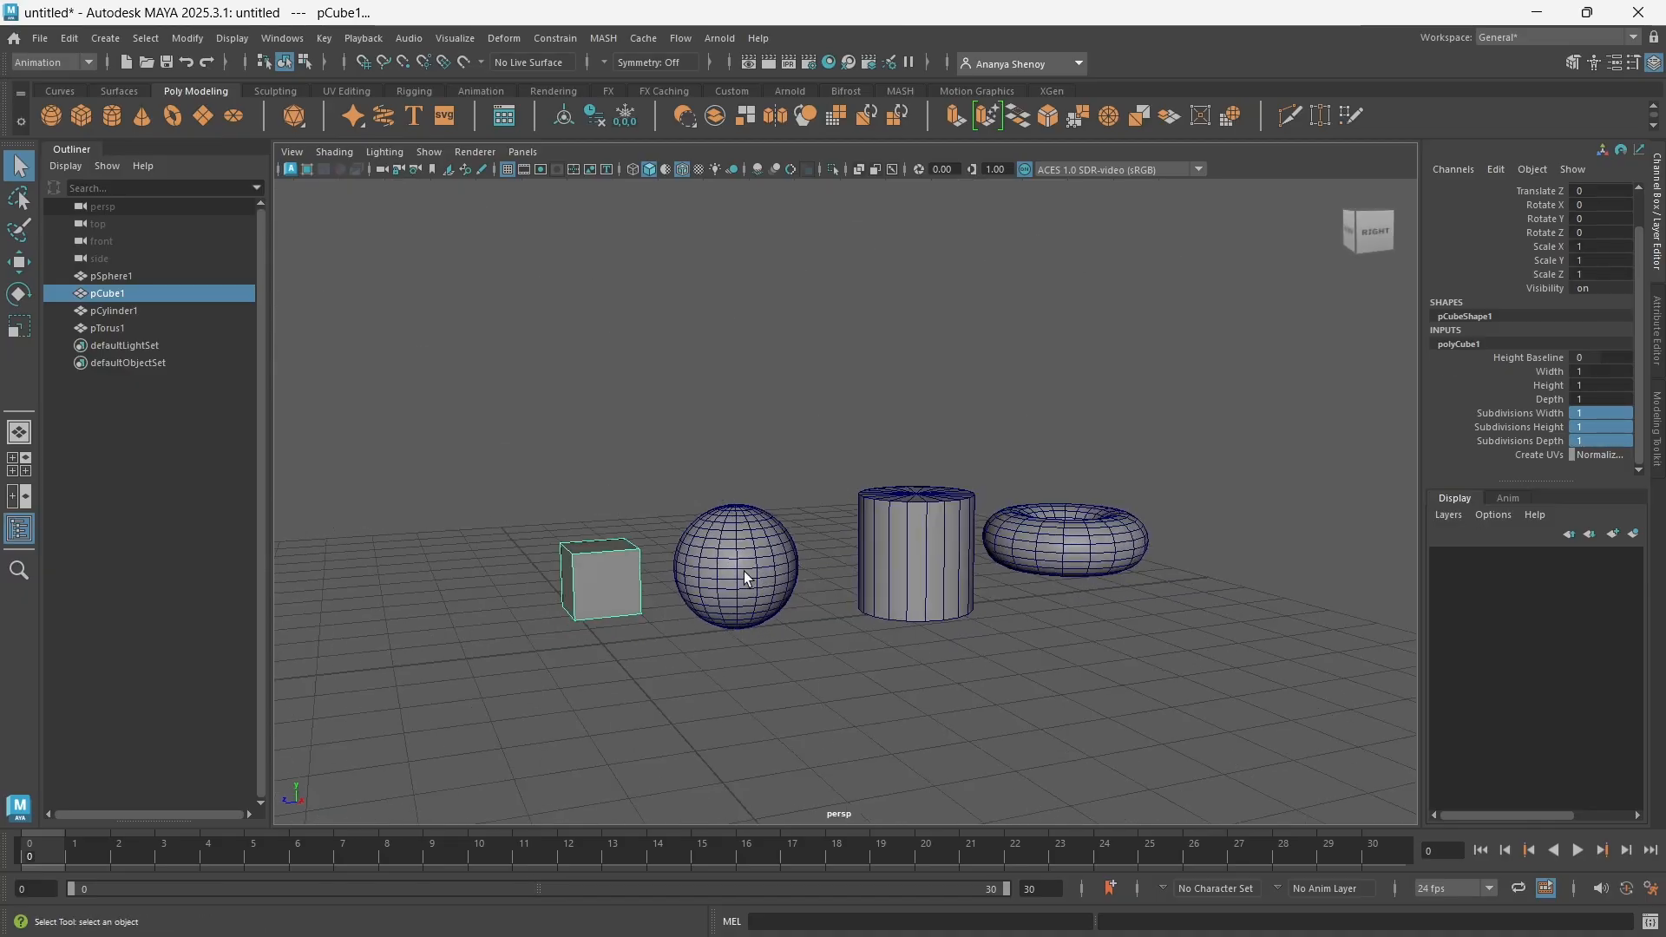
left_click_drag(846, 611, 775, 619, "alt")
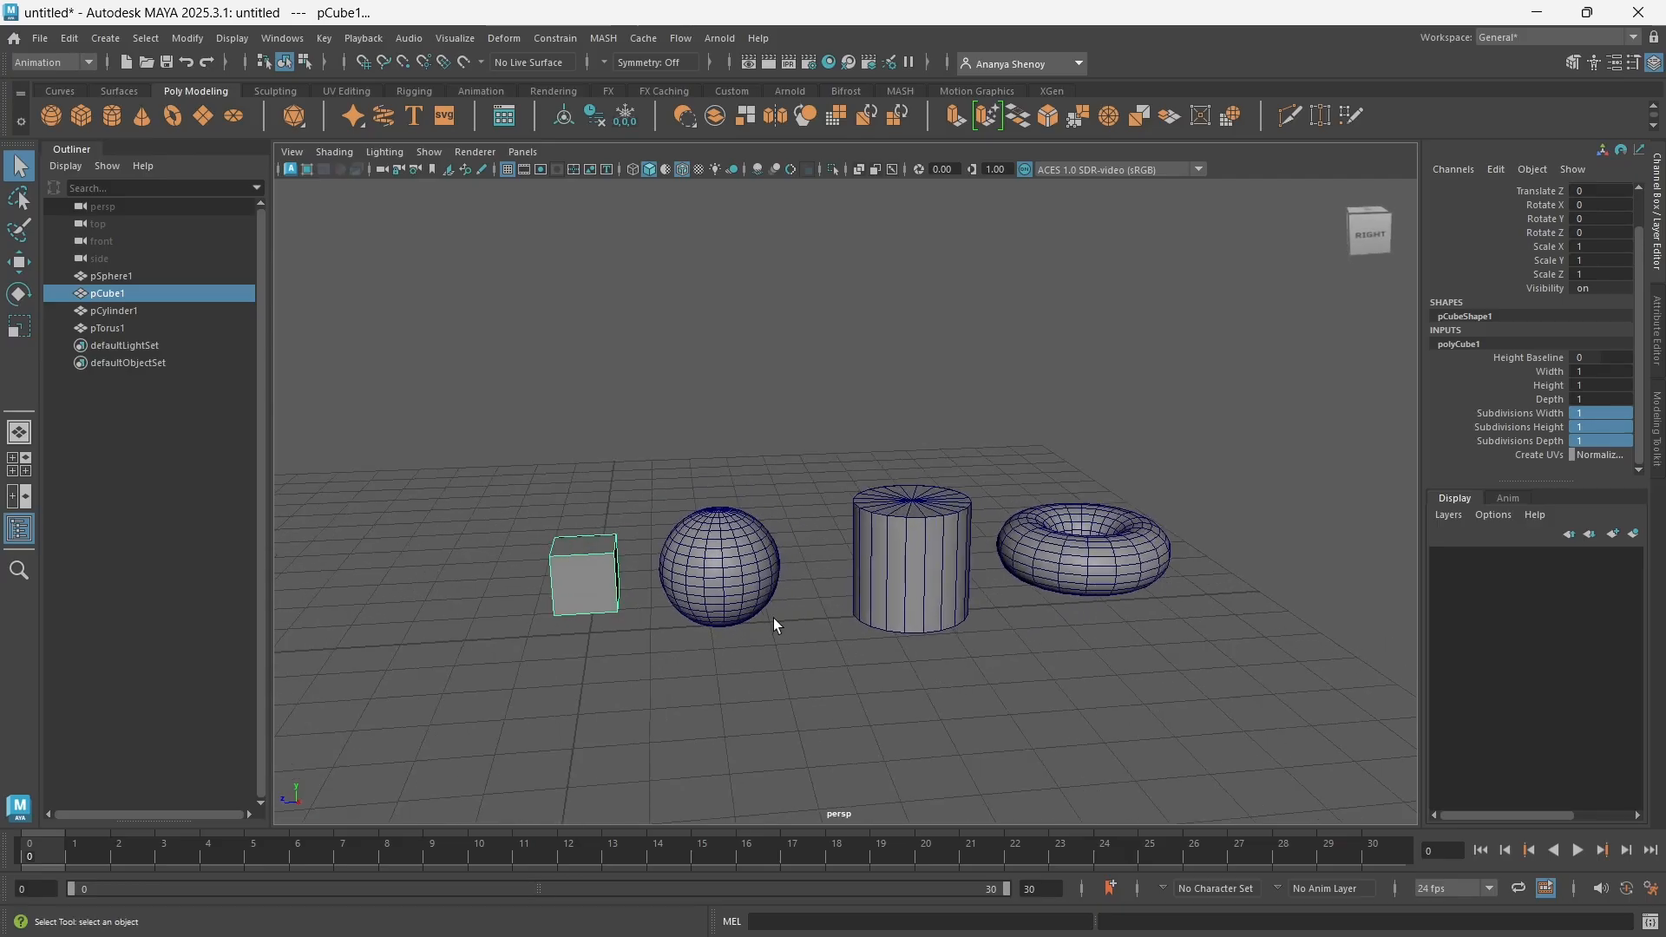
left_click(753, 596)
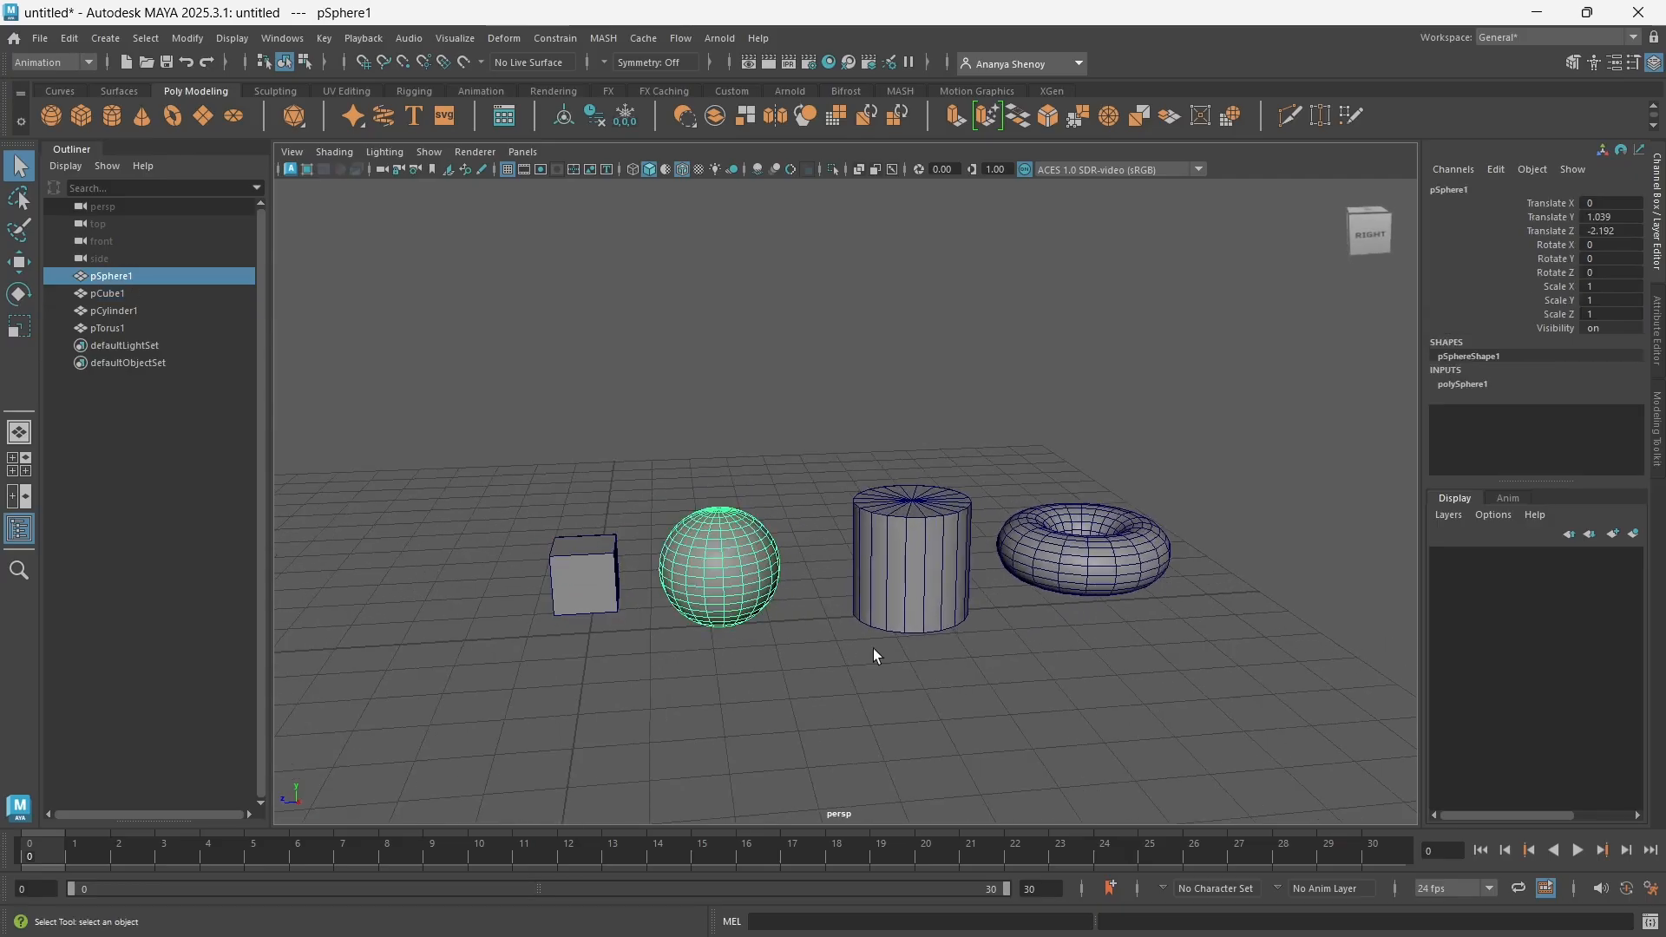
left_click(1469, 385)
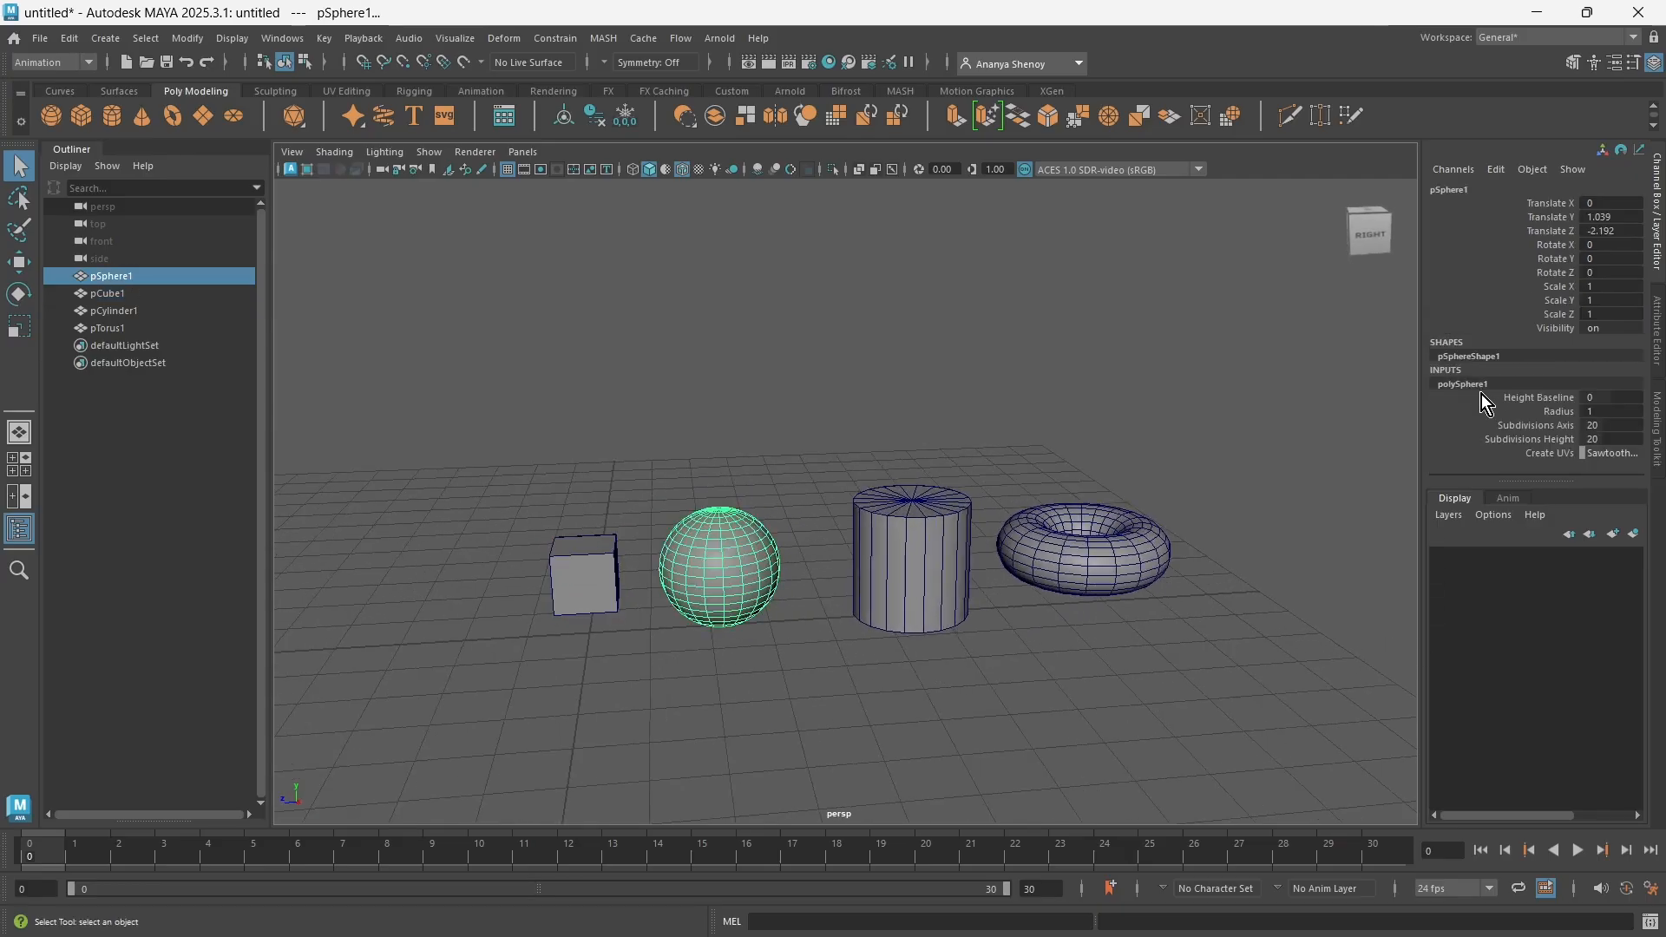
Interactively lower the sphere's Subdivisions Axis and Subdivisions Height together to 8, and readjust both to 9
left_click(1547, 427)
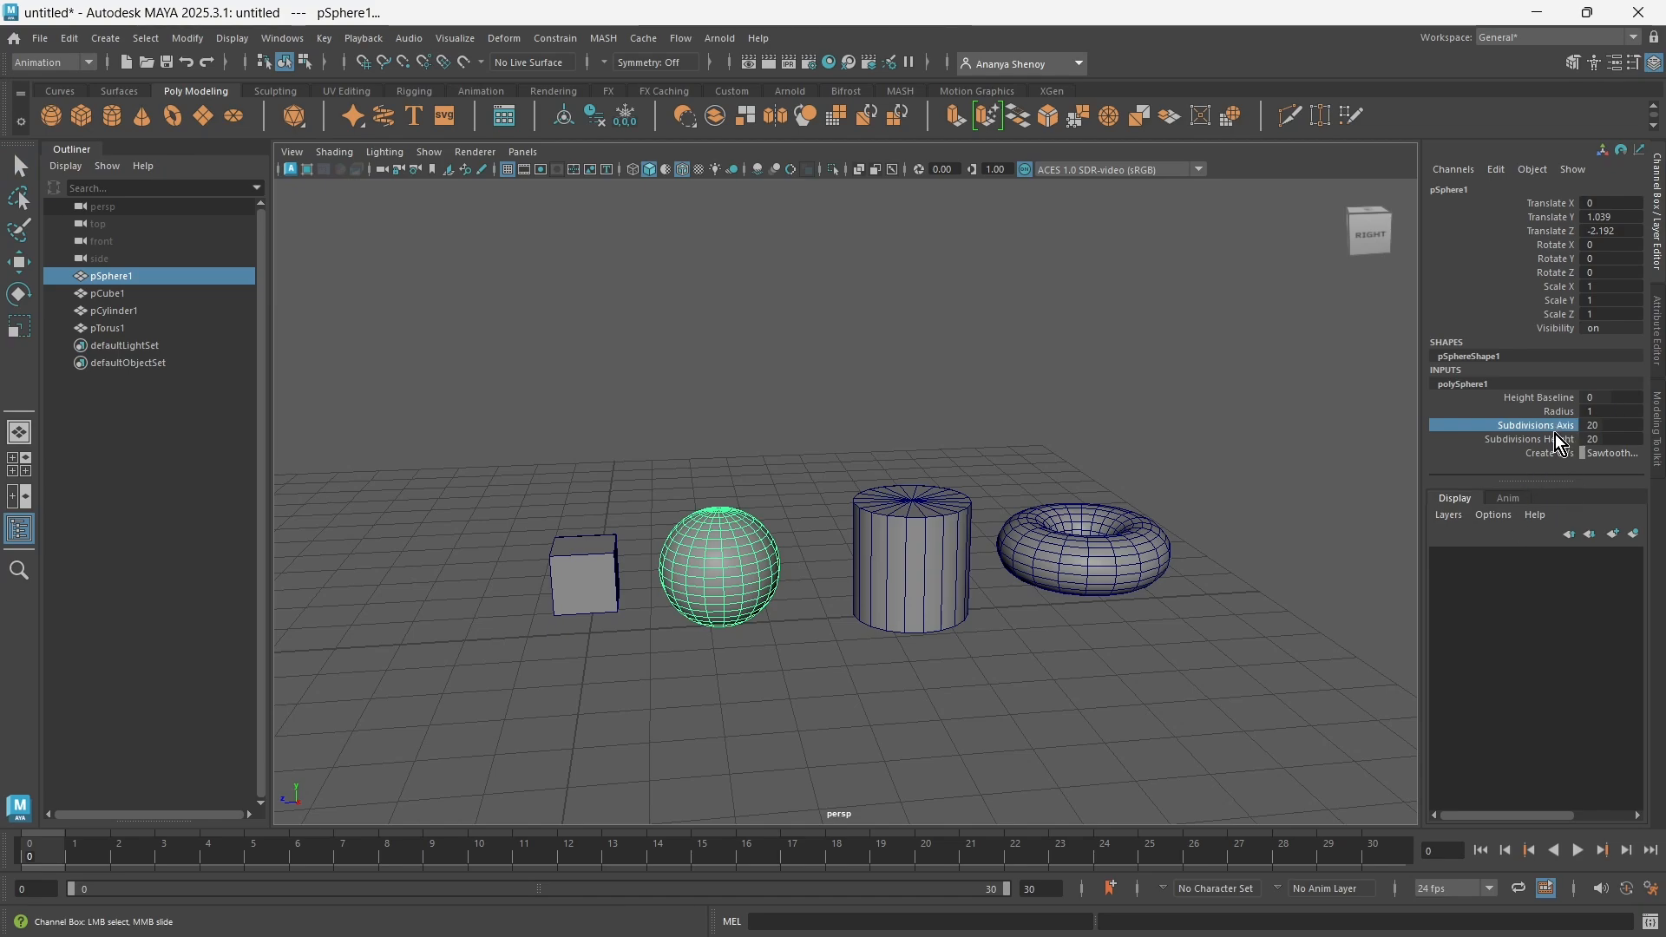
left_click(1529, 439, "shift")
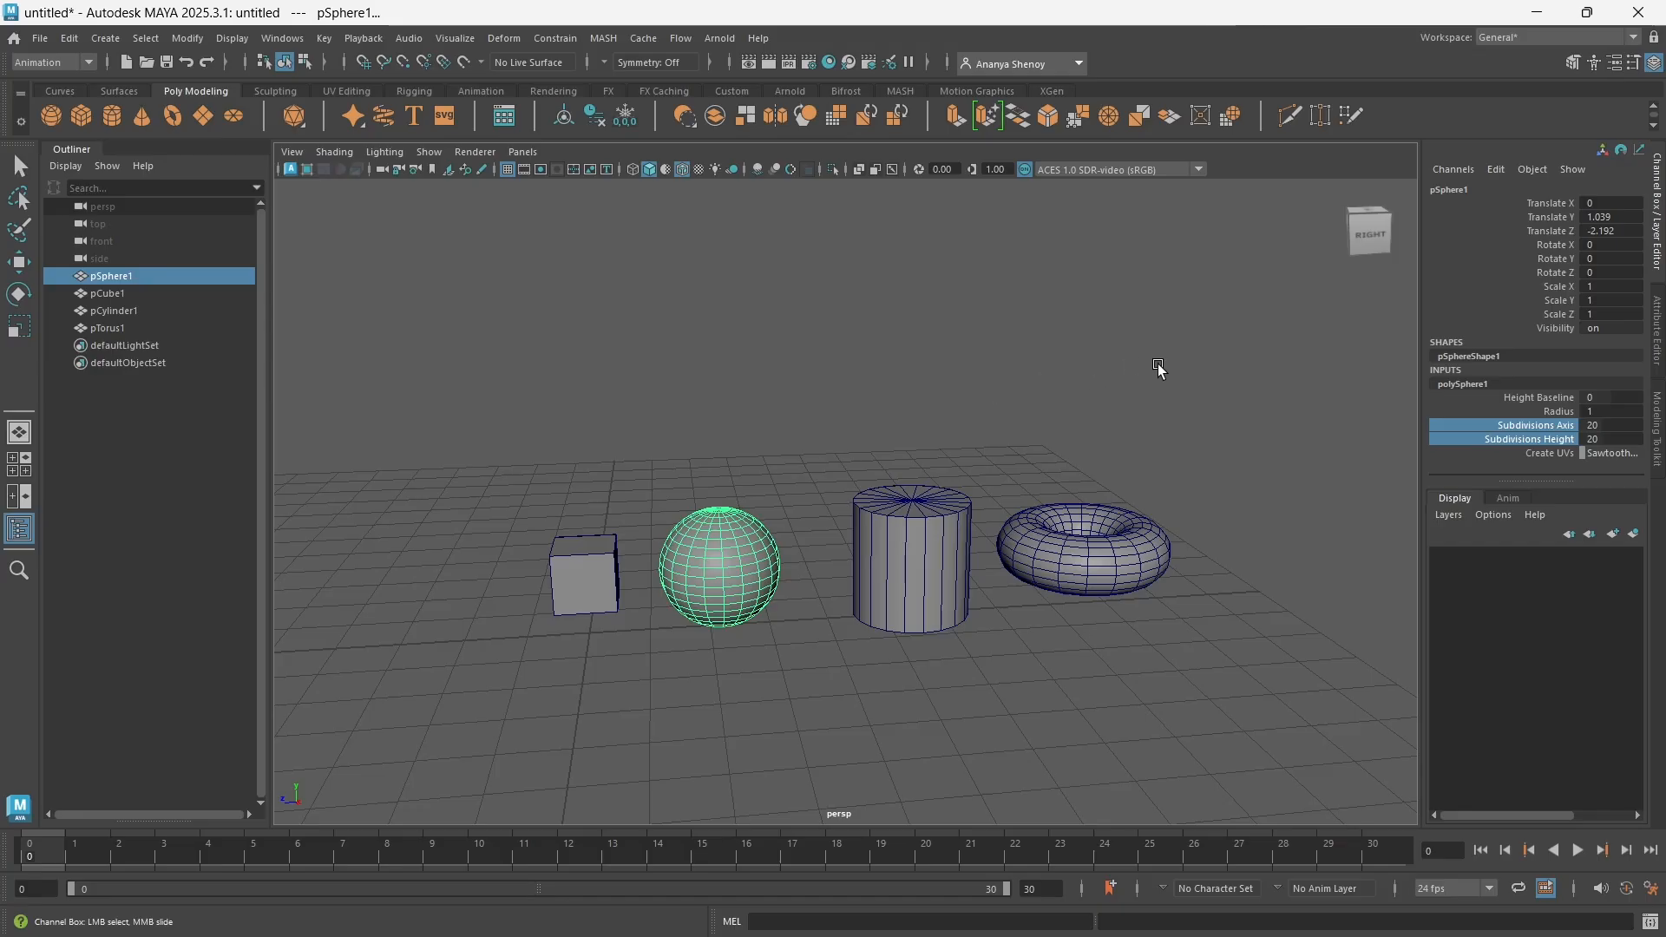
middle_click_drag(1159, 365, 1048, 402)
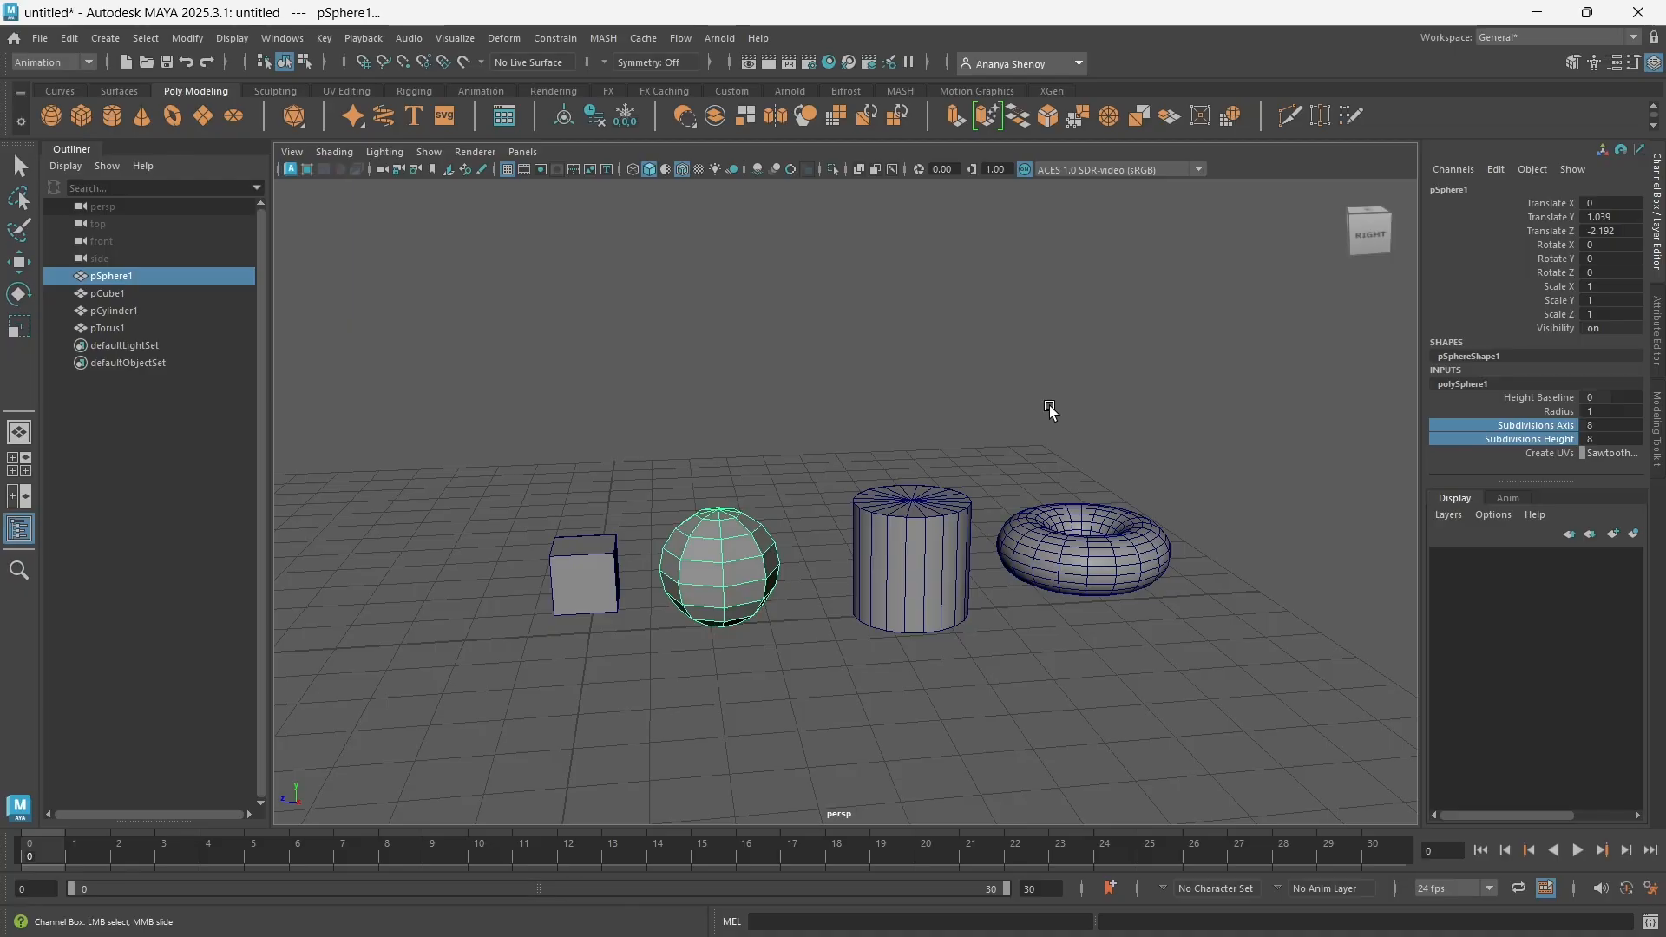
left_click_drag(654, 588, 816, 579, "alt")
middle_click_drag(789, 410, 797, 412)
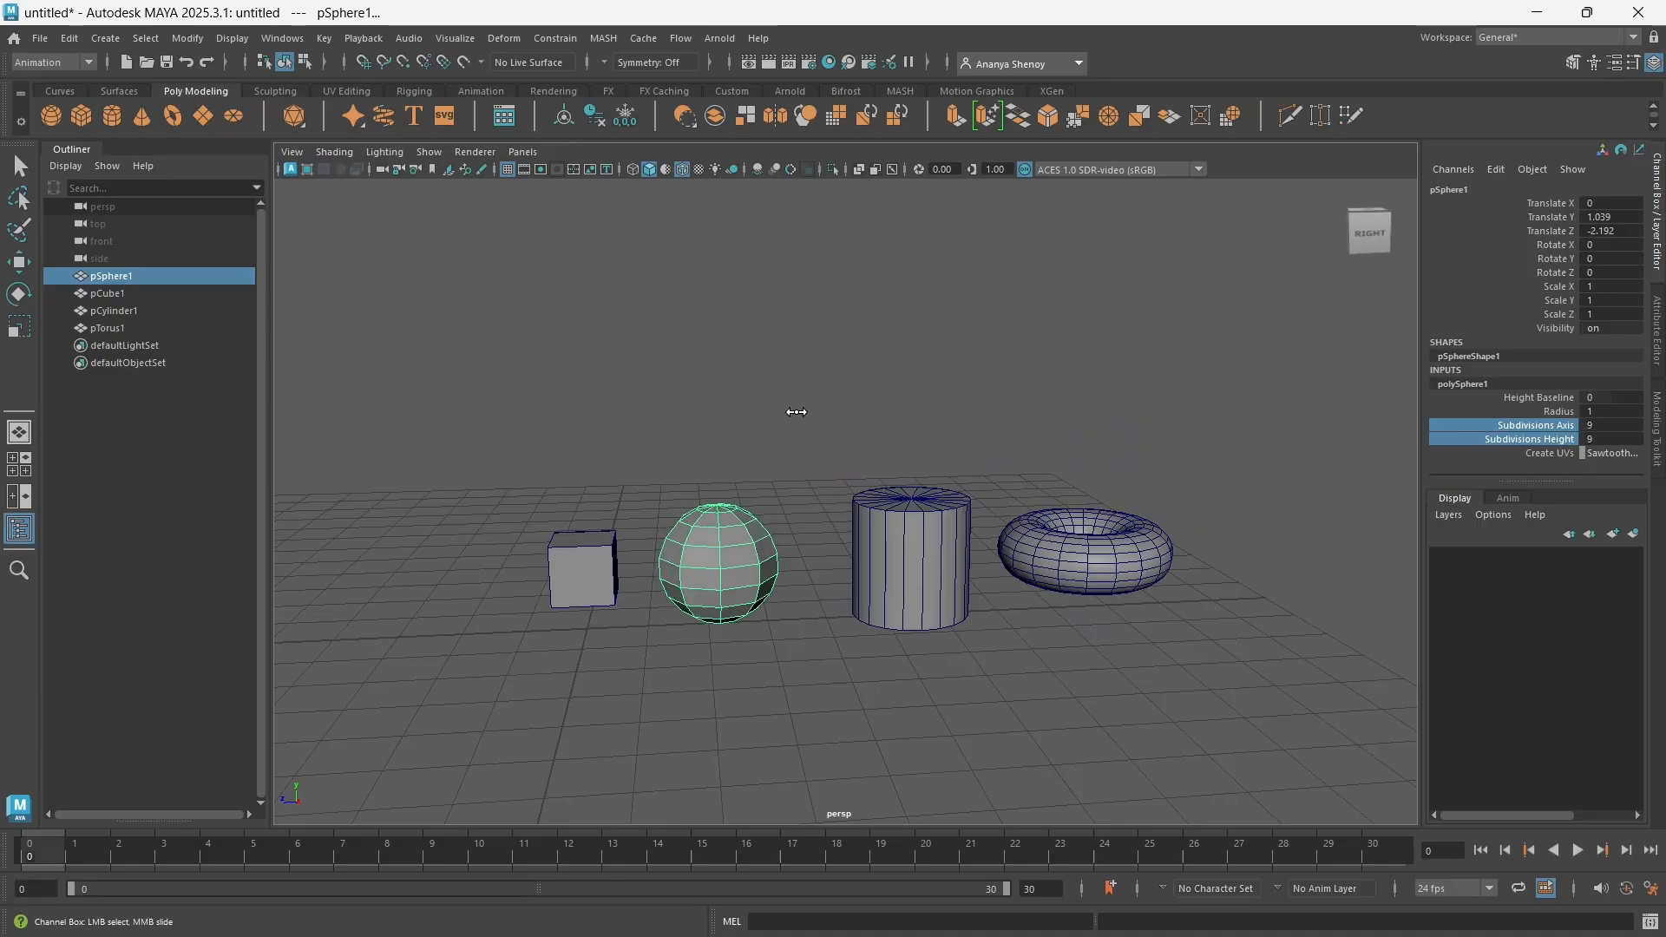
Set the sphere's Subdivisions Axis and Subdivisions Height together to 20
left_click_drag(1623, 425, 1619, 438)
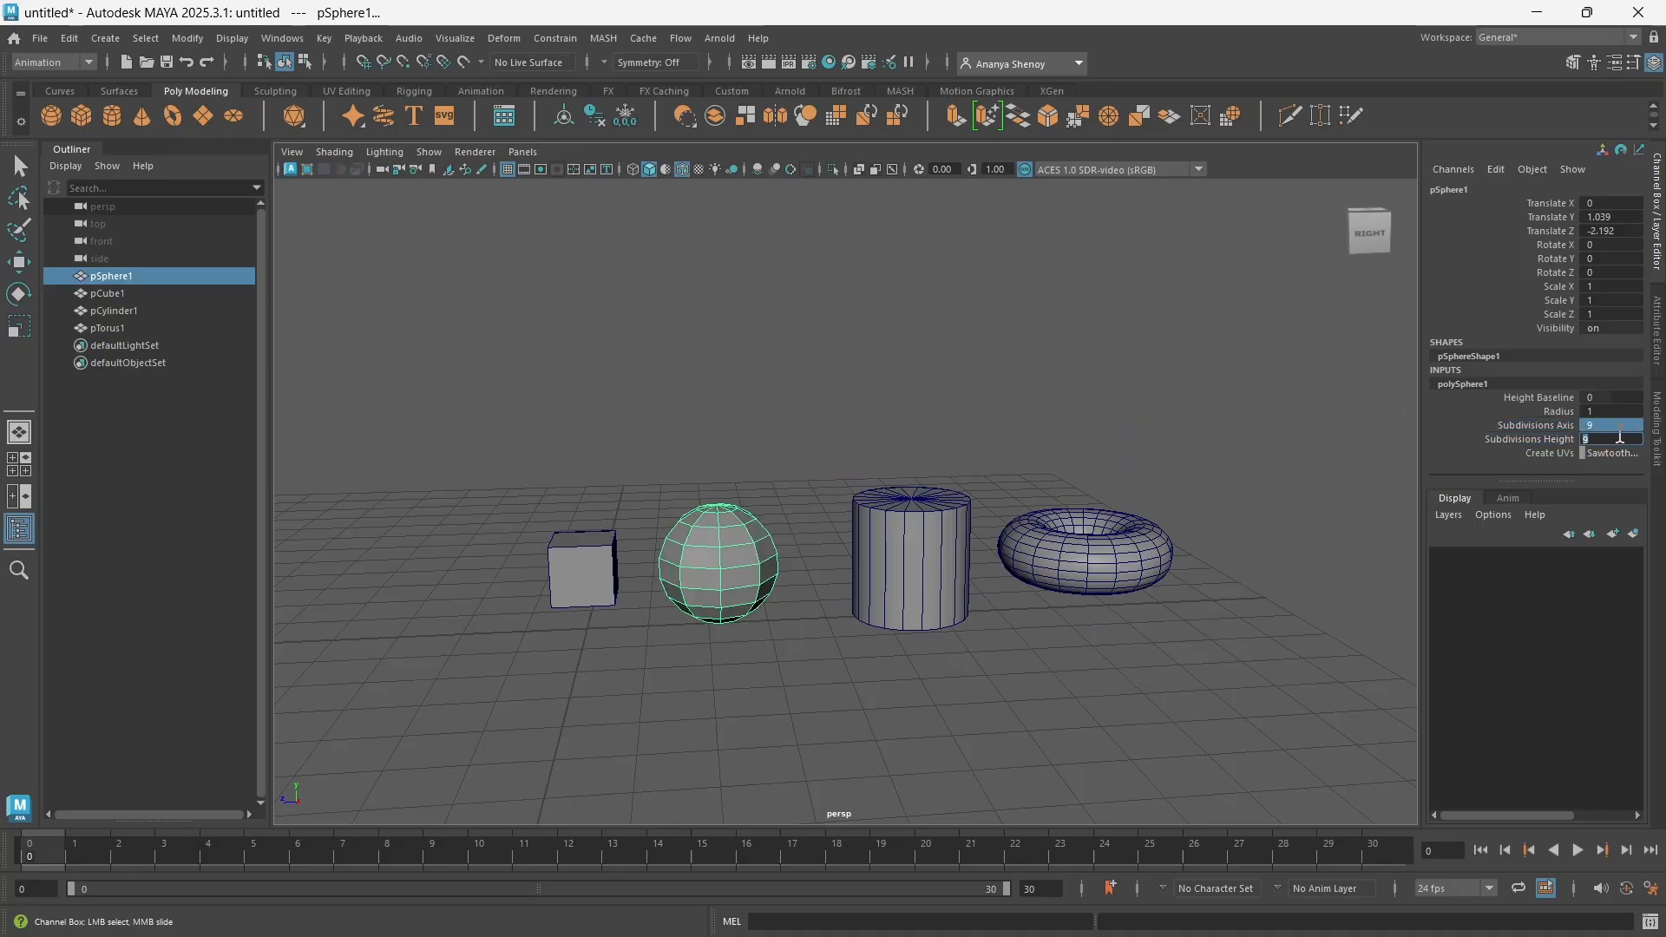
key("Return")
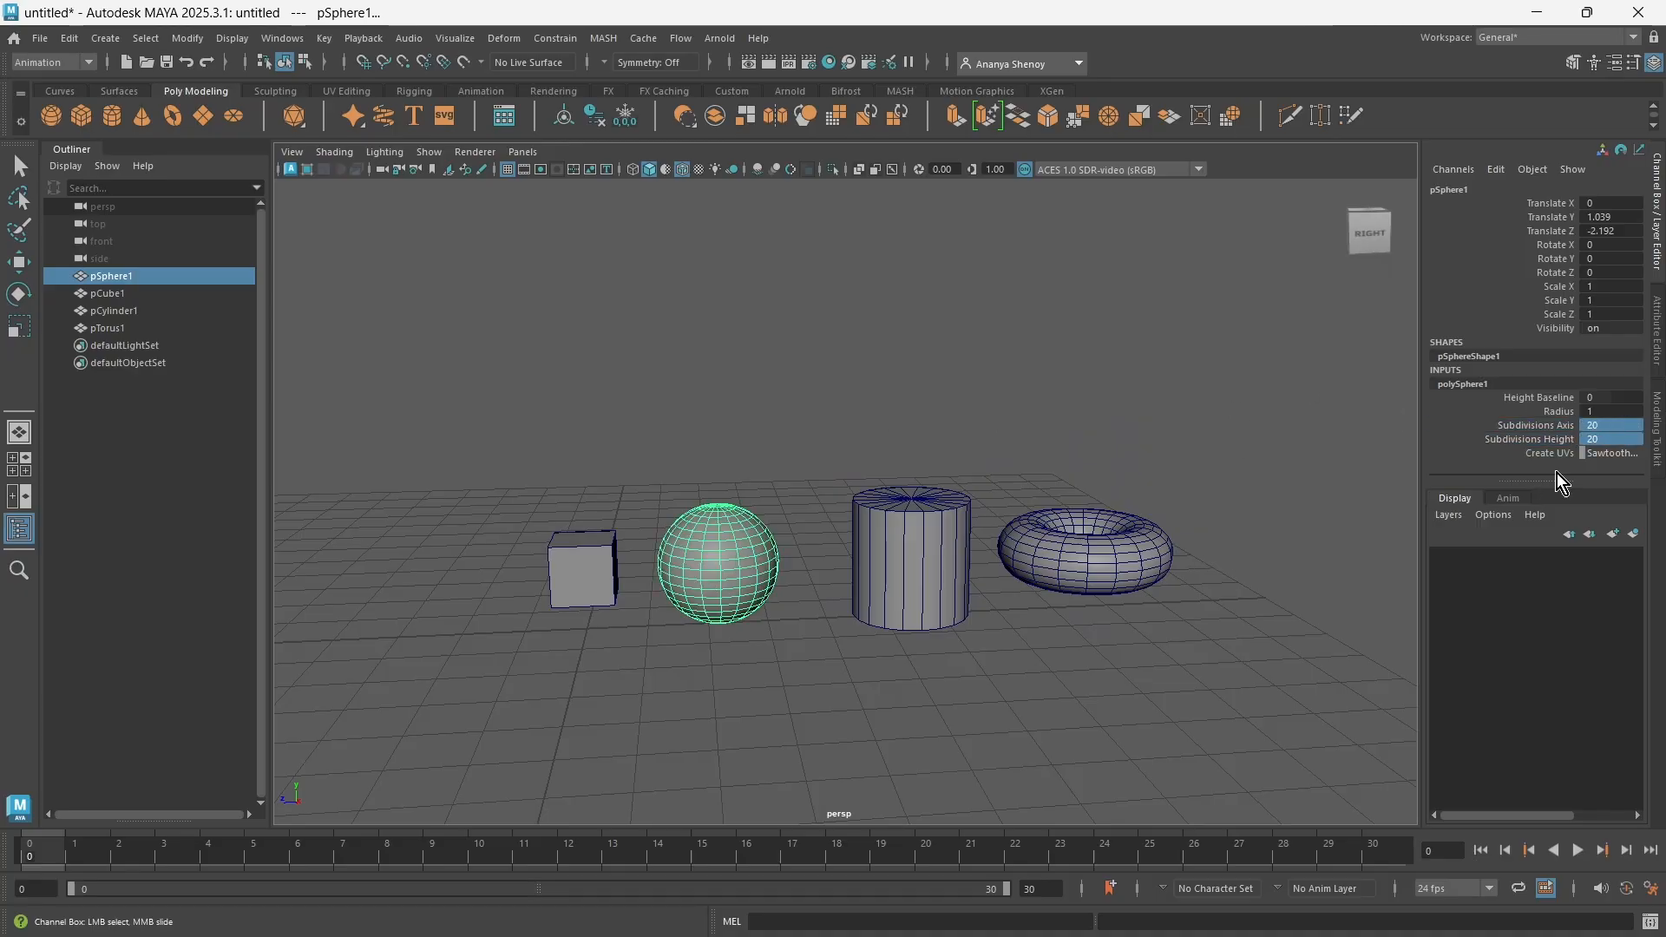
Interactively lower the sphere's Subdivisions Axis and Subdivisions Height together to 16, and raise both to 21
left_click(1524, 427)
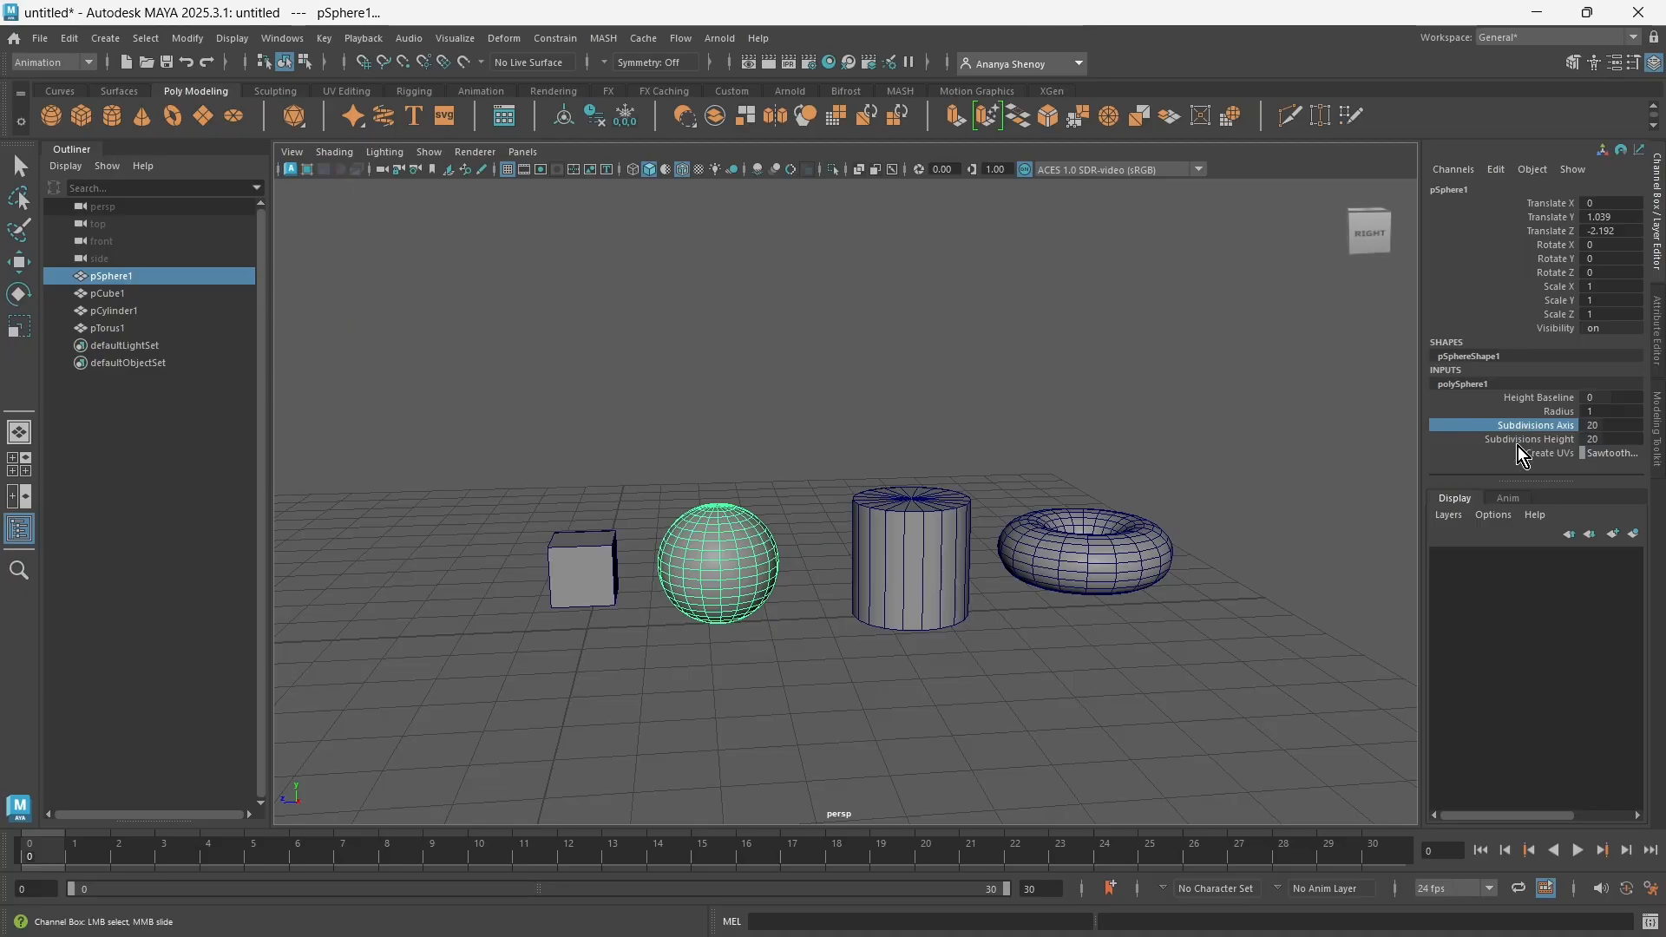
left_click(1517, 445, "shift")
middle_click_drag(1014, 407, 981, 410)
left_click_drag(633, 550, 607, 612, "alt")
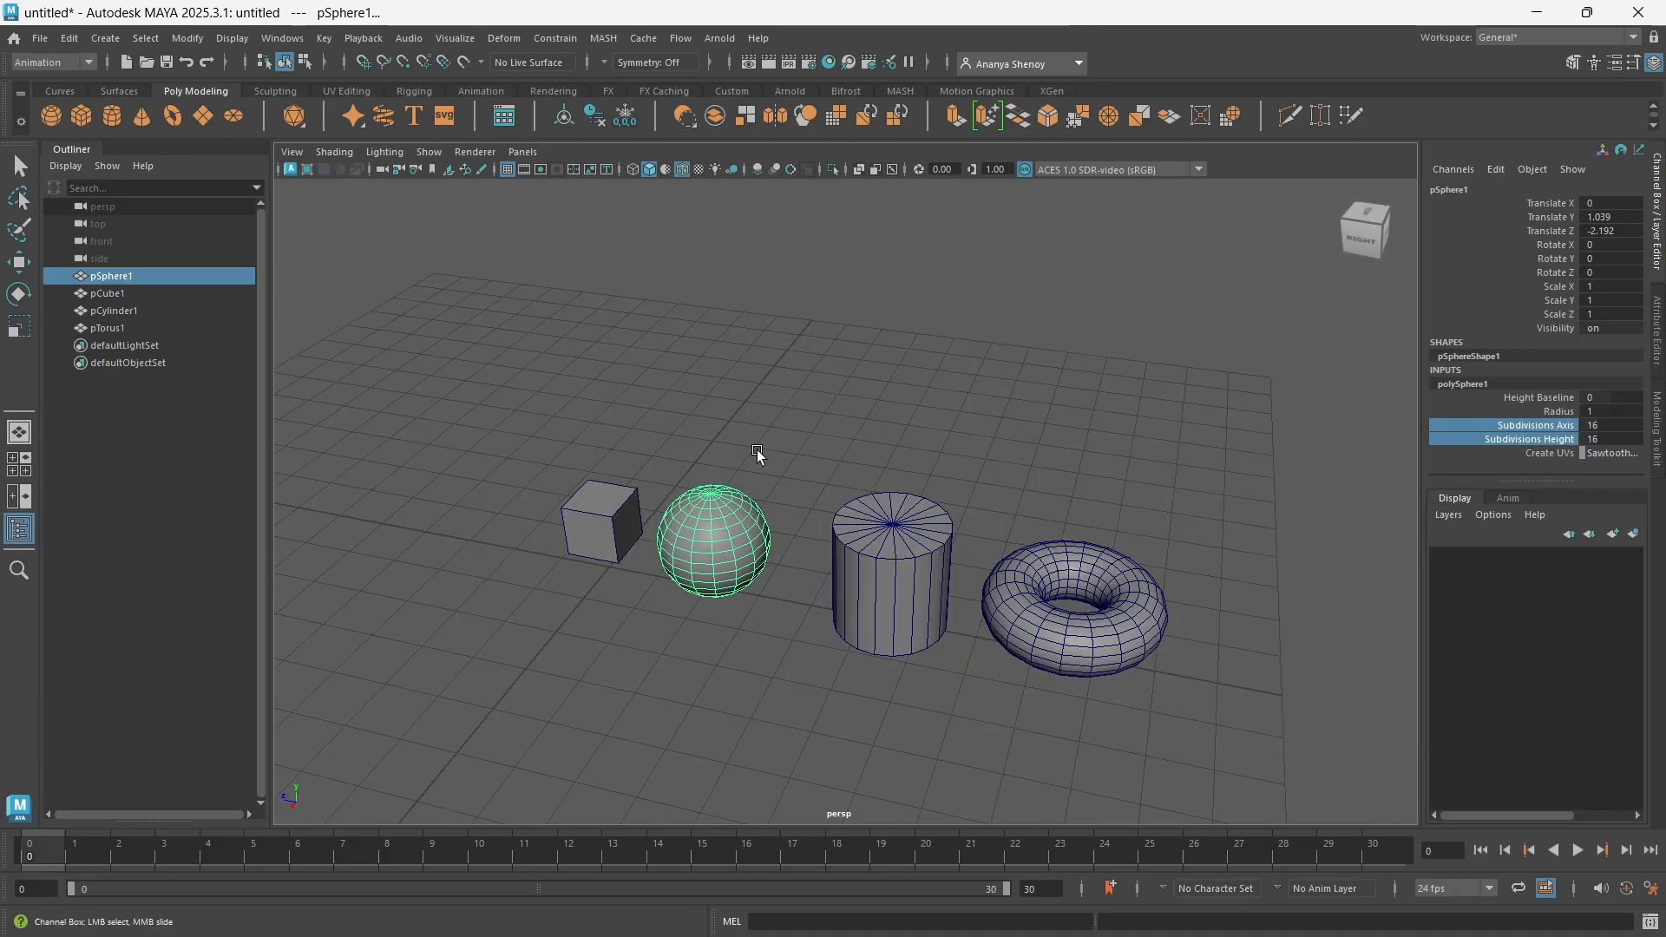
left_click_drag(747, 590, 801, 555, "alt")
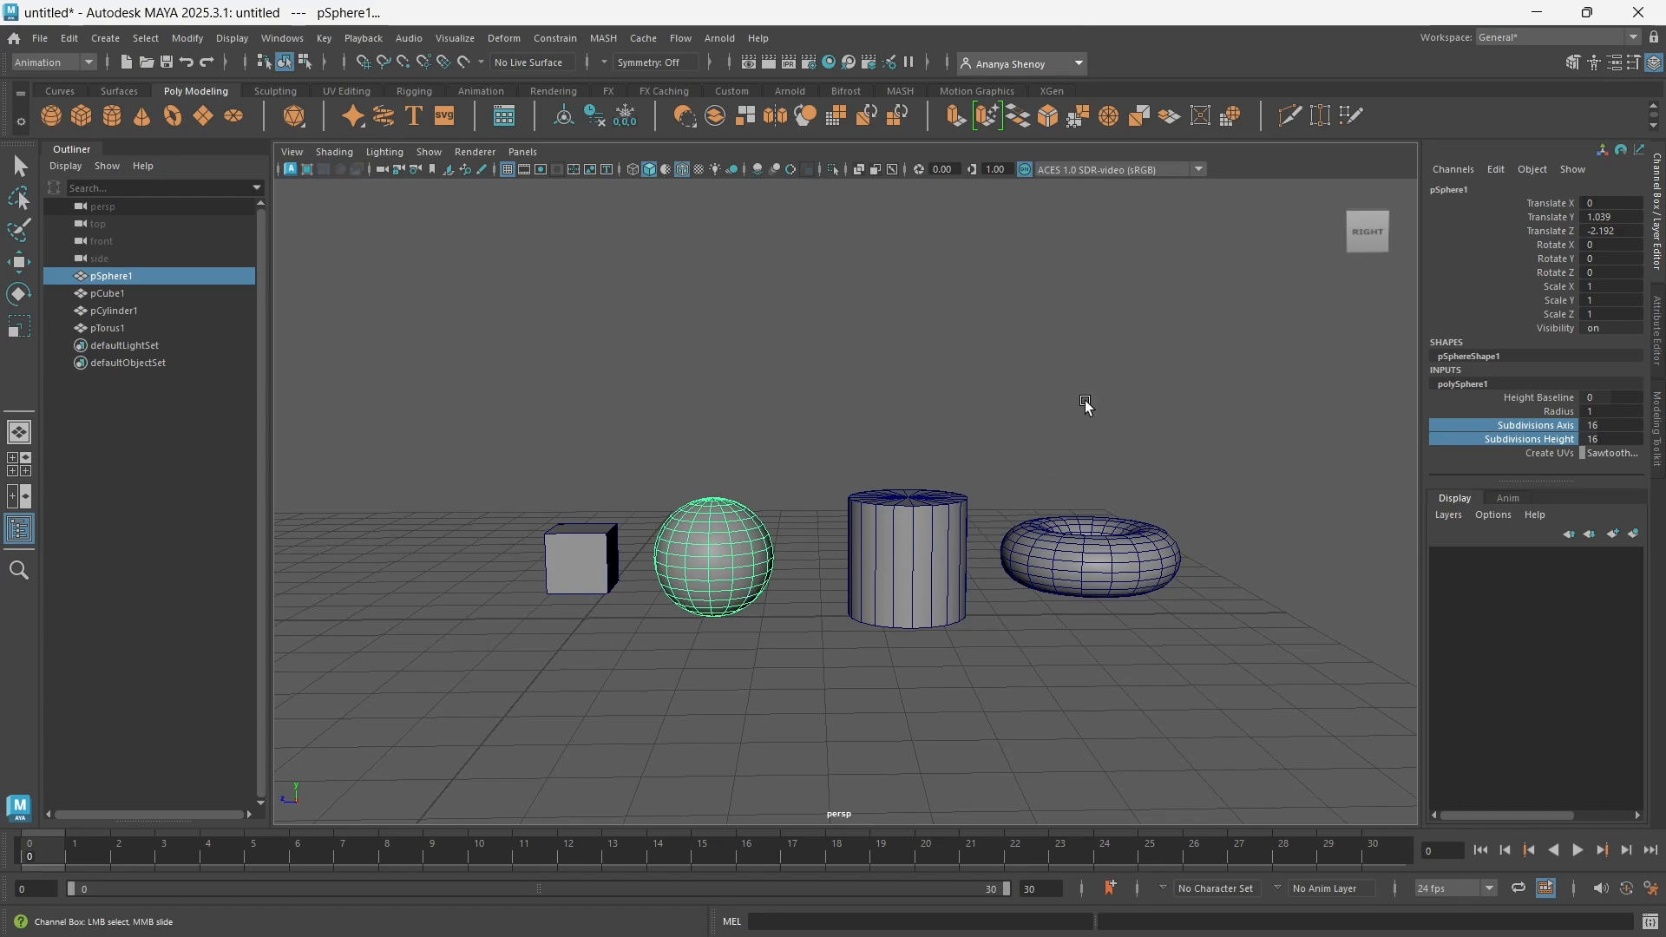
middle_click_drag(1085, 405, 1121, 407)
Open the sphere's Subdivisions Axis and Subdivisions Height values for editing
left_click(1612, 427)
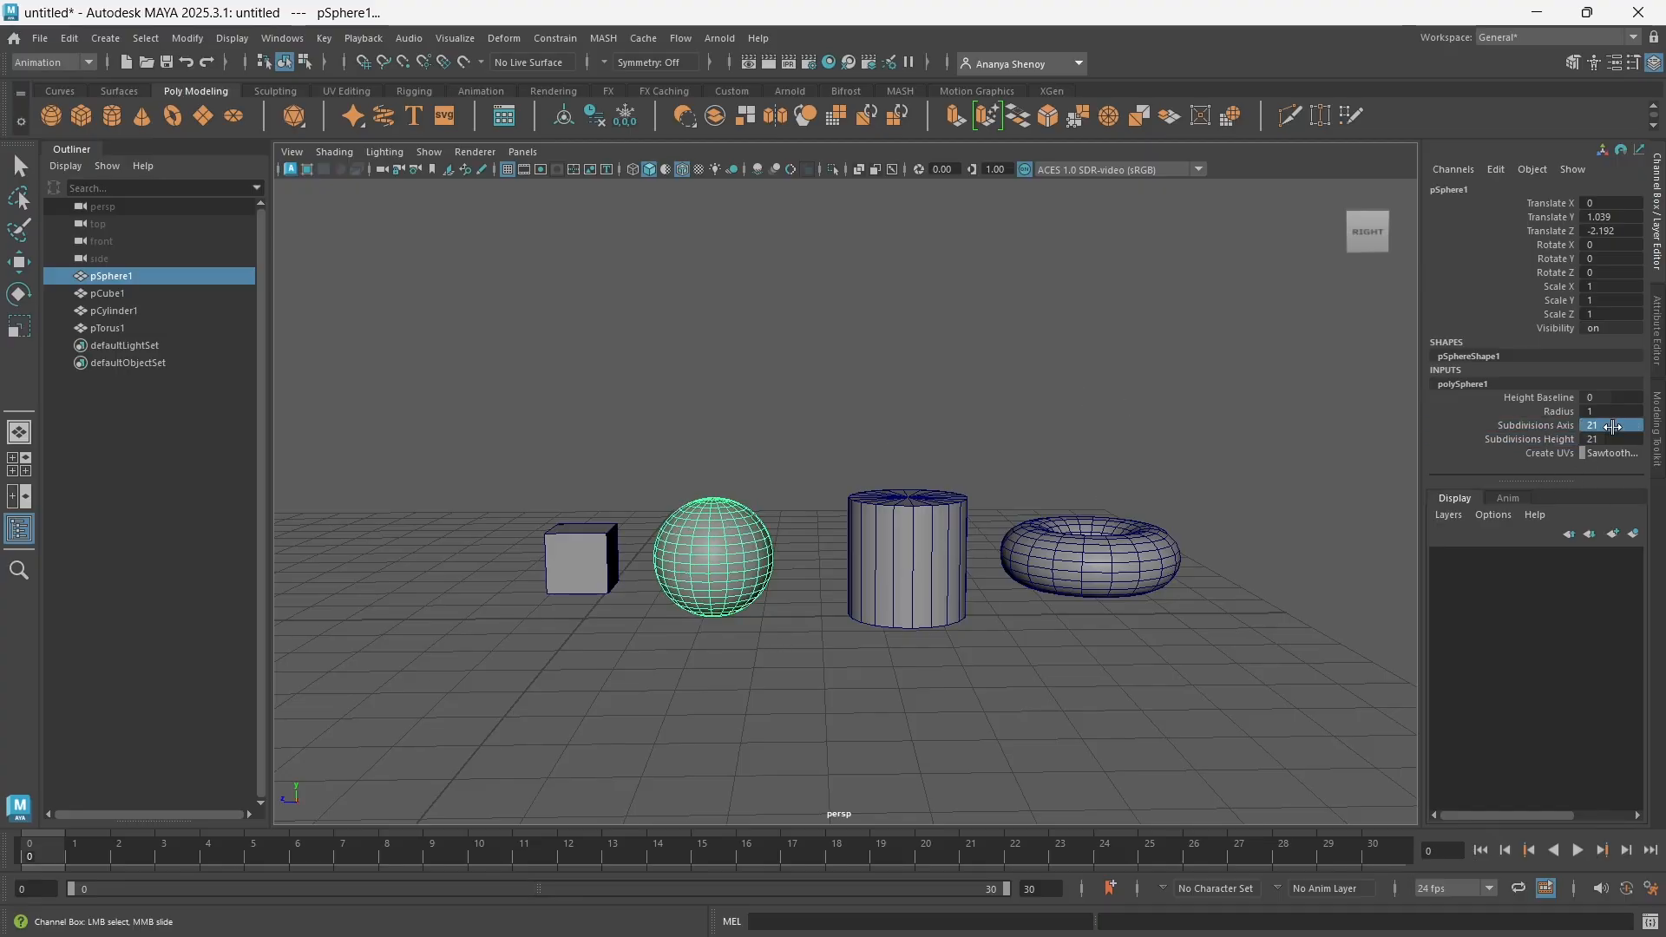
left_click(1606, 439)
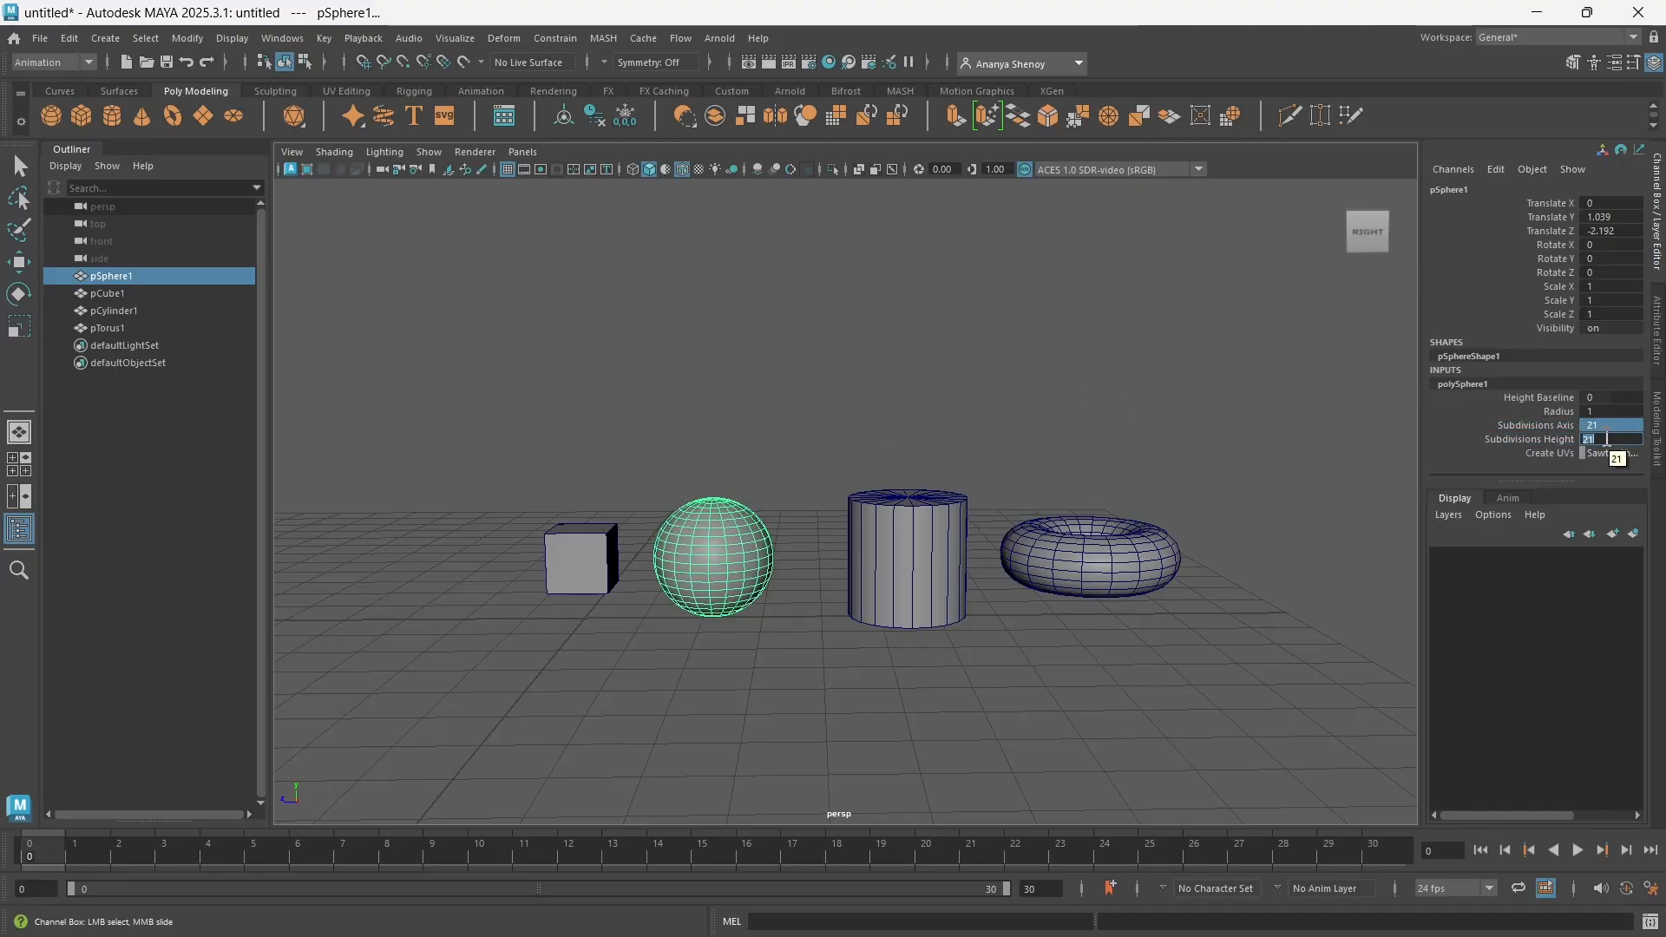
key("Return")
left_click(911, 564)
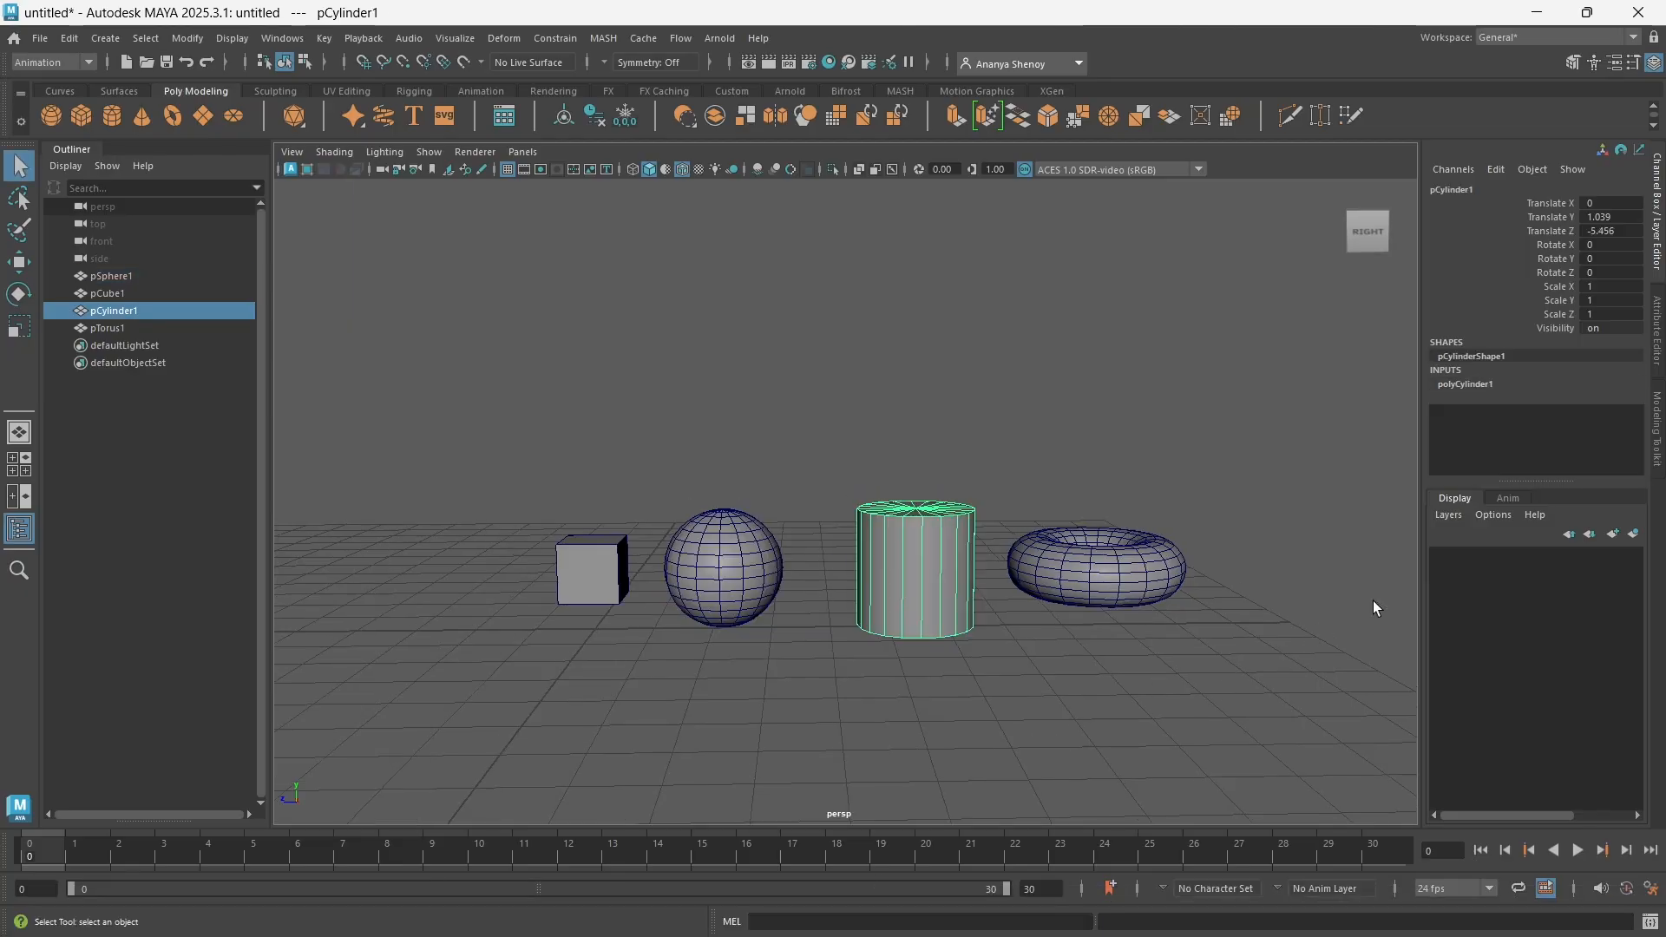
left_click(1447, 189)
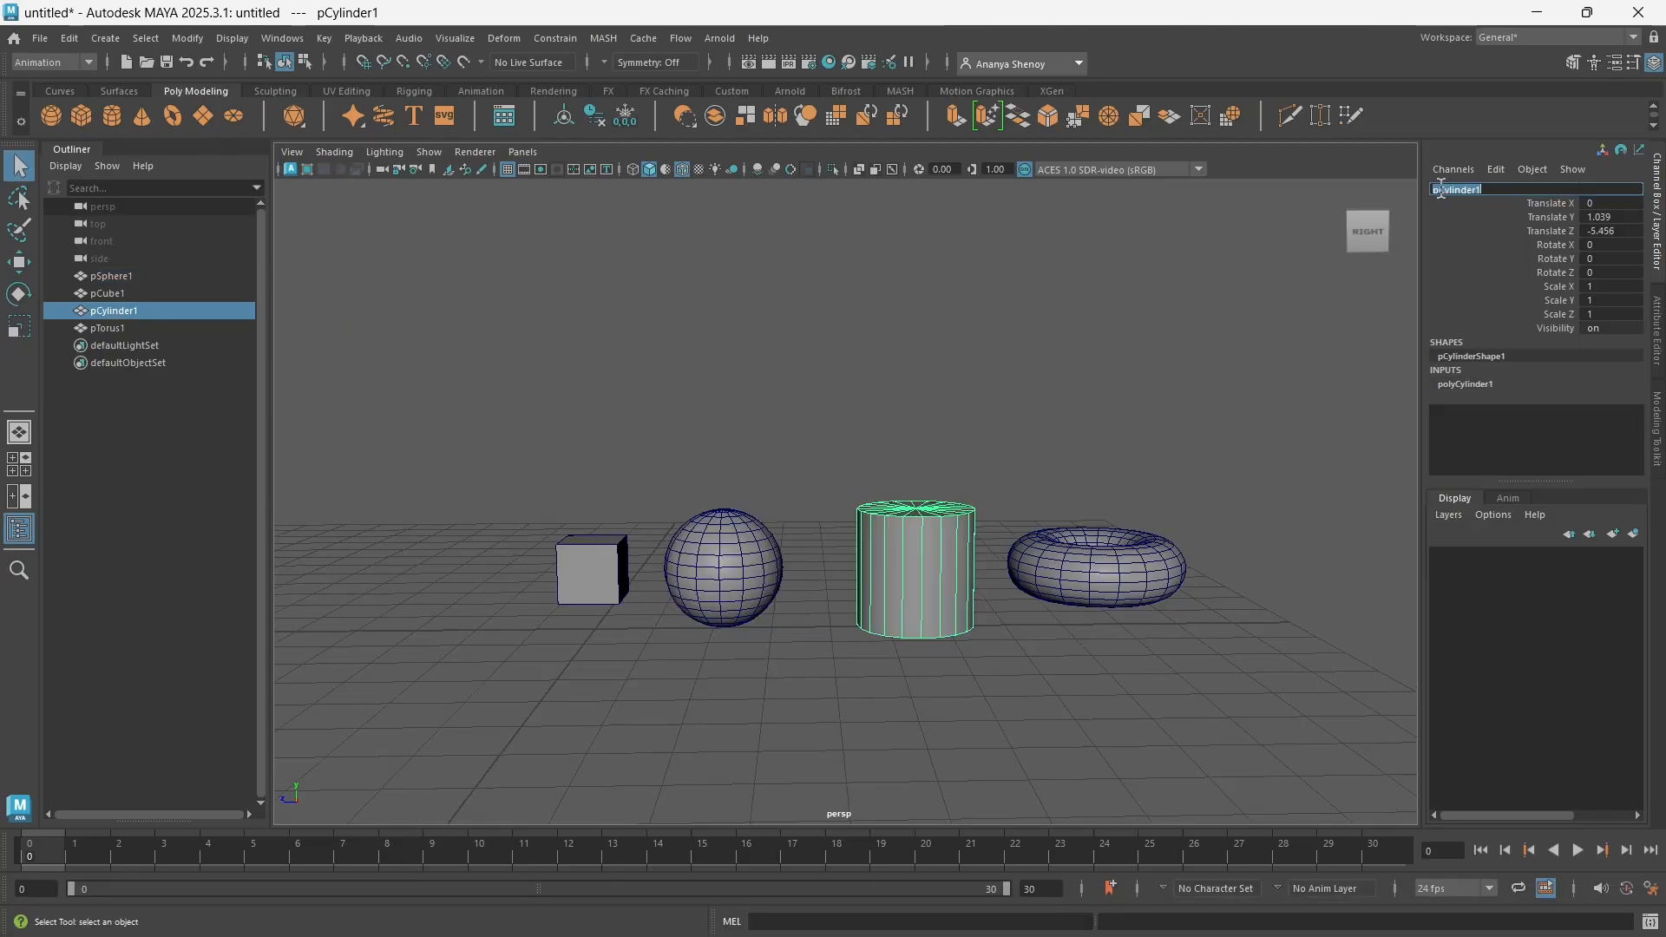
left_click(1163, 341)
Select the sphere and rename it MySphere
left_click(702, 559)
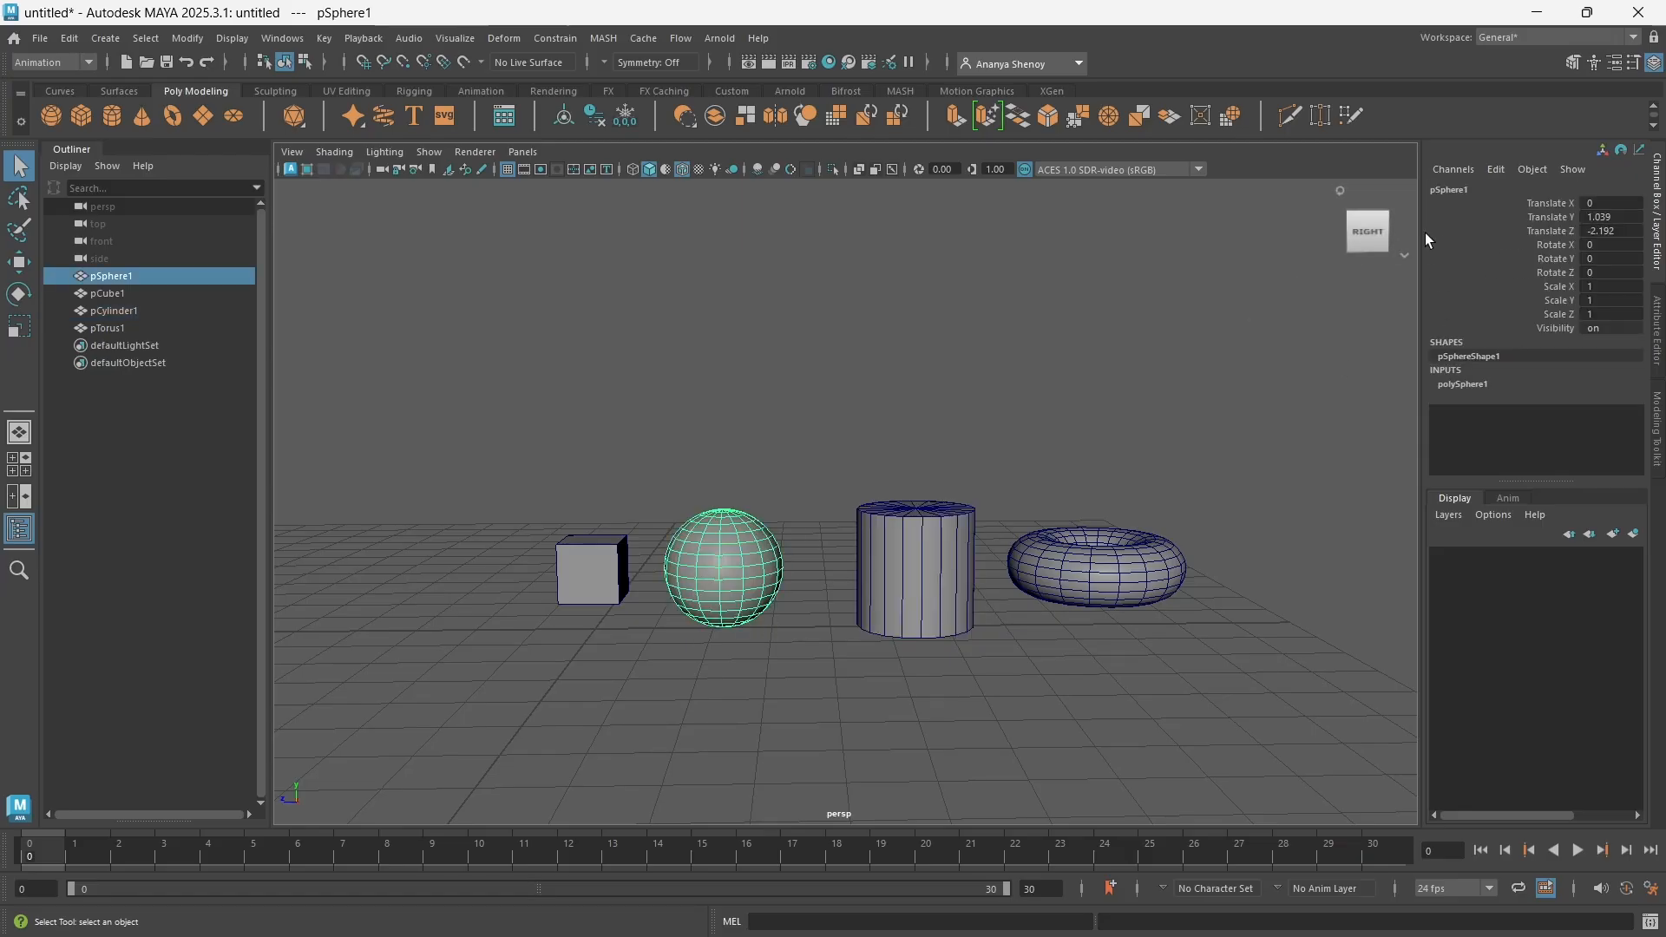
double_click(1454, 193)
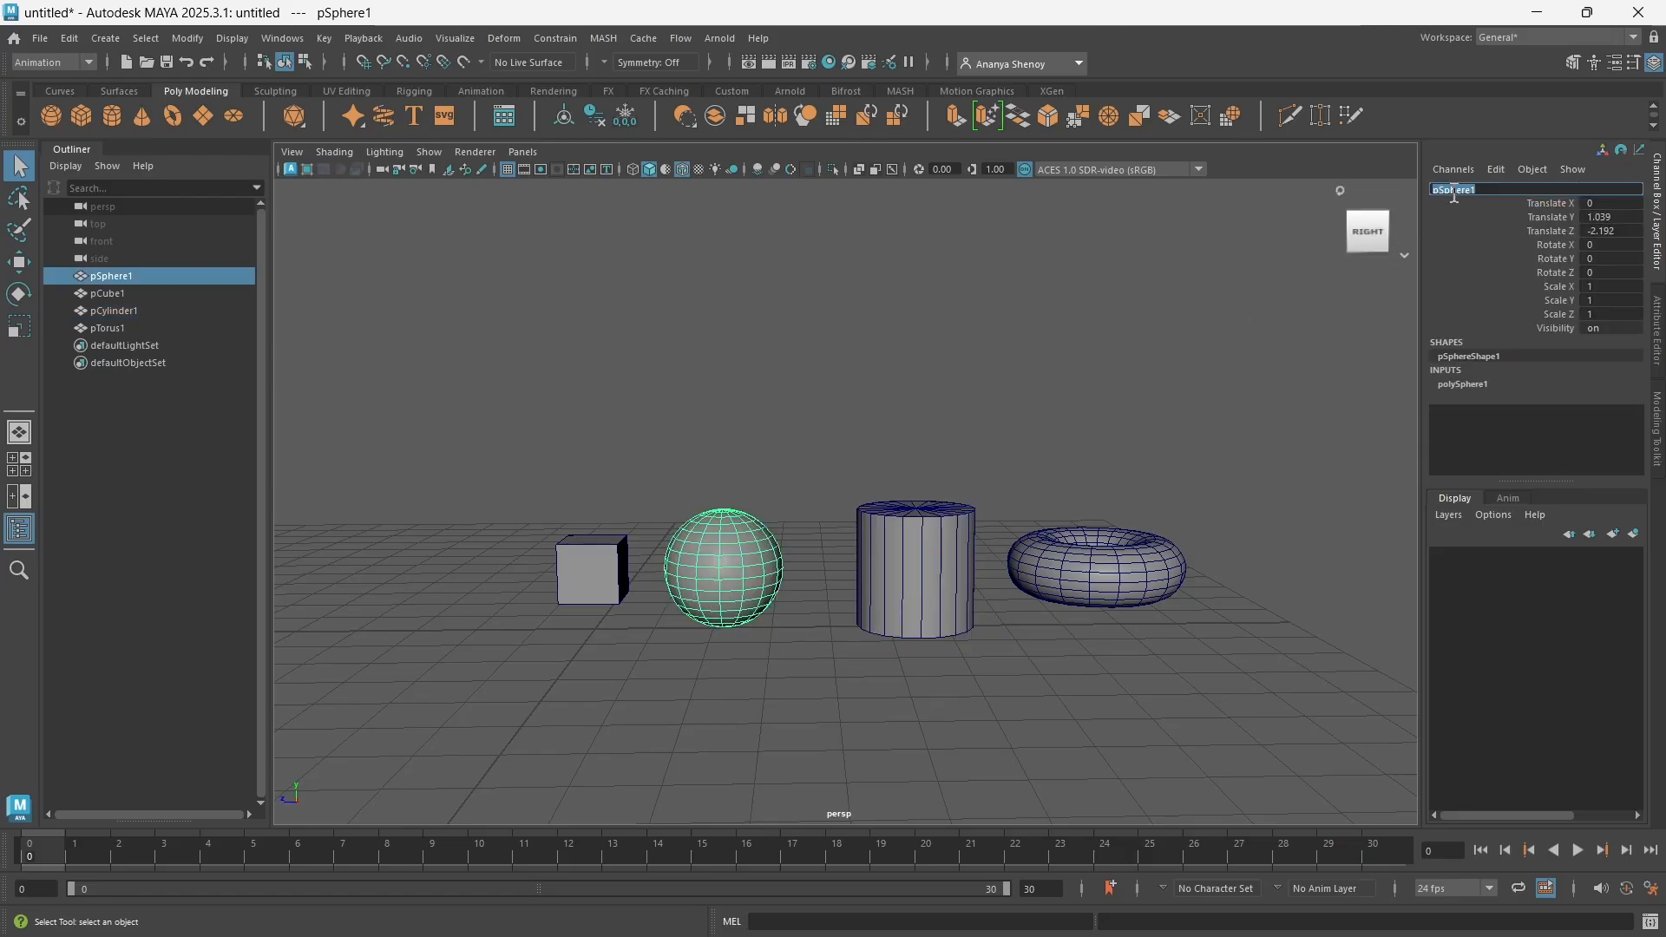
type("MySp")
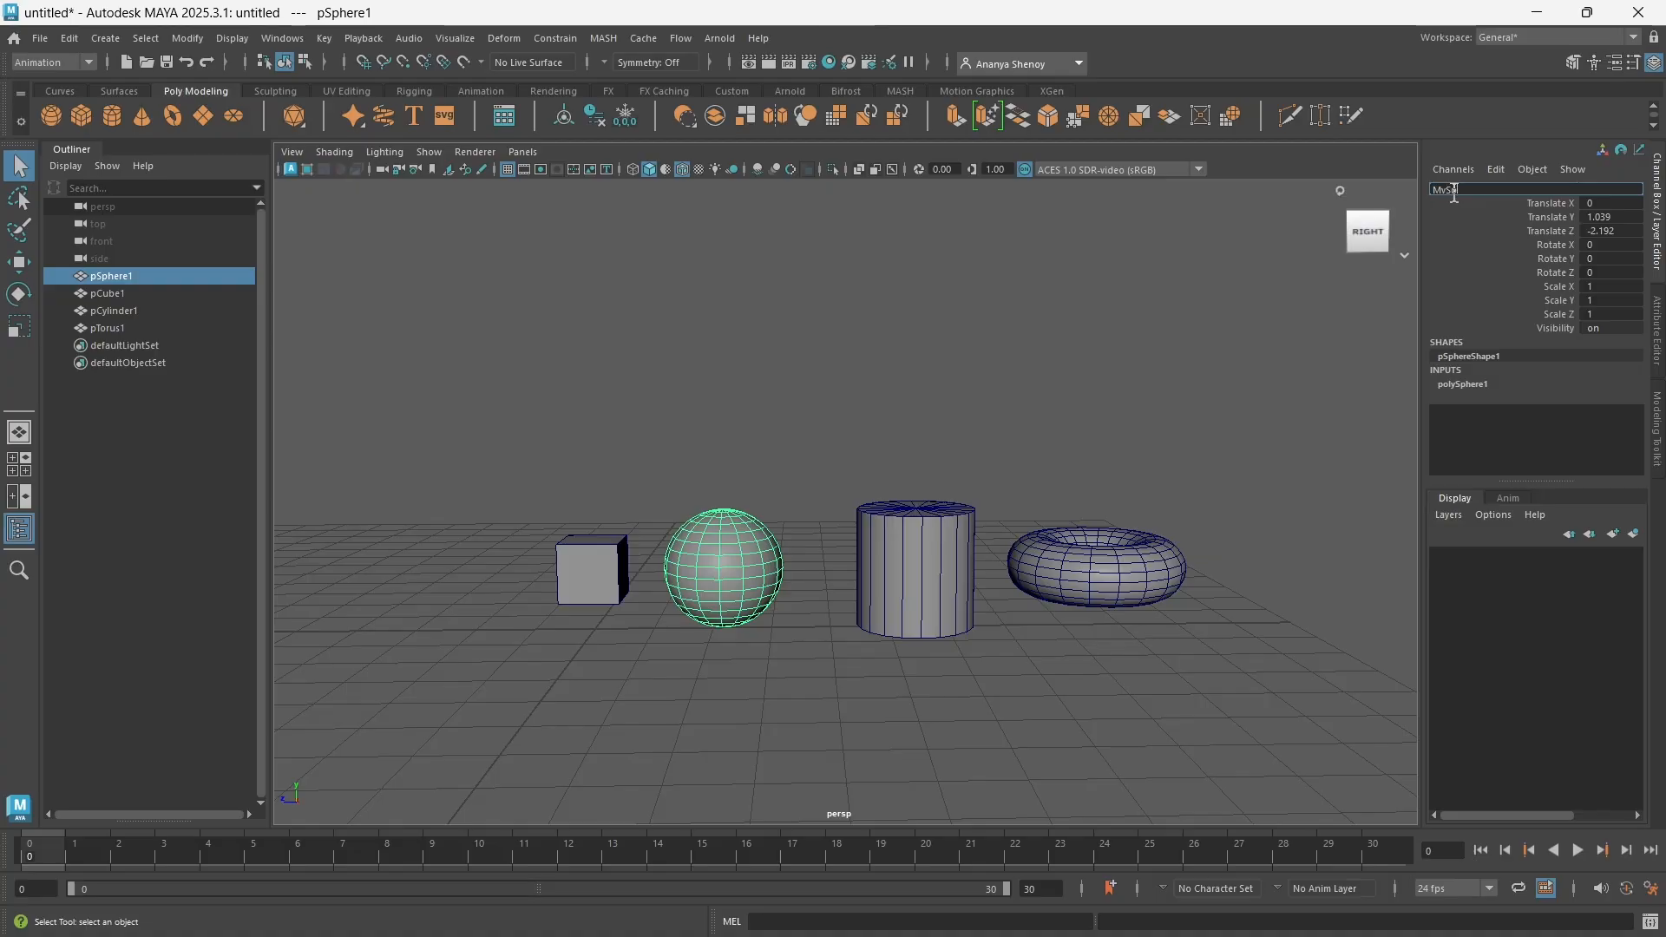
type("here")
key("Return")
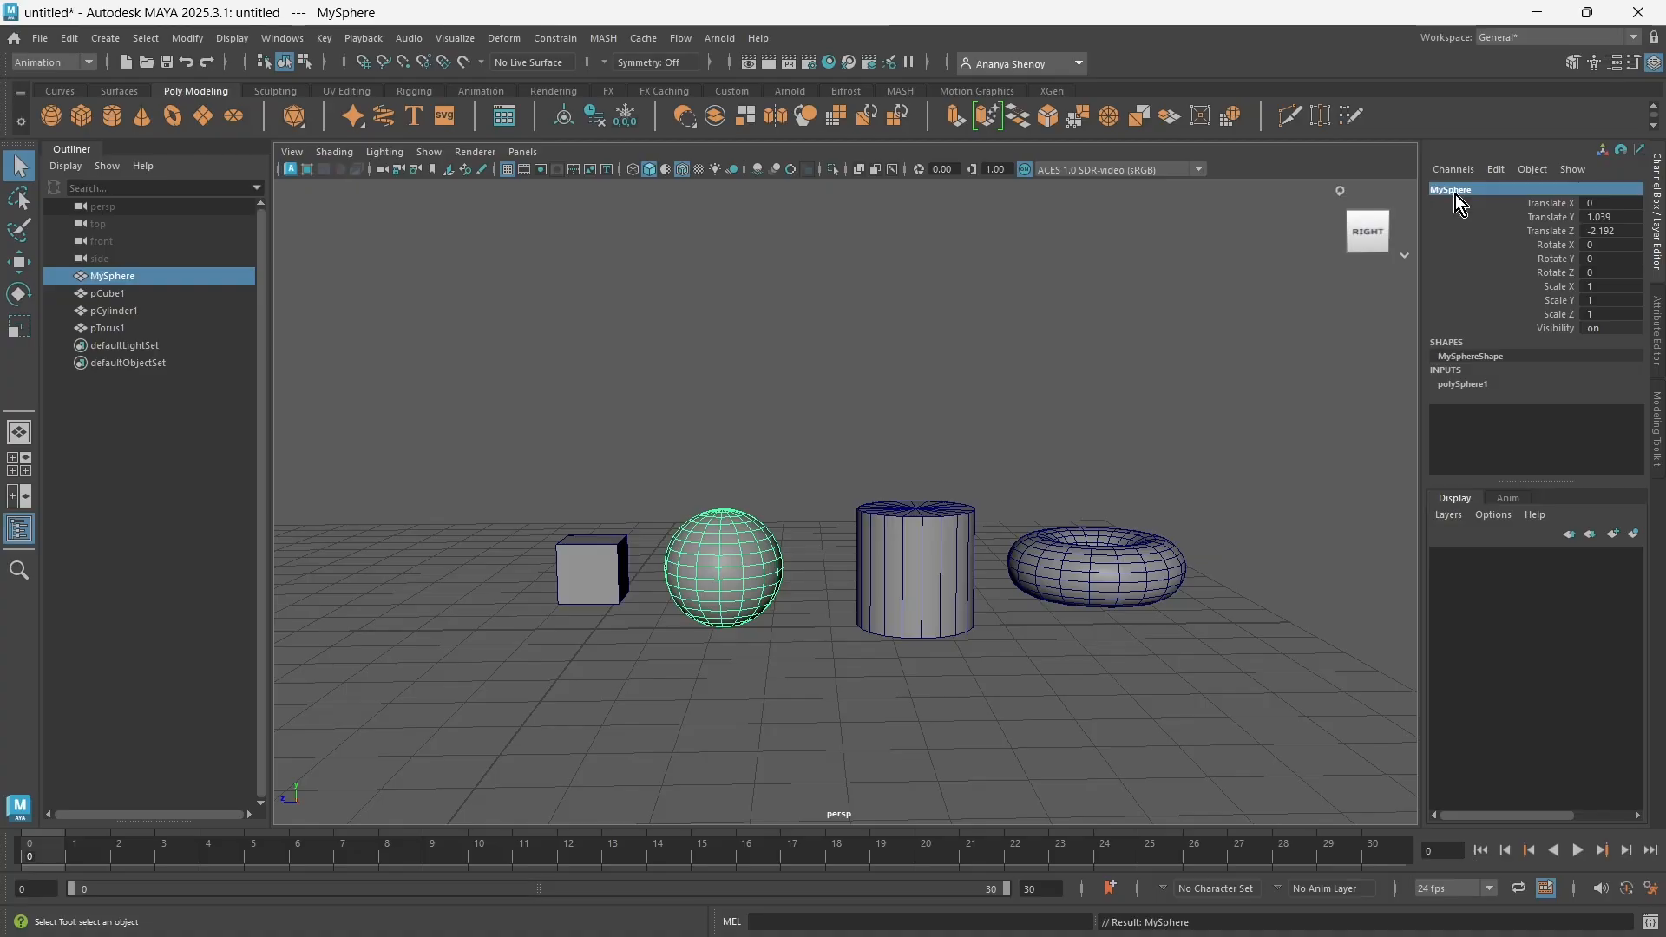